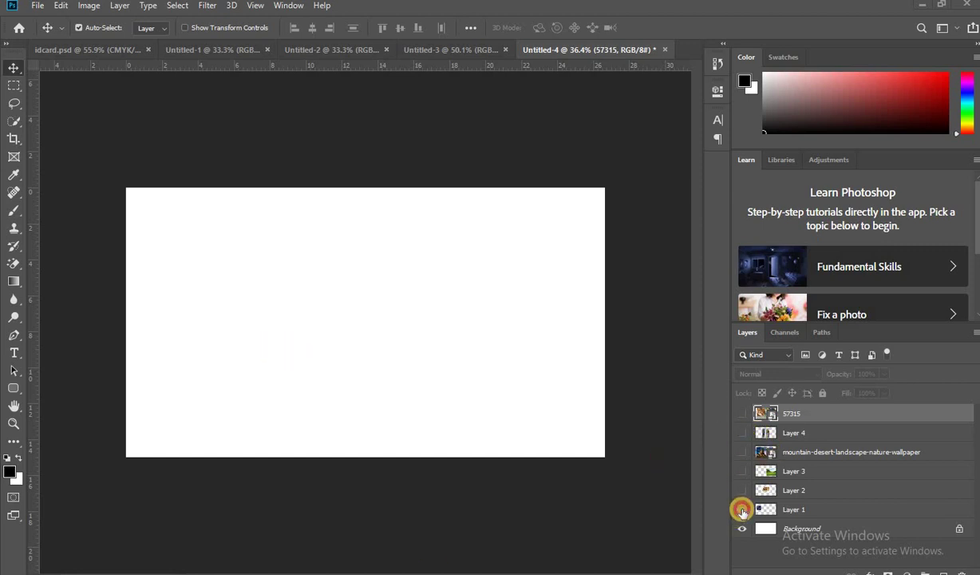
Make Layer 1 visible and zoom in on the bubble image.
left_click(742, 510)
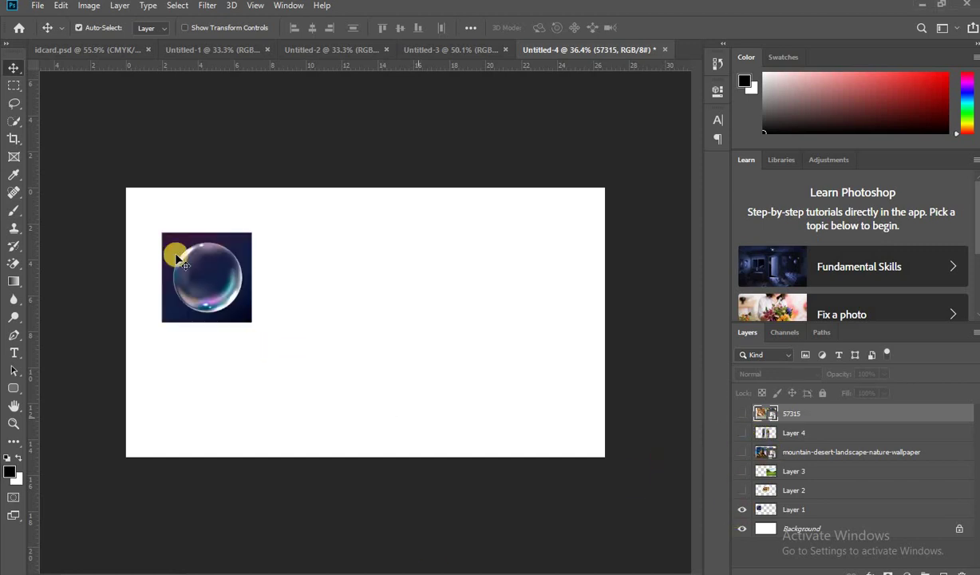
left_click_drag(175, 256, 227, 260)
left_click_drag(349, 294, 543, 321)
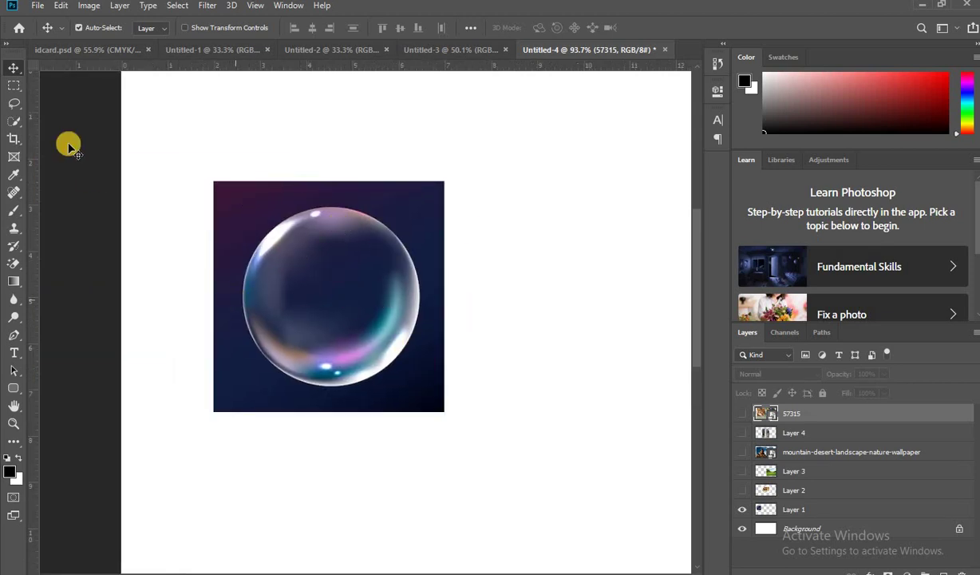
Quick-select the dark background around the bubble and delete it.
left_click_drag(15, 124, 72, 125)
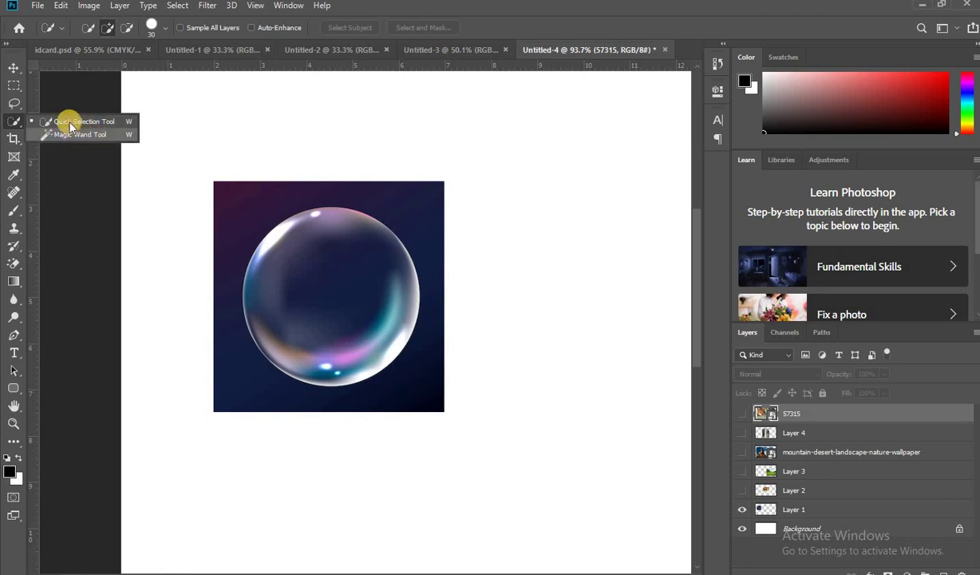
mouse_move(260, 179)
left_mouse_down()
mouse_move(212, 230)
mouse_move(400, 201)
mouse_move(444, 343)
left_mouse_up()
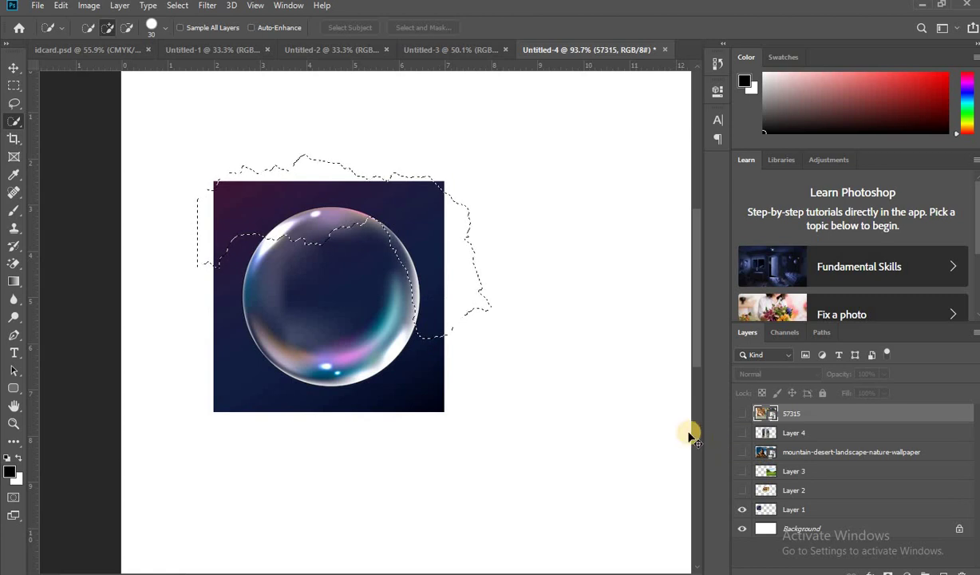
key("ctrl+d")
left_click_drag(252, 201, 225, 239)
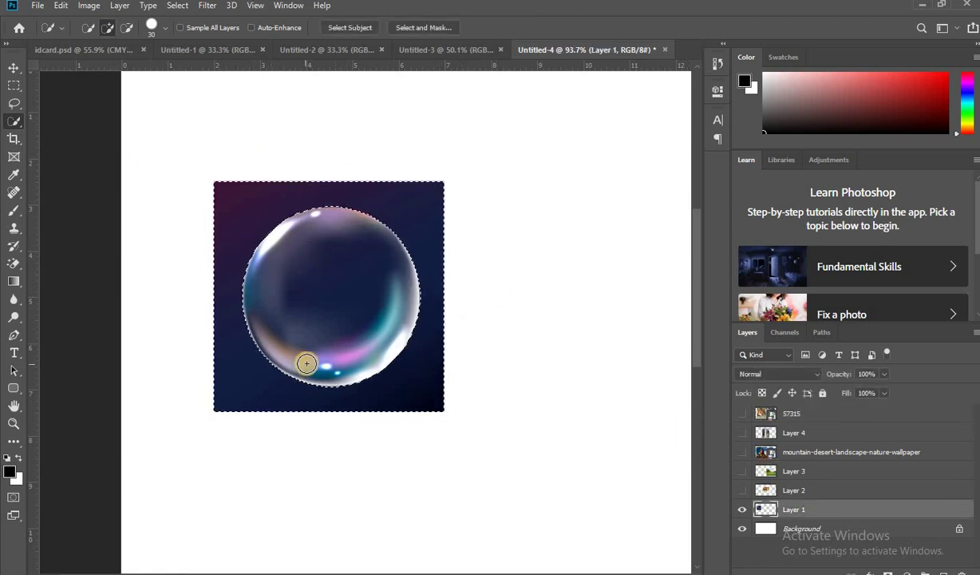
key("Delete")
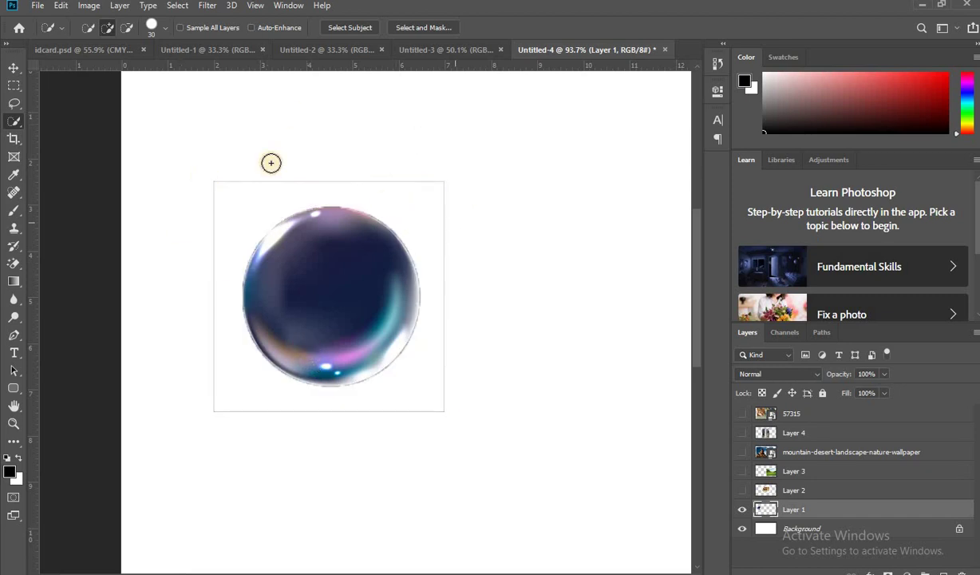
Draw rectangular marquee selections over the bubble's top and centre.
left_click(14, 86)
left_click_drag(209, 168, 471, 189)
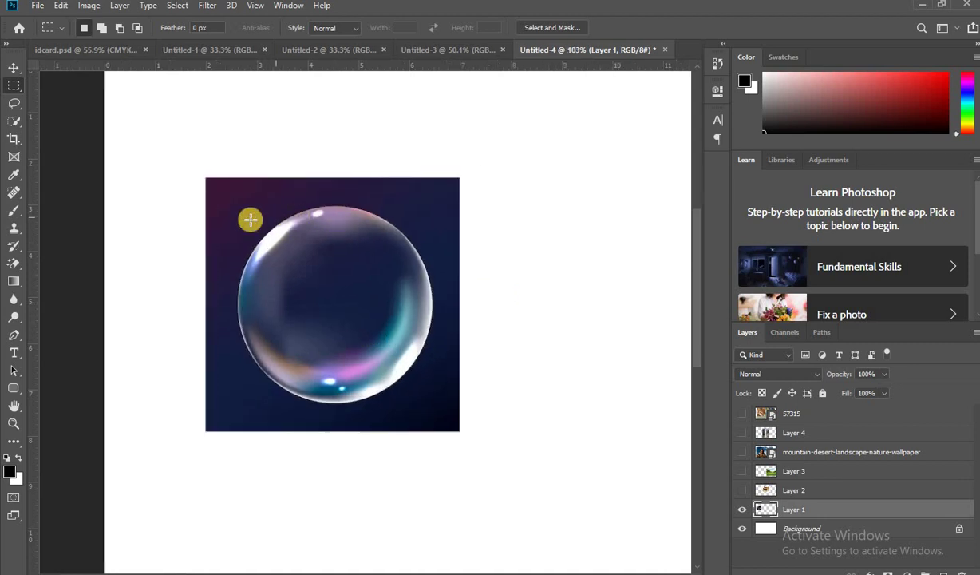
scroll(250, 219, "up", 3)
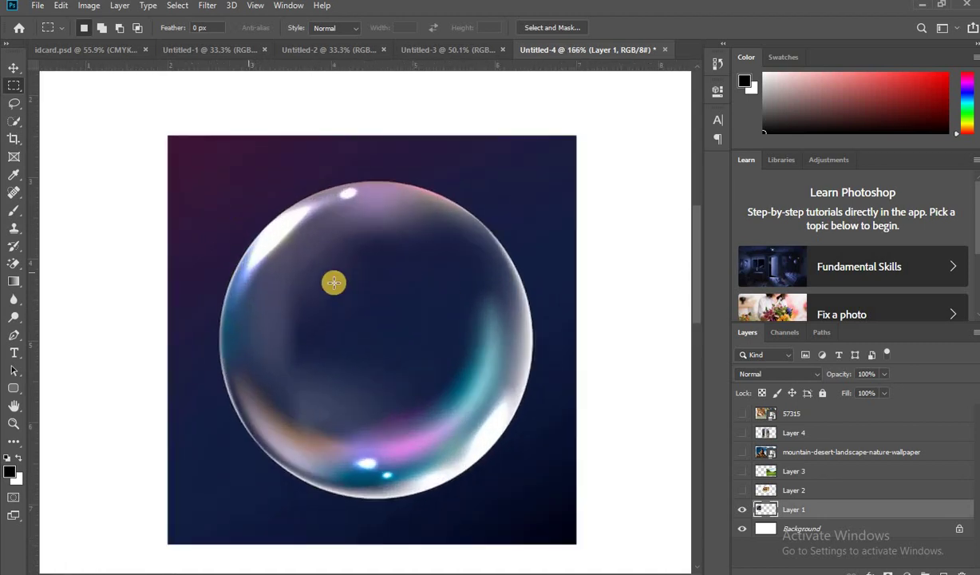
left_click_drag(313, 272, 442, 388)
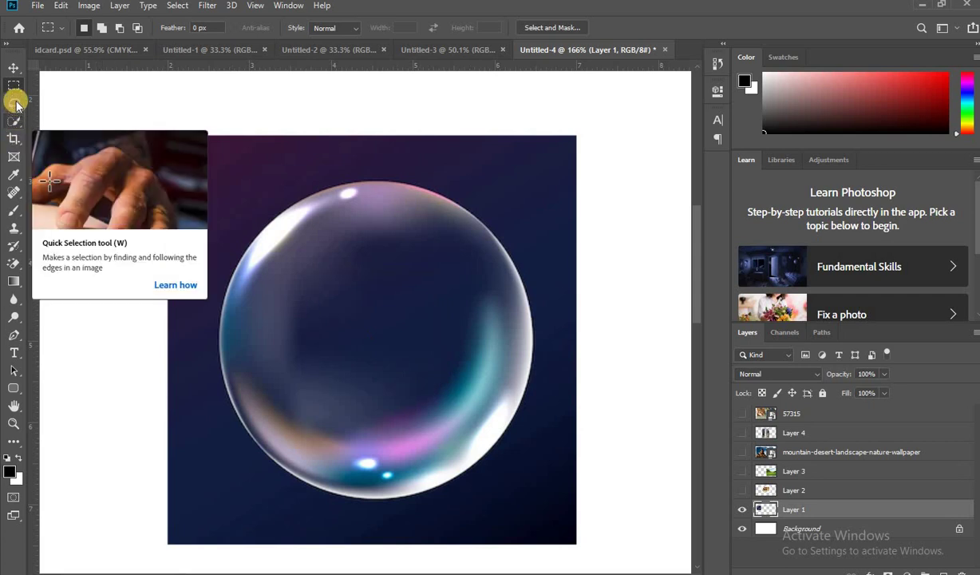
Quick-select the dark background and then the whole bubble outline.
left_click(13, 120)
left_click(263, 180)
left_click(212, 199)
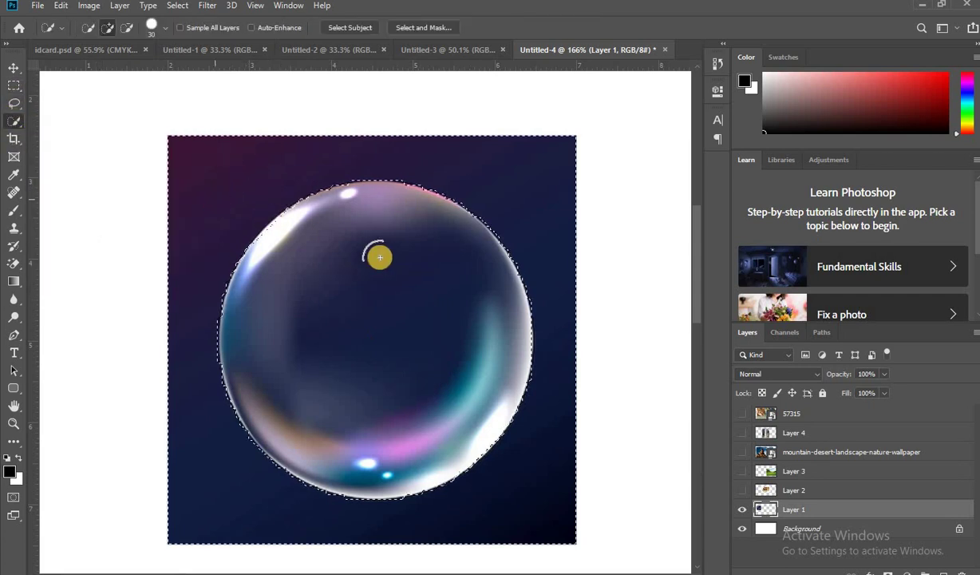
scroll(331, 258, "up", 2)
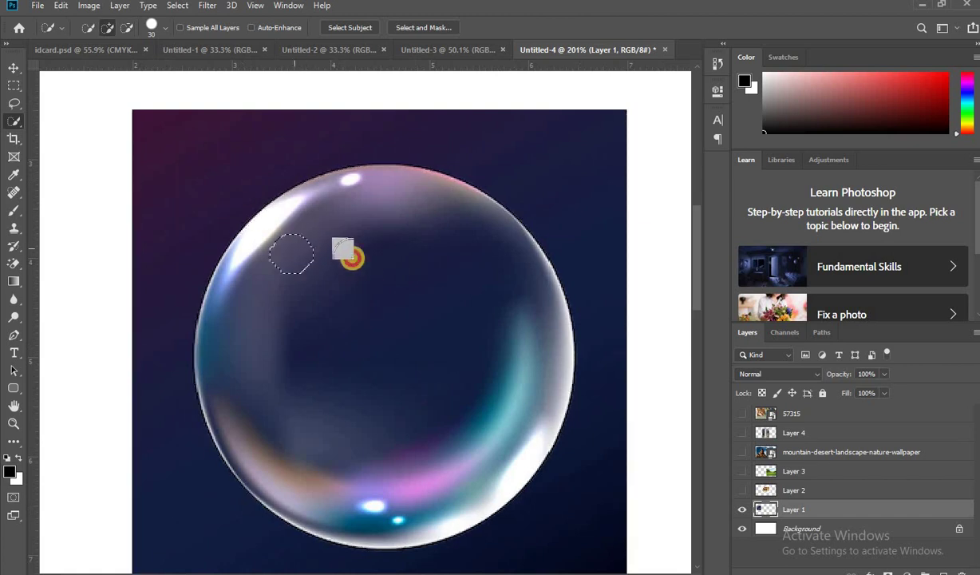
left_click(351, 256)
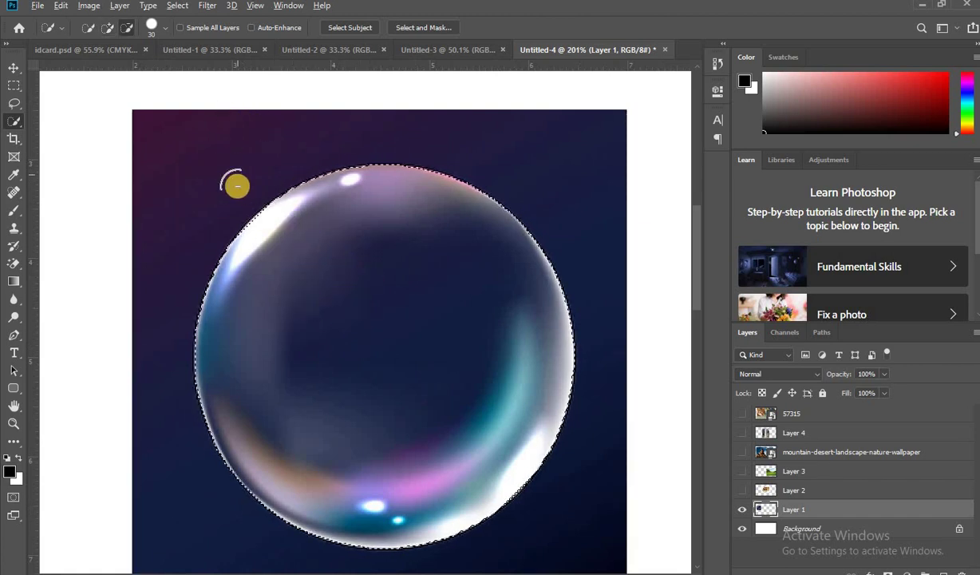
scroll(237, 185, "down", 1)
scroll(237, 185, "down", 1)
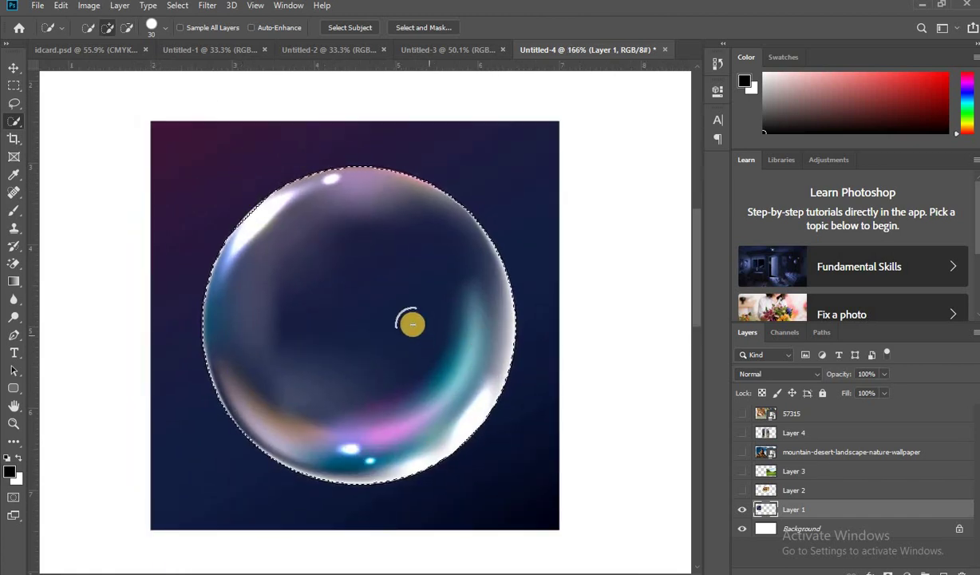
Open and close the Select menu, then deselect the bubble.
left_click(176, 6)
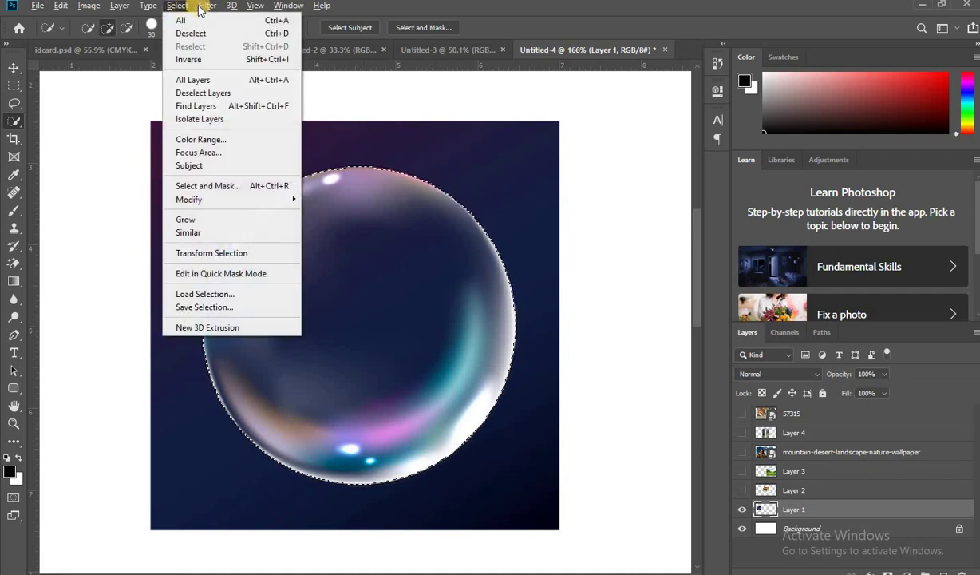
left_click(595, 267)
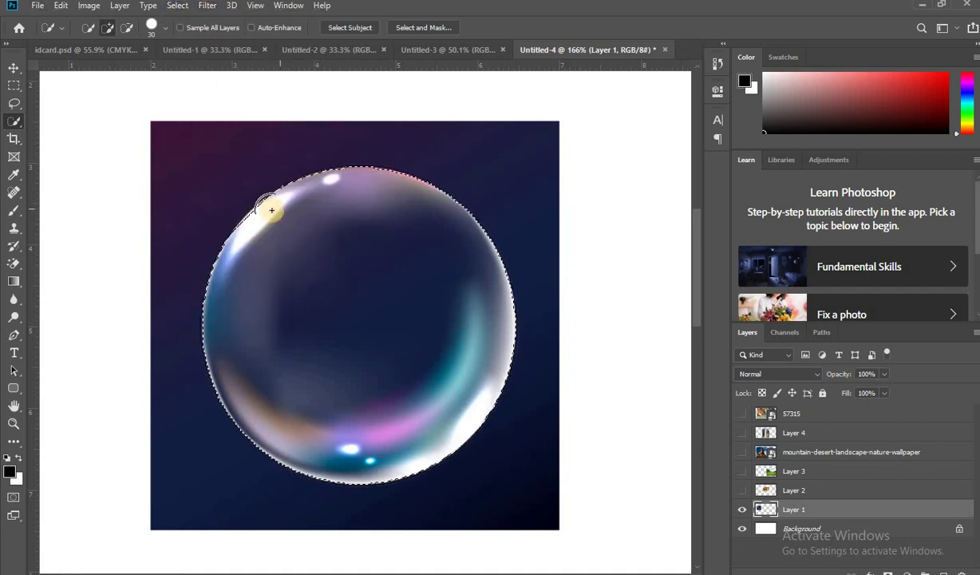
key("ctrl+d")
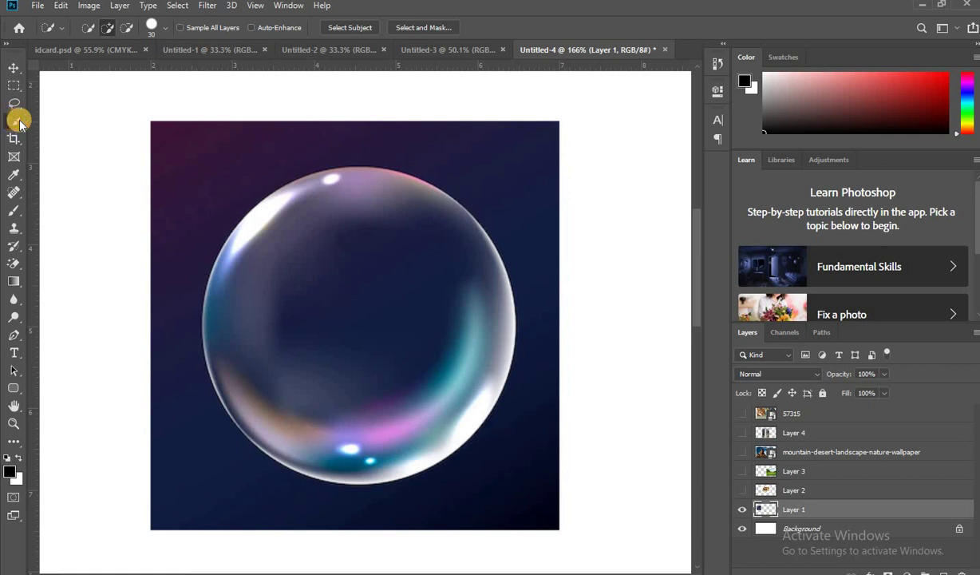
Switch to the Magic Wand with Tolerance 10 in add-to-selection mode.
right_click(19, 120)
left_click(76, 132)
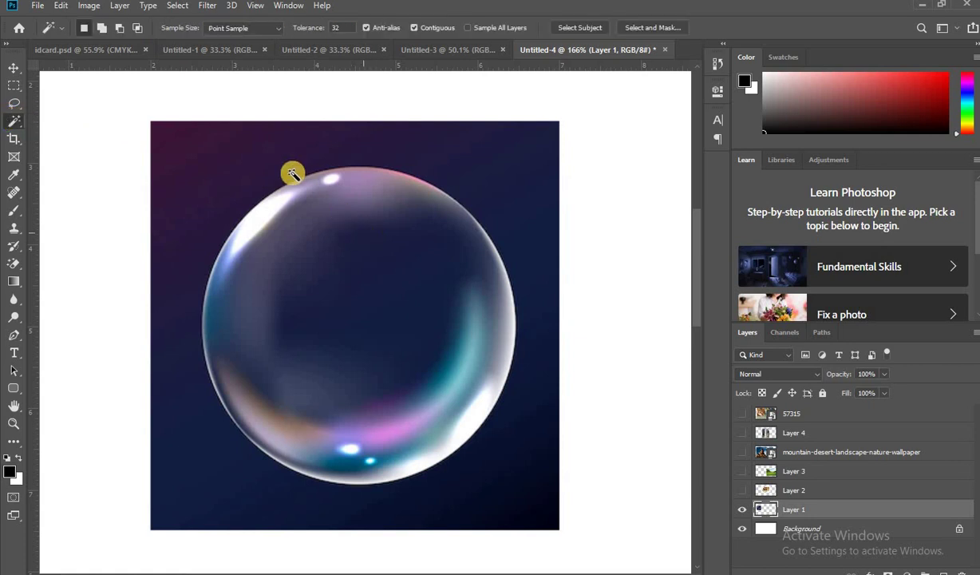
left_click(289, 162)
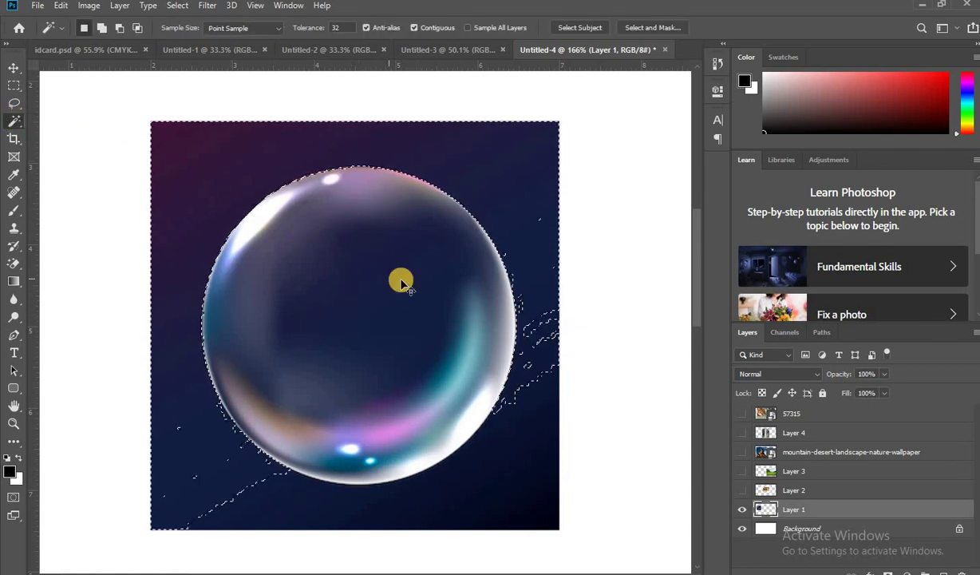
key("ctrl+d")
left_click(336, 28)
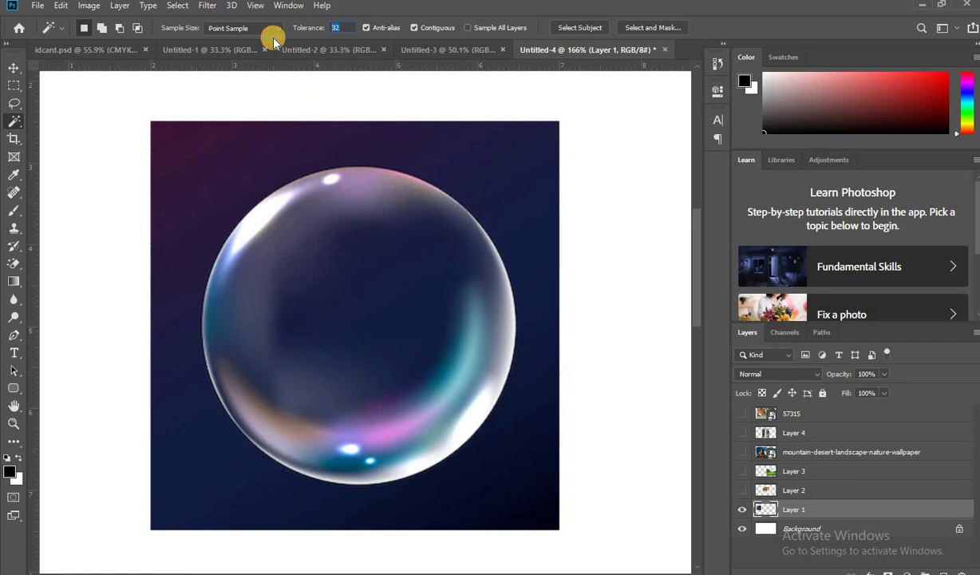
type("10")
left_click(228, 179)
Add every dark background patch around the bubble to the selection.
left_click(518, 209, "shift")
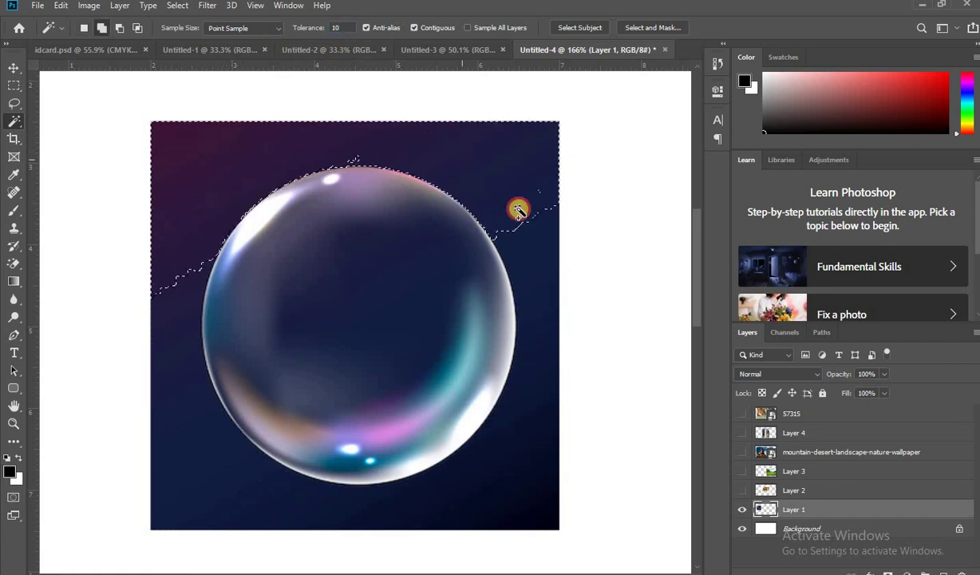
left_click(510, 389)
left_click(445, 457)
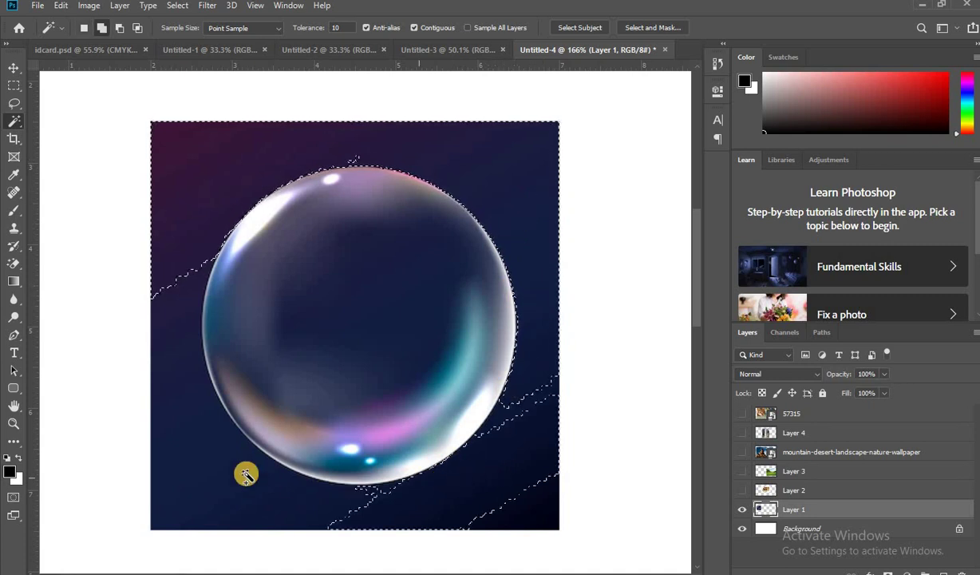
left_click(225, 454)
left_click(508, 414)
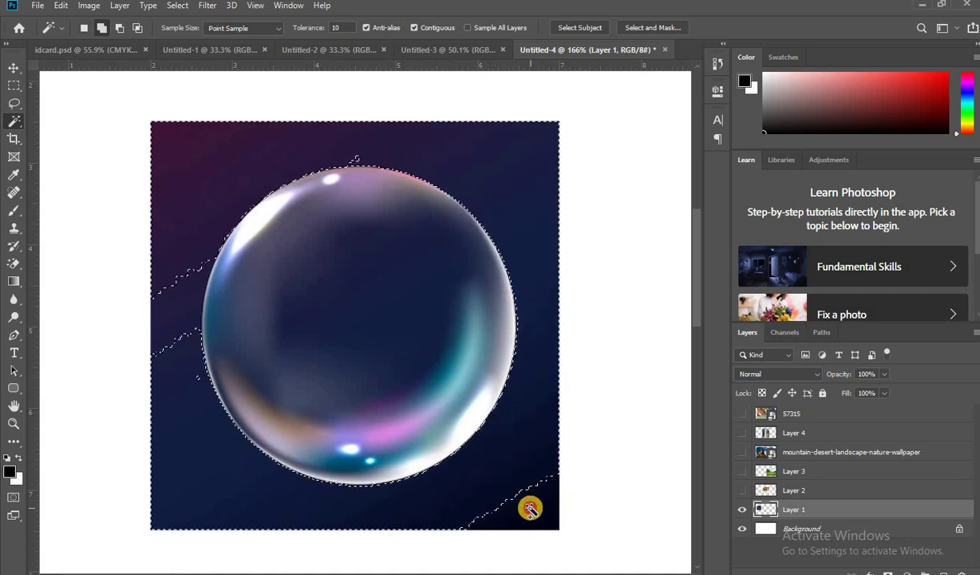
left_click(530, 509)
left_click(177, 324)
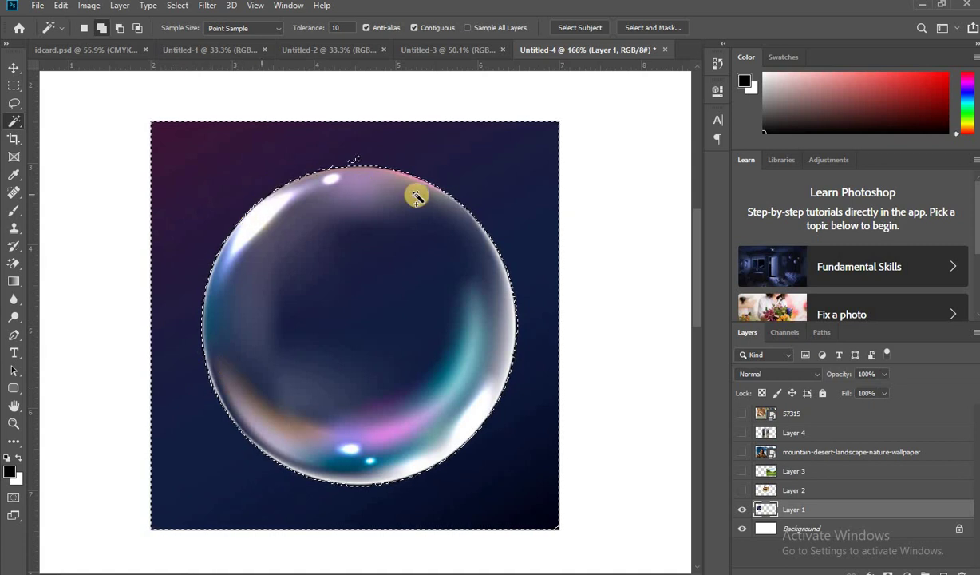
left_click(357, 158)
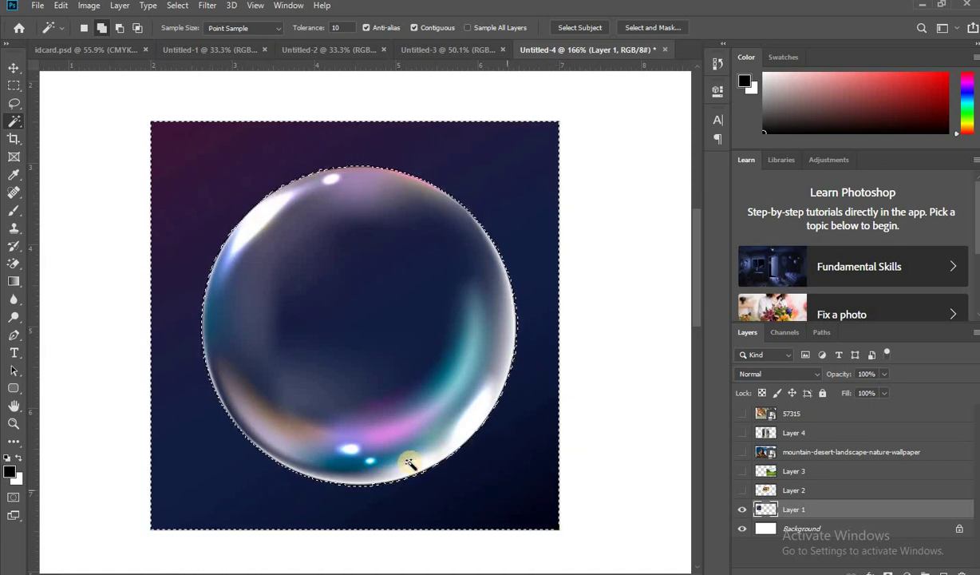
Delete the selected dark background and zoom around to check the result.
scroll(427, 466, "up", 4)
scroll(433, 462, "down", 5)
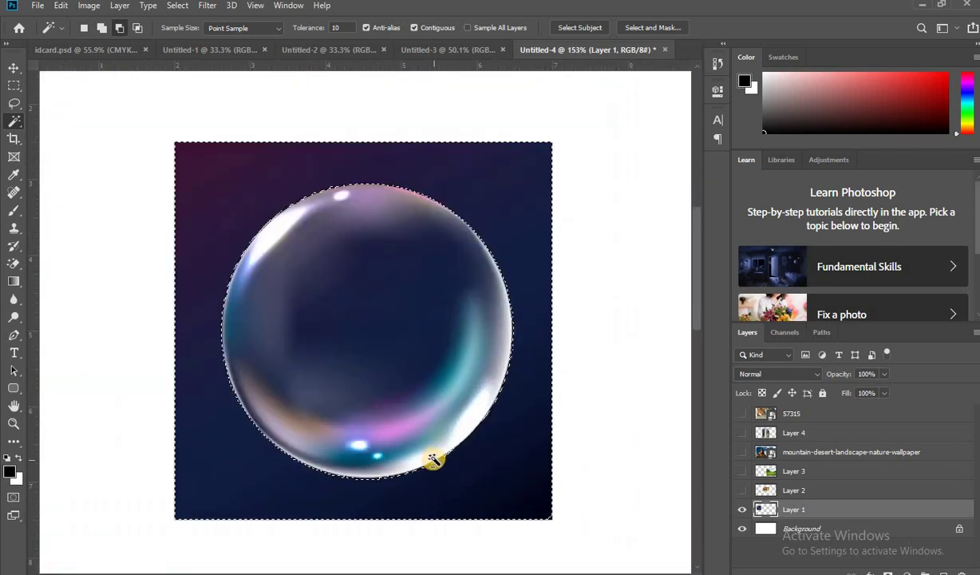
scroll(433, 461, "up", 4)
scroll(263, 343, "down", 4)
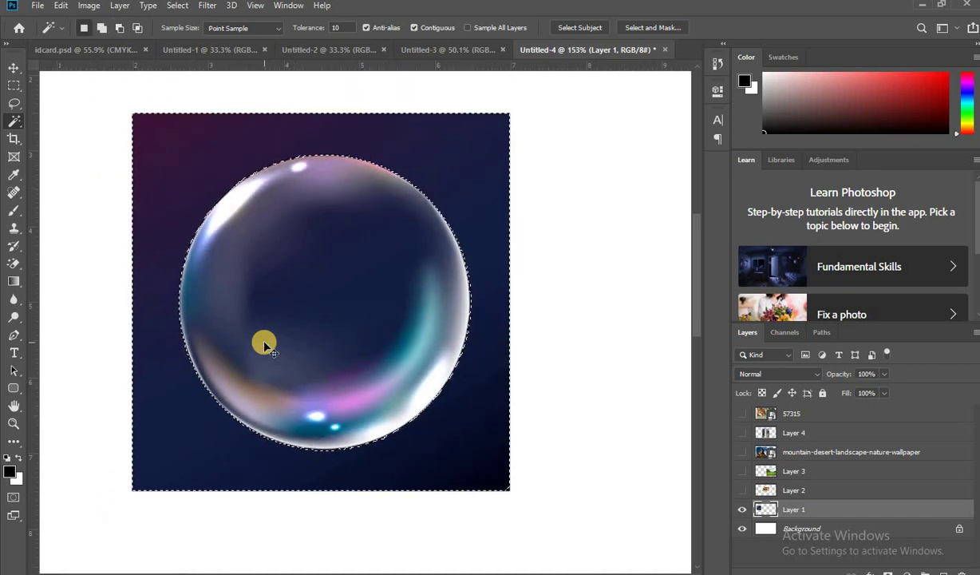
key("Delete")
scroll(272, 199, "down", 2)
scroll(339, 192, "up", 4)
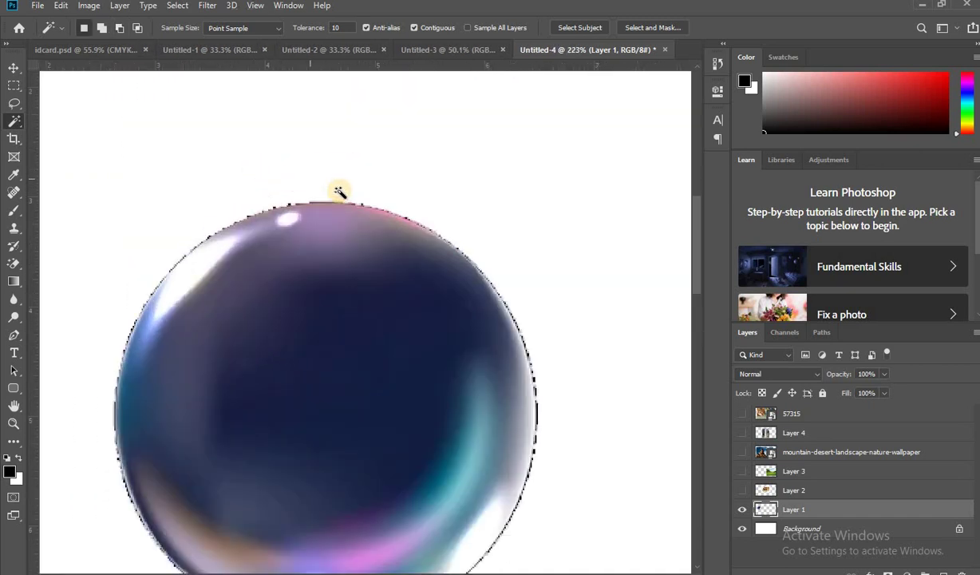
scroll(340, 192, "up", 2)
scroll(324, 203, "up", 2)
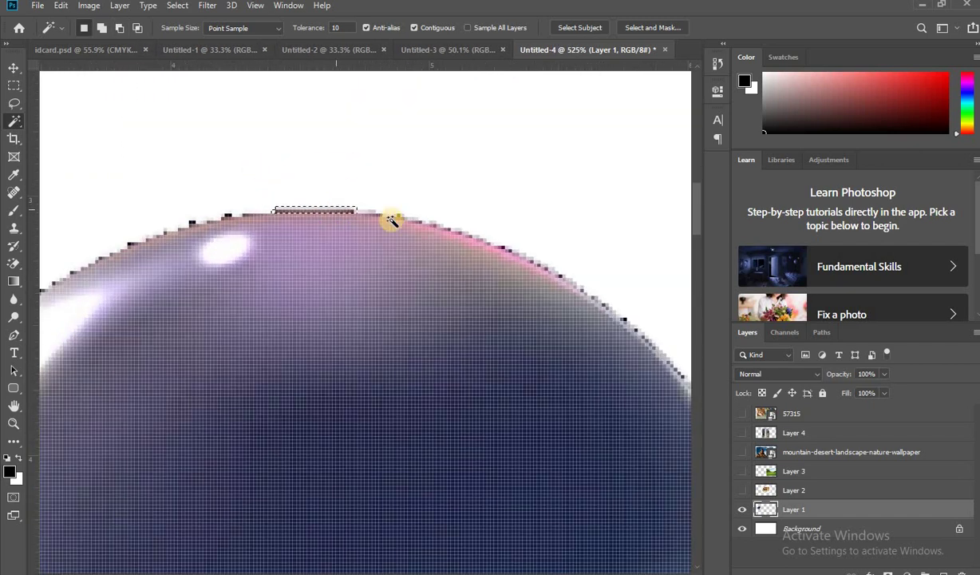
scroll(346, 219, "down", 4)
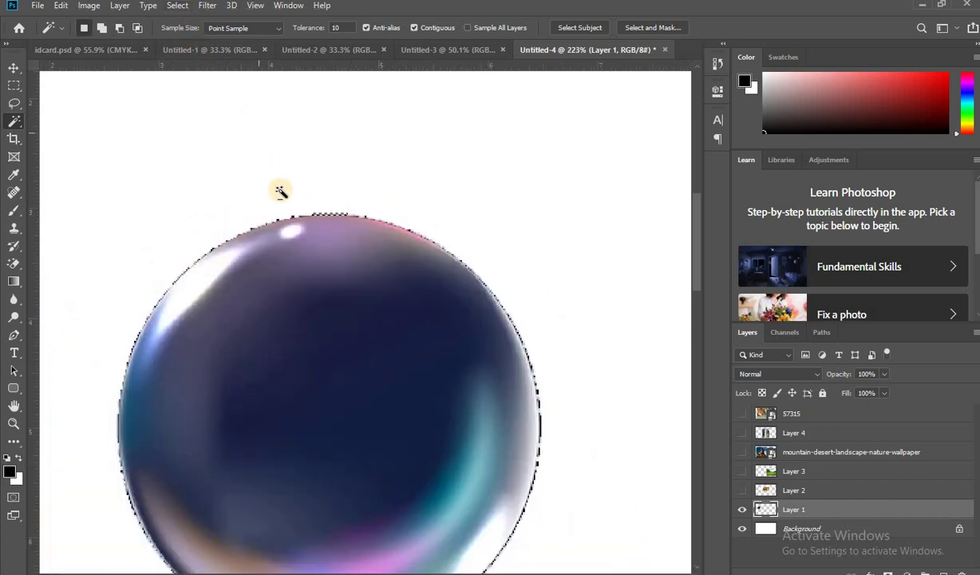
scroll(281, 191, "down", 2)
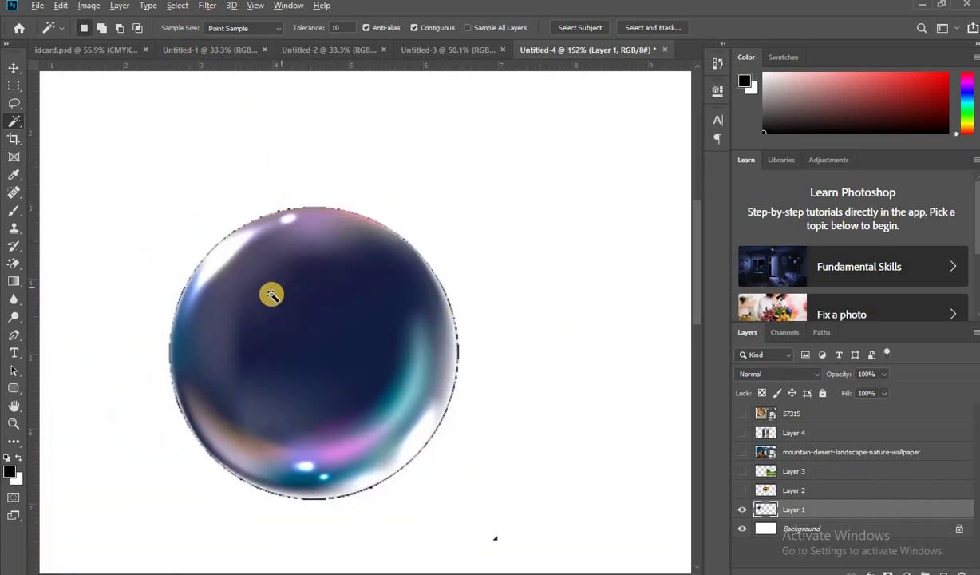
scroll(272, 292, "down", 2)
Draw an Elliptical Marquee circle sized to the bubble.
right_click(16, 85)
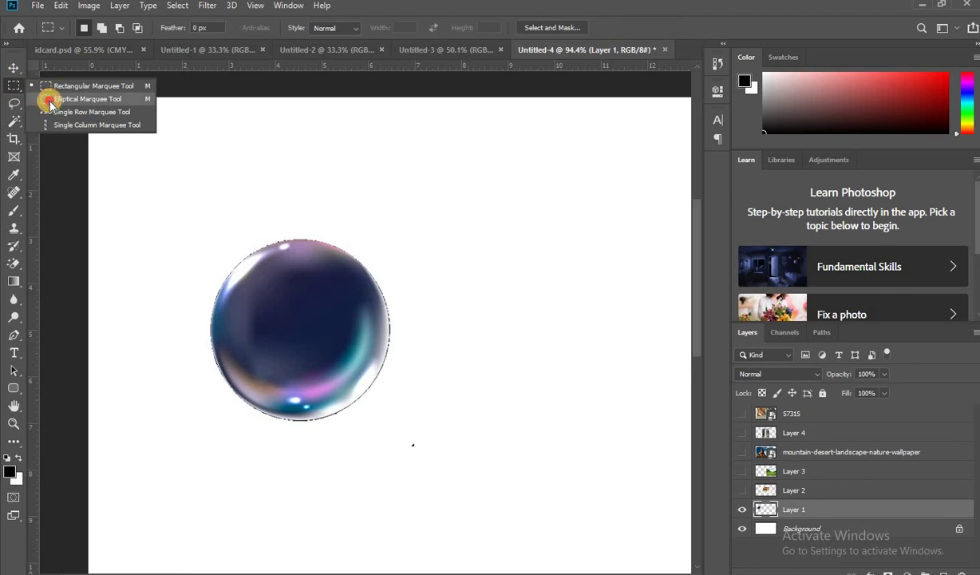
left_click(55, 98)
left_click_drag(202, 229, 383, 380)
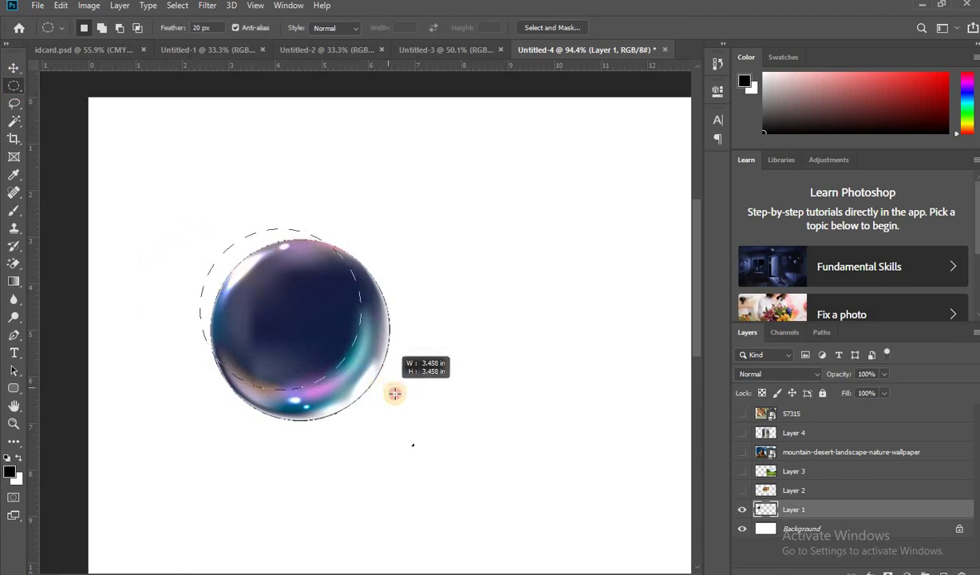
left_click_drag(384, 381, 397, 393)
Nudge the oval selection with Shift+arrow keys until it sits inside the bubble's rim.
key("shift+Right")
key("shift+Right")
key("shift+Right")
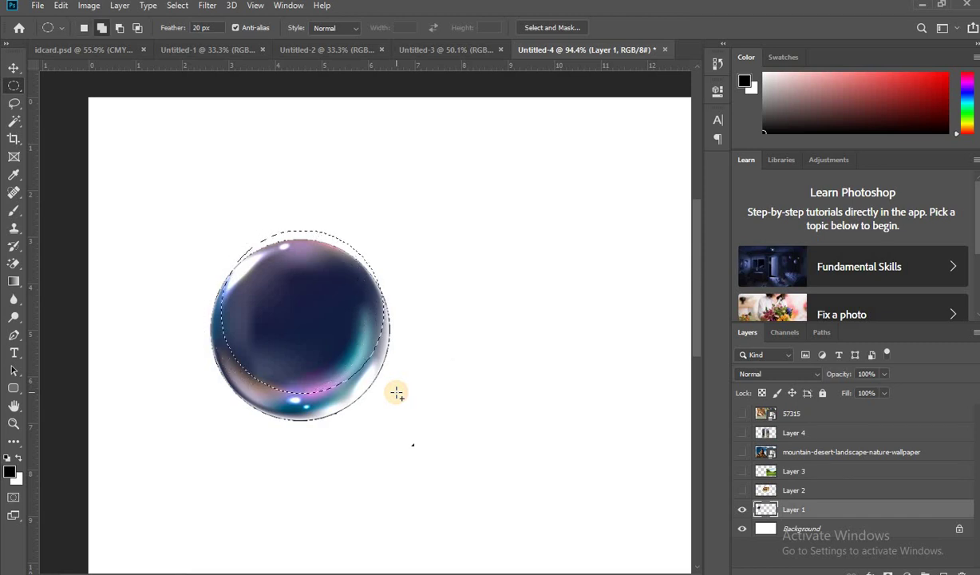
key("shift+Down")
key("shift+Down")
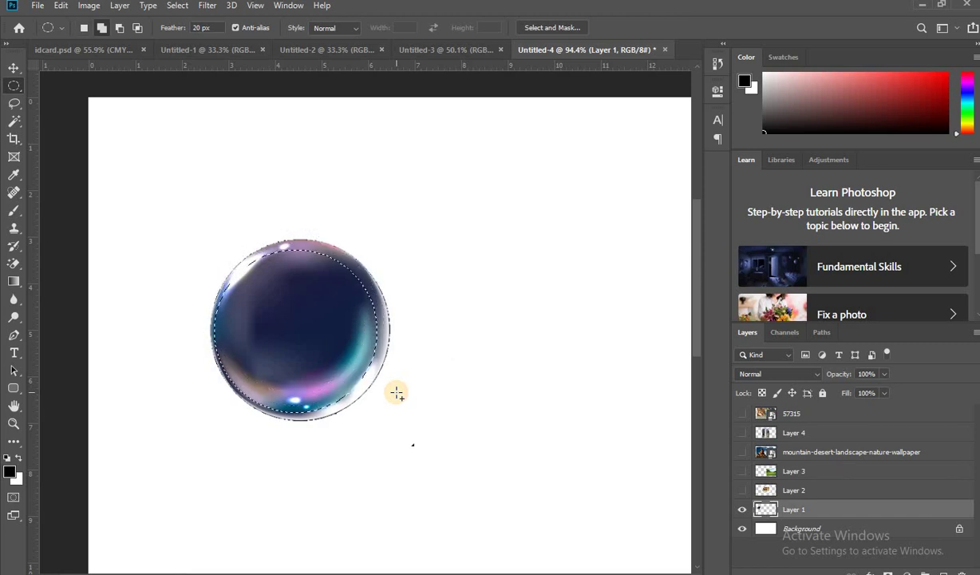
key("shift+Left")
key("shift+Up")
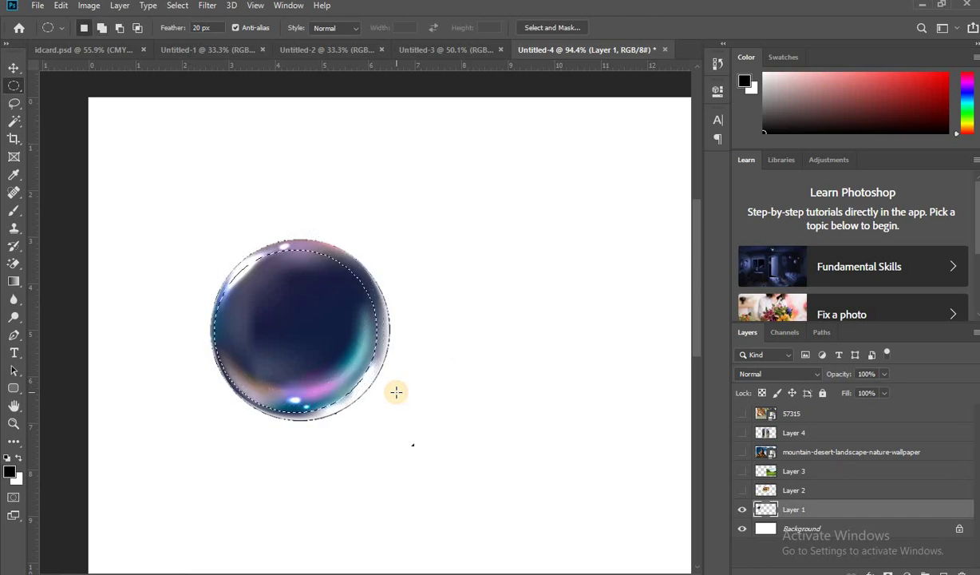
key("shift+Right")
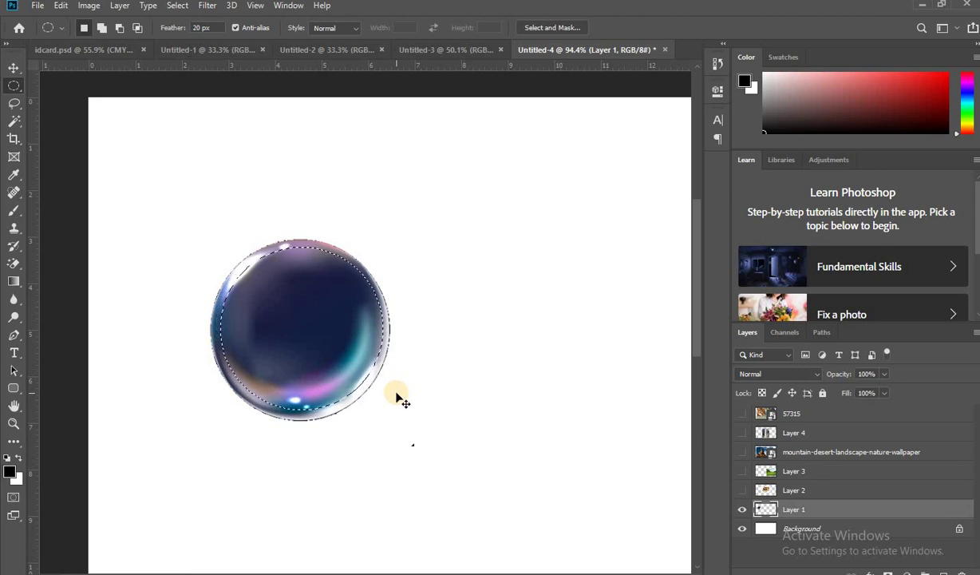
left_click(177, 7)
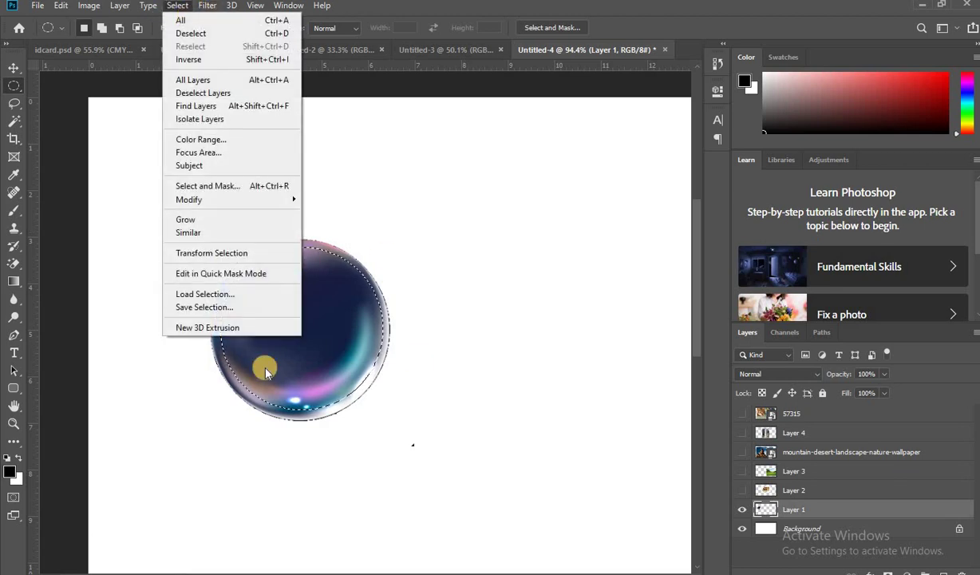
left_click(14, 67)
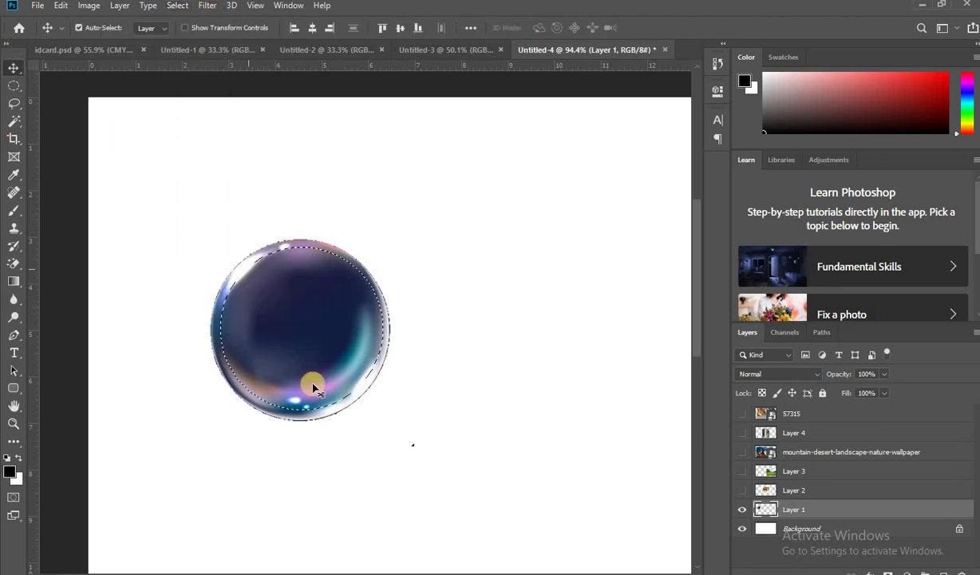
Expand the bubble selection with Select > Modify > Expand.
left_click(179, 6)
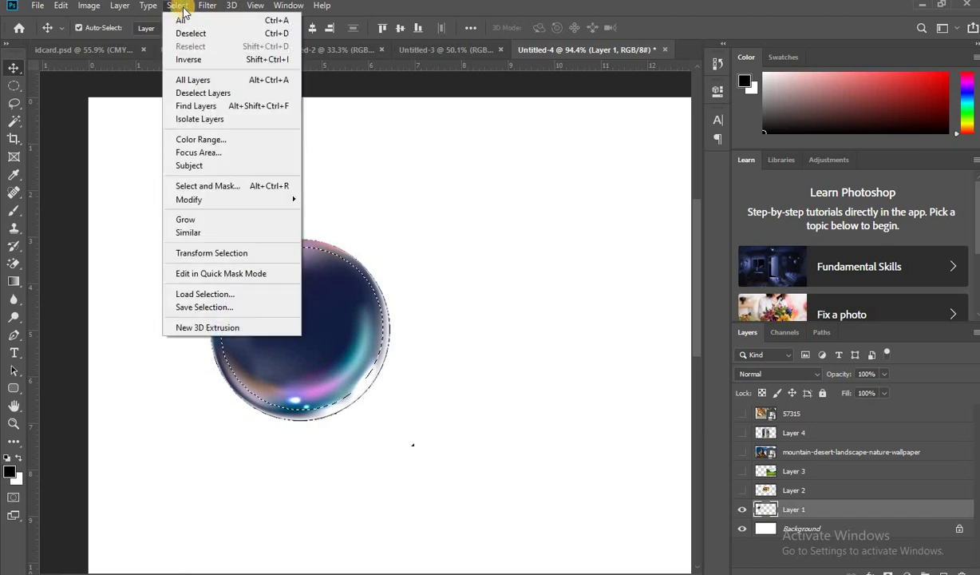
mouse_move(189, 200)
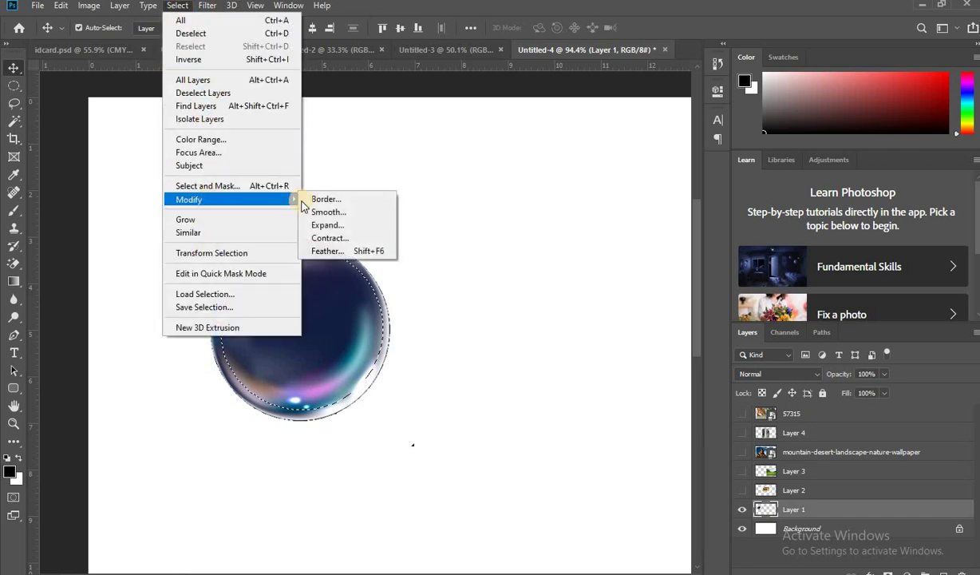
left_click(343, 228)
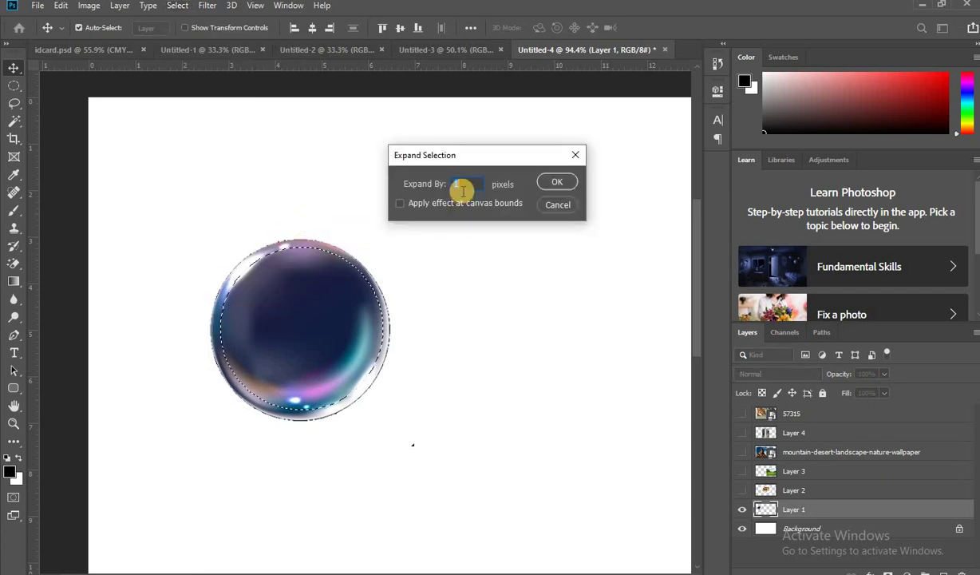
key("Return")
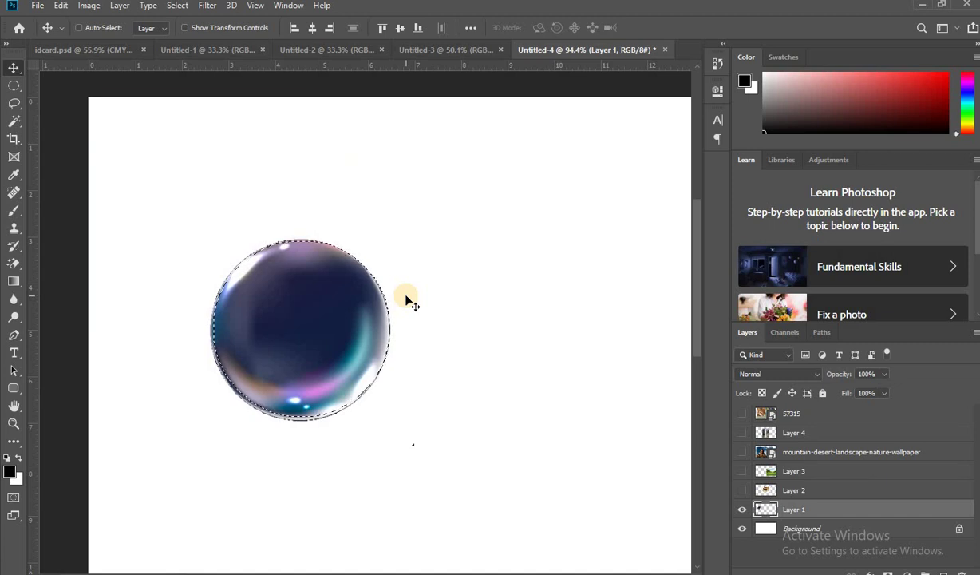
key("ctrl")
Deselect and zoom out to view the whole bubble.
key("ctrl+d")
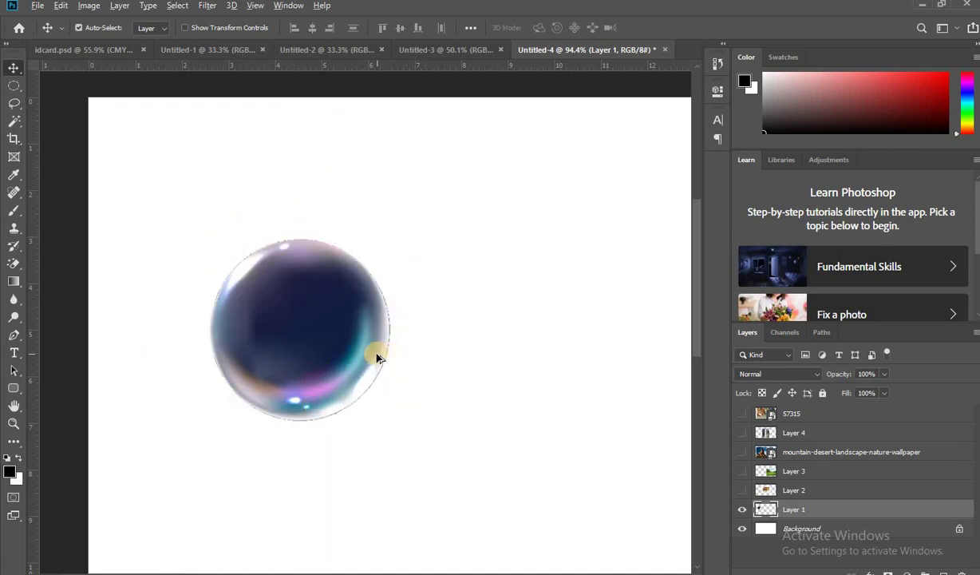
scroll(378, 358, "up", 5)
scroll(131, 197, "down", 1)
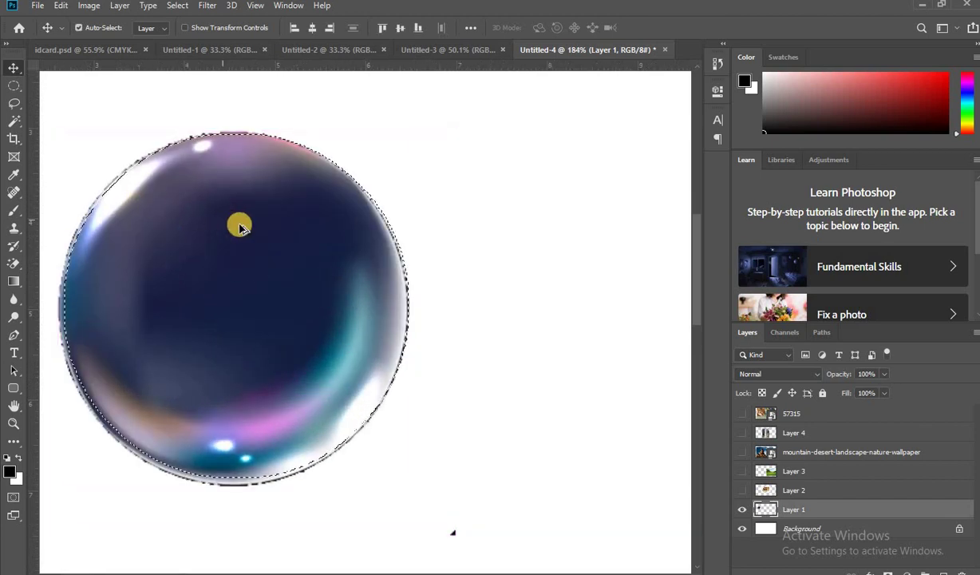
scroll(239, 227, "down", 2)
scroll(245, 245, "down", 1)
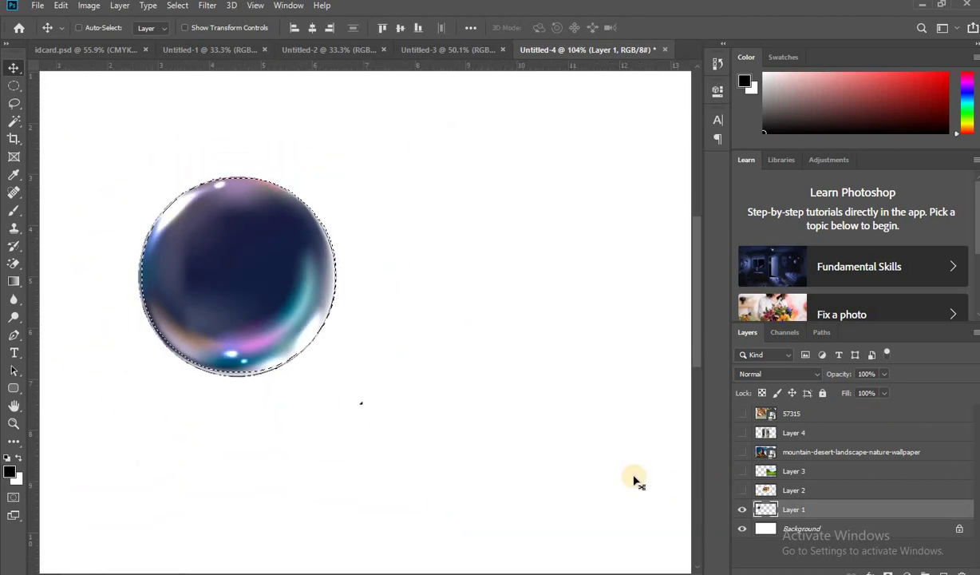
key("ctrl")
key("ctrl+d")
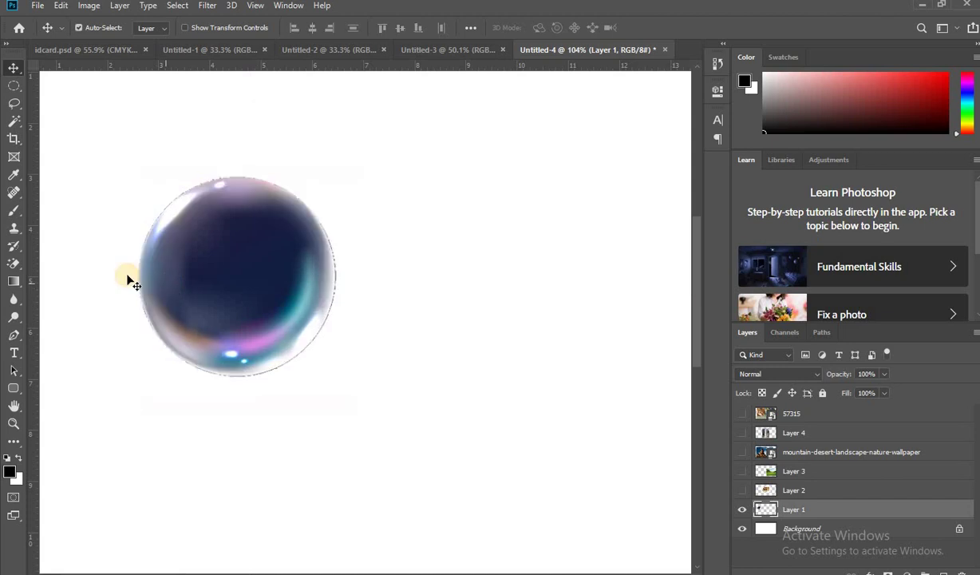
Toggle Layer 1's visibility, undo the stray pasted layer, and deselect.
left_click(743, 509)
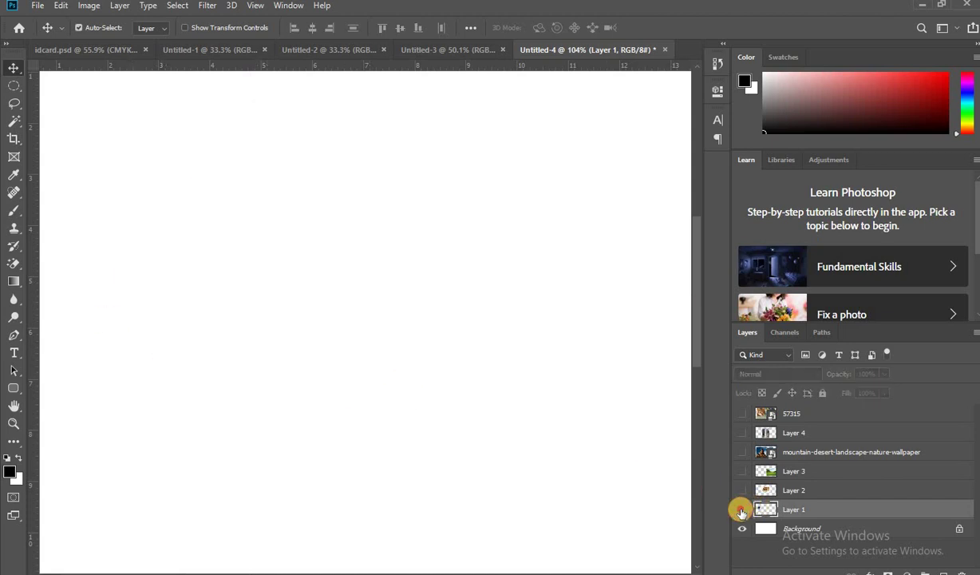
left_click(741, 511)
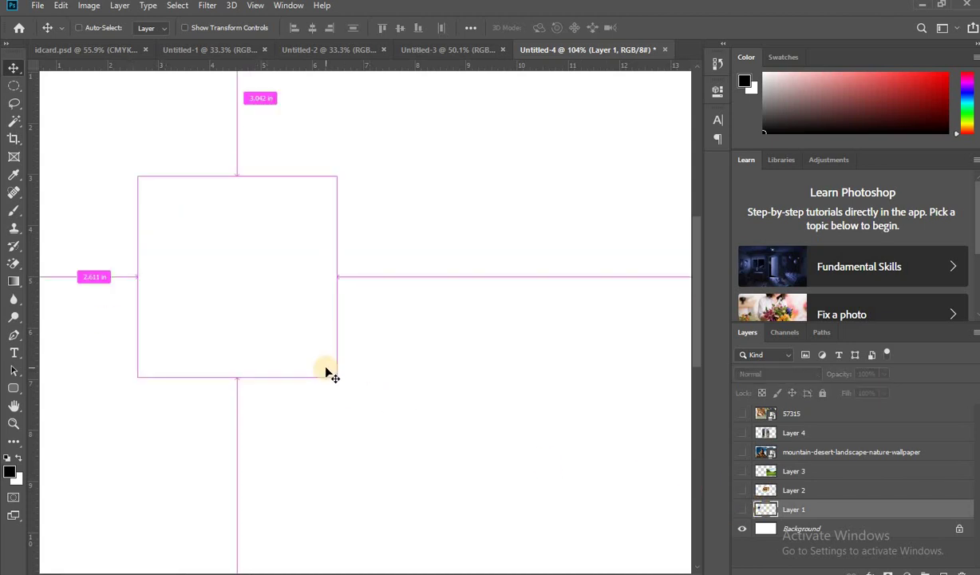
key("ctrl+v")
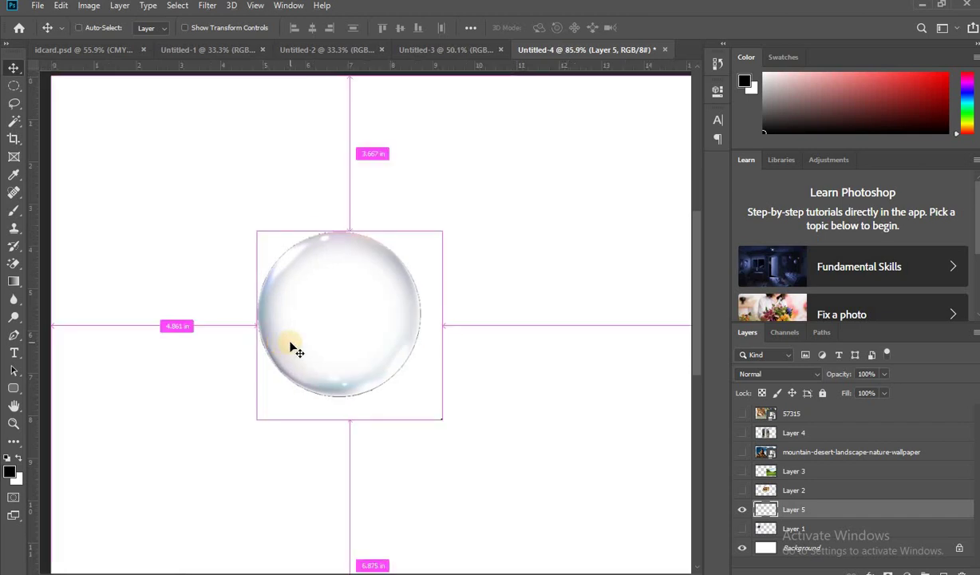
key("ctrl+z")
key("ctrl+z")
key("ctrl+z")
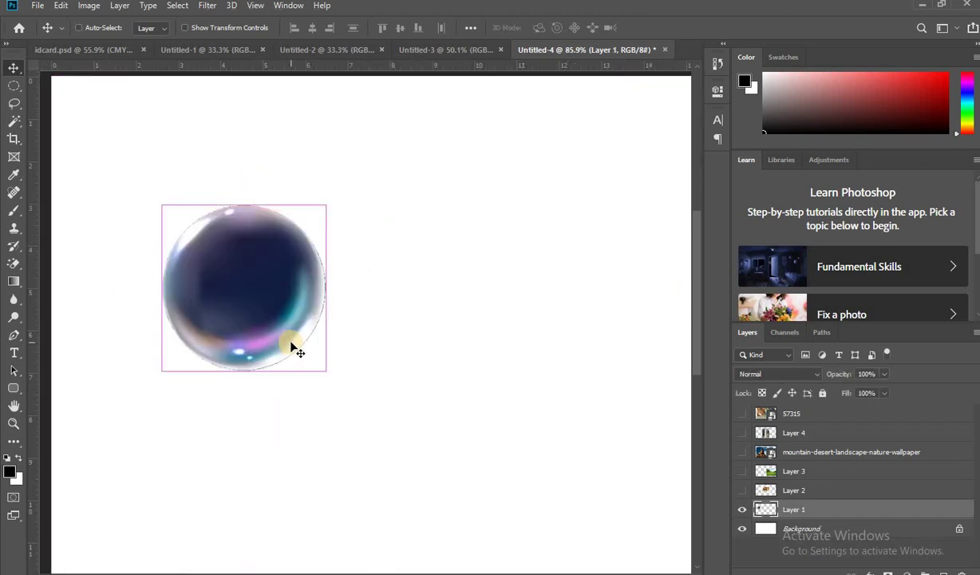
key("ctrl+z")
key("ctrl+d")
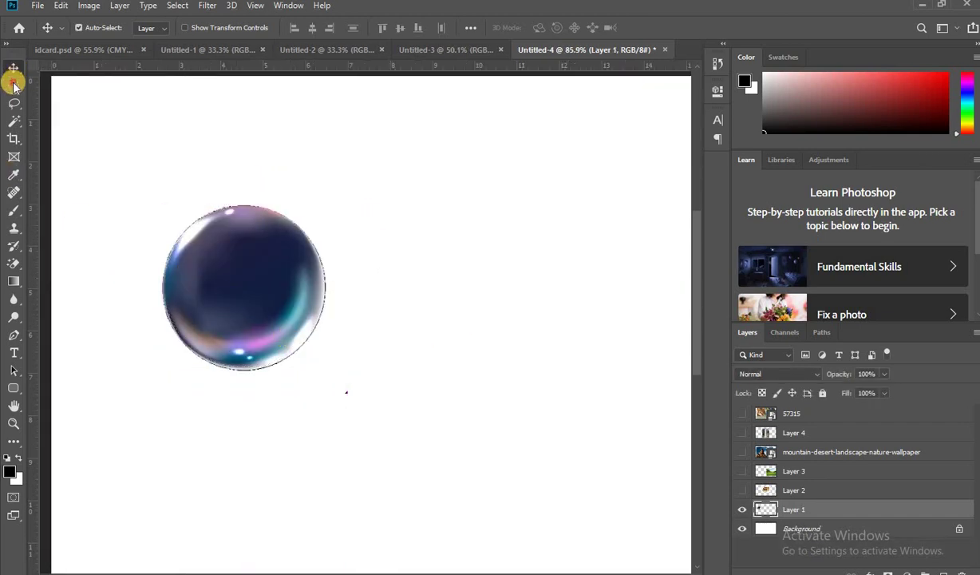
Draw an elliptical selection over the bubble and centre it just inside the rim.
right_click(13, 86)
left_click(183, 227)
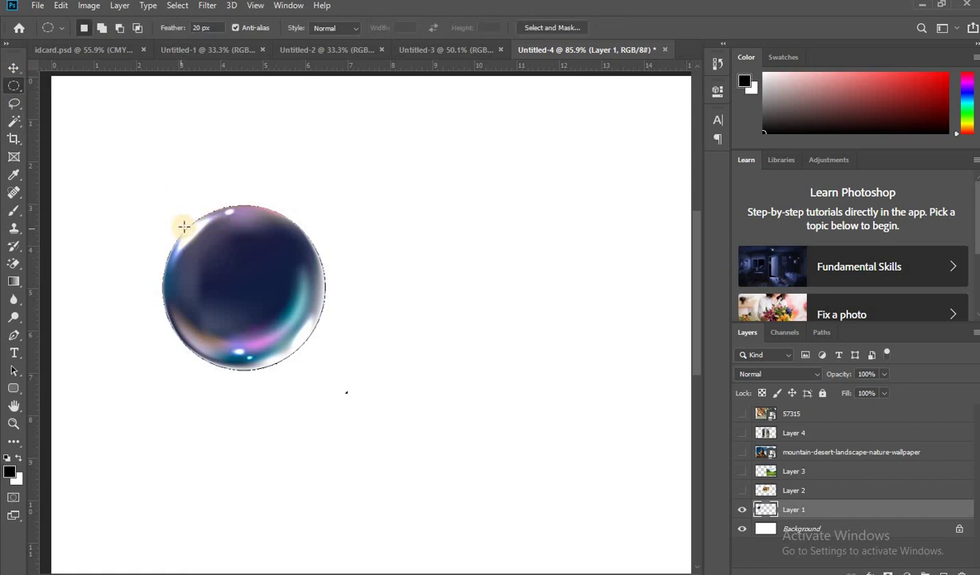
left_click_drag(232, 281, 328, 384)
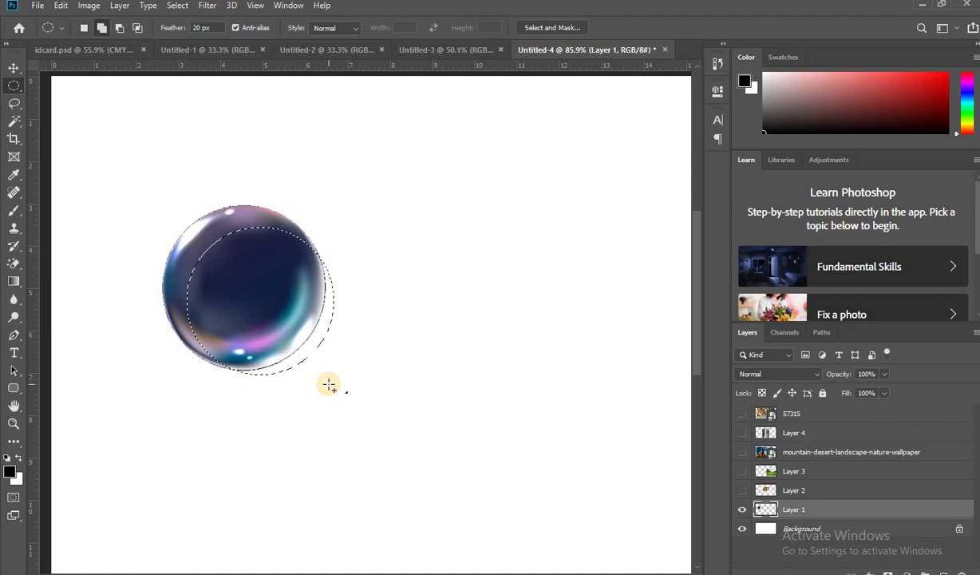
key("shift+Up")
key("shift+Up")
key("shift+Up")
key("shift+Up")
key("shift+Left")
key("shift+Left")
key("shift+Left")
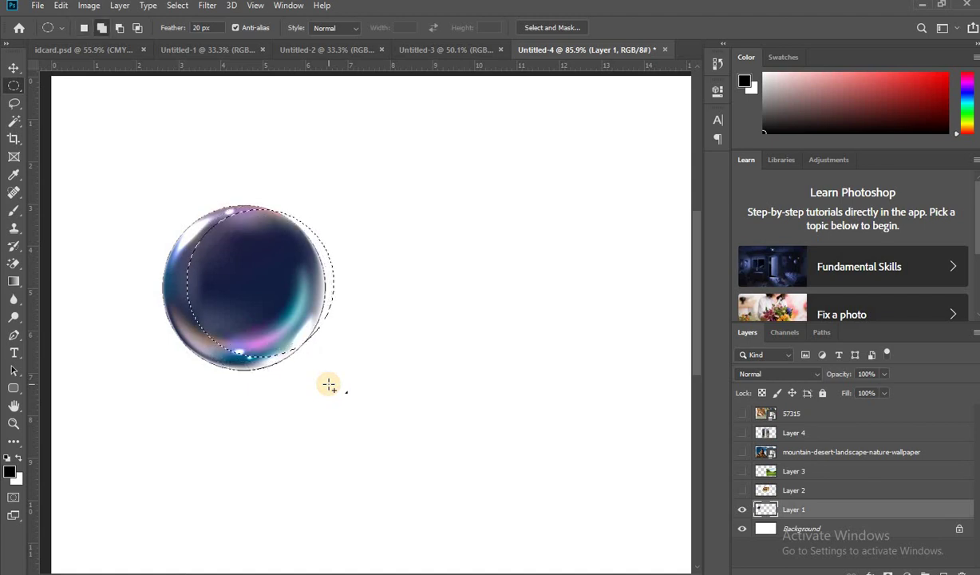
key("shift+Down")
key("shift+Down")
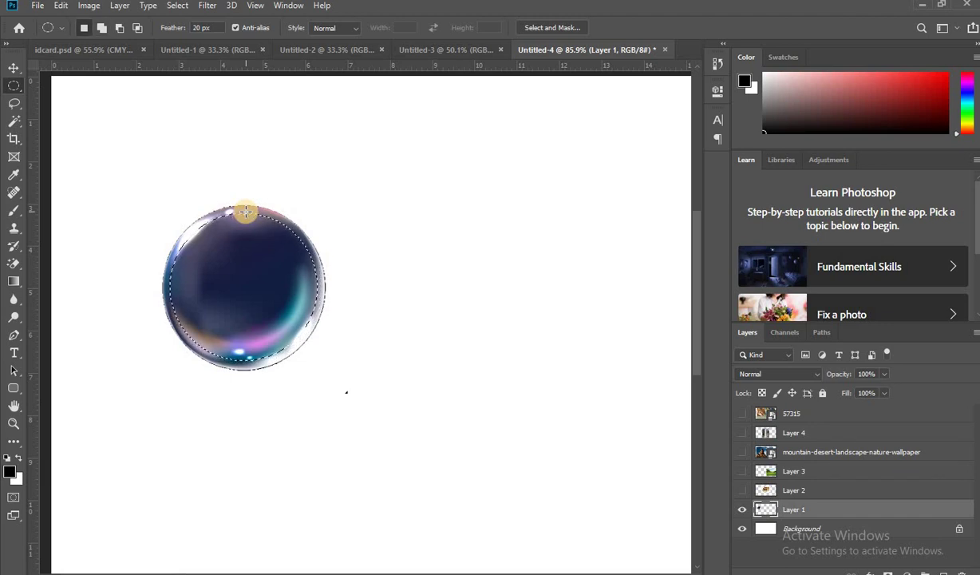
left_click(177, 6)
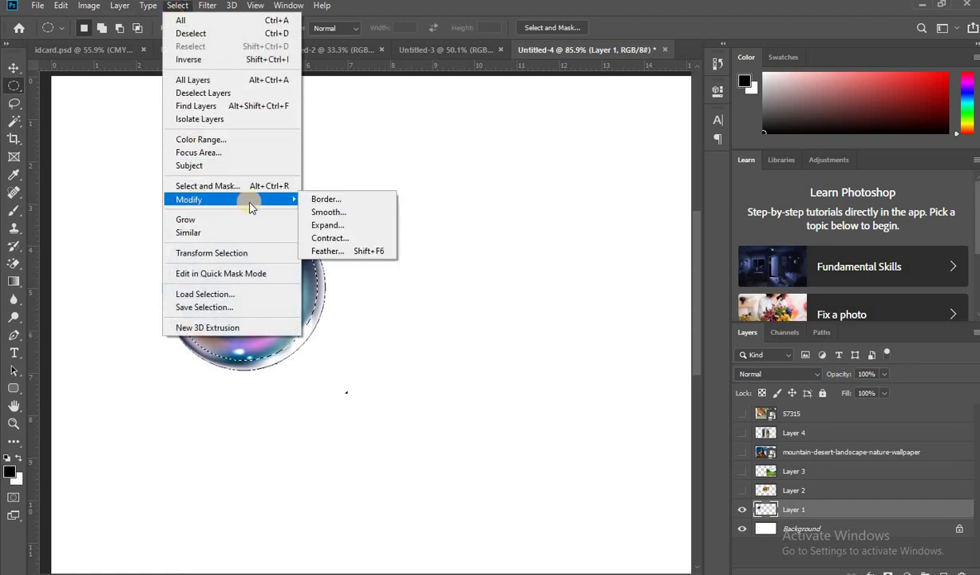
Expand the bubble selection by 10 pixels.
left_click(288, 204)
left_click(335, 218)
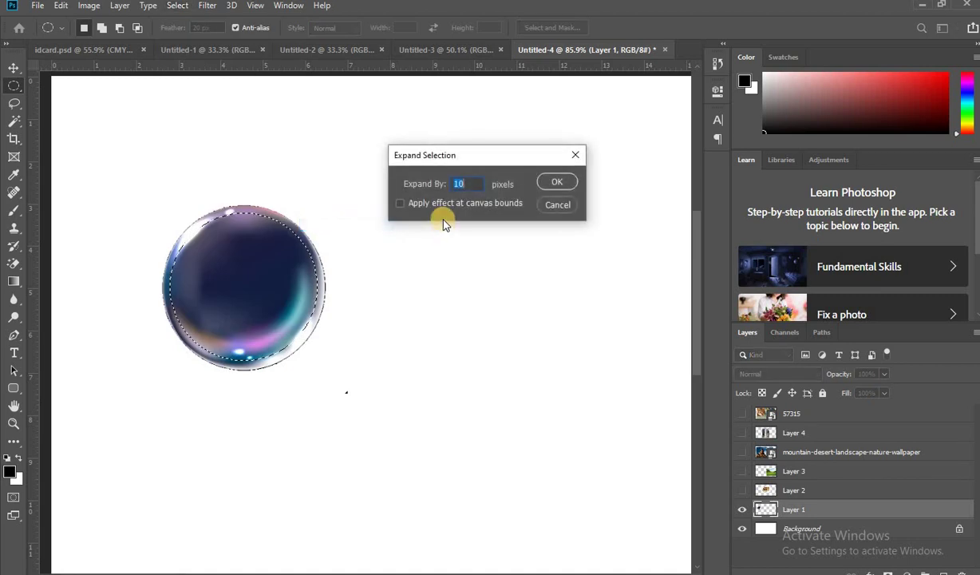
key("Return")
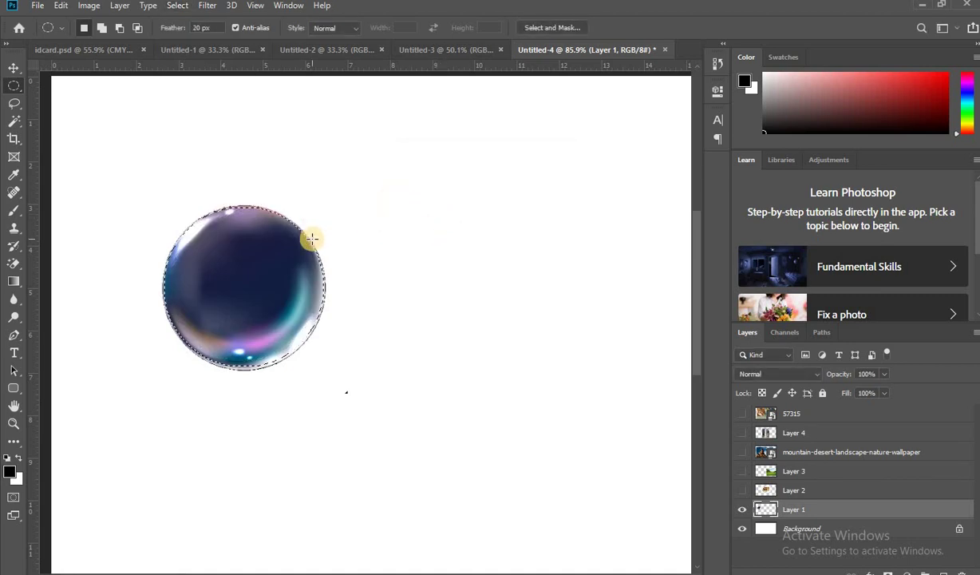
scroll(331, 253, "down", 2)
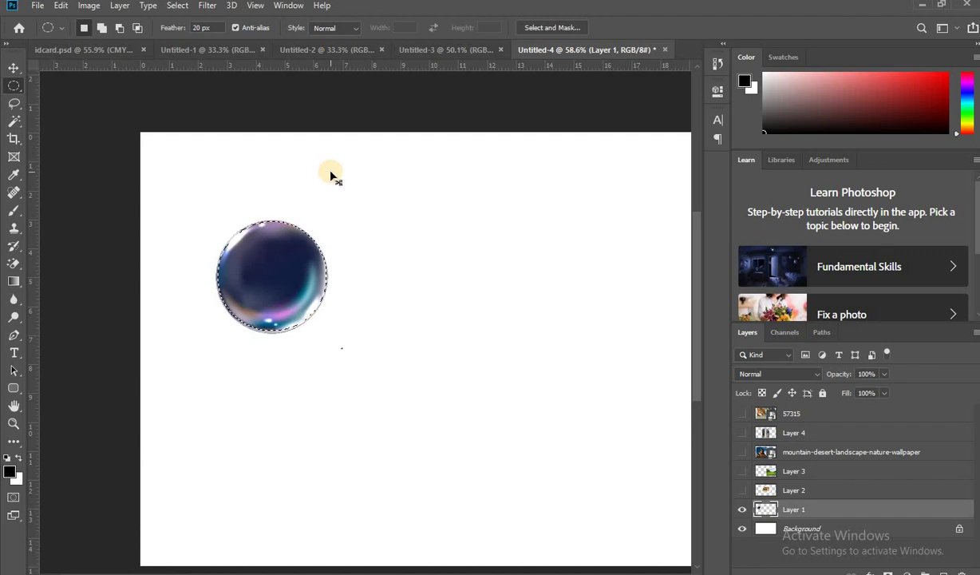
Invert the selection, delete the fringe outside the bubble, then restore the selection.
key("ctrl+shift+i")
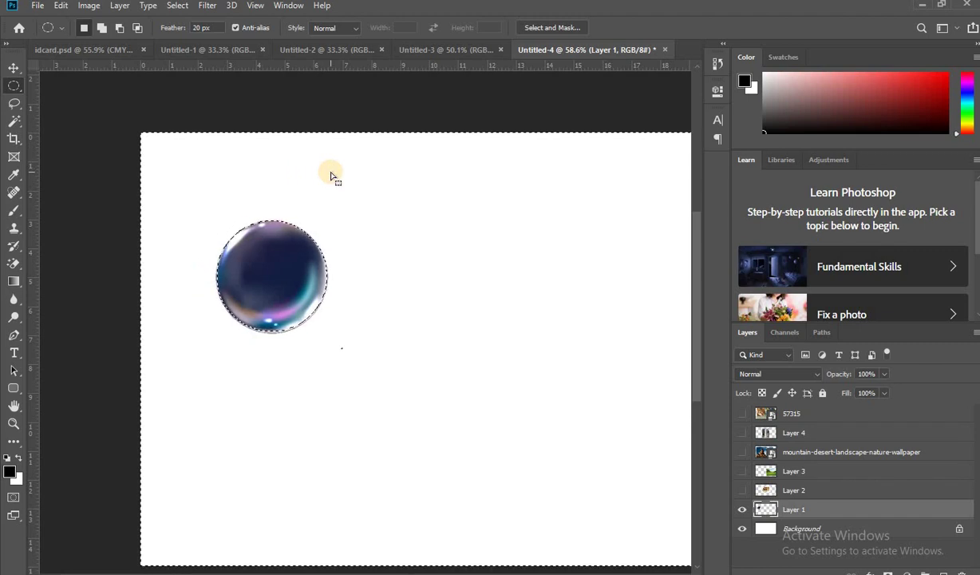
key("Delete")
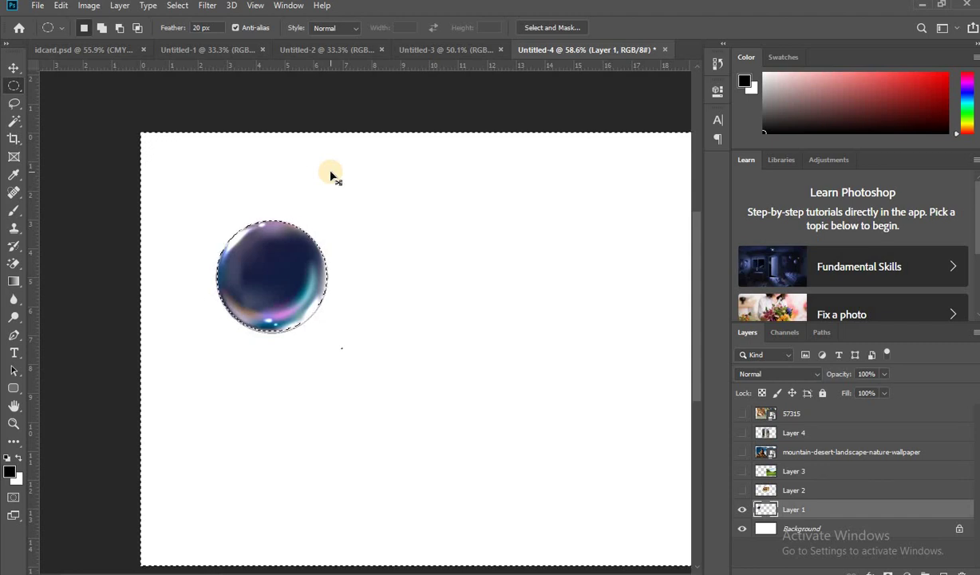
left_click(309, 246)
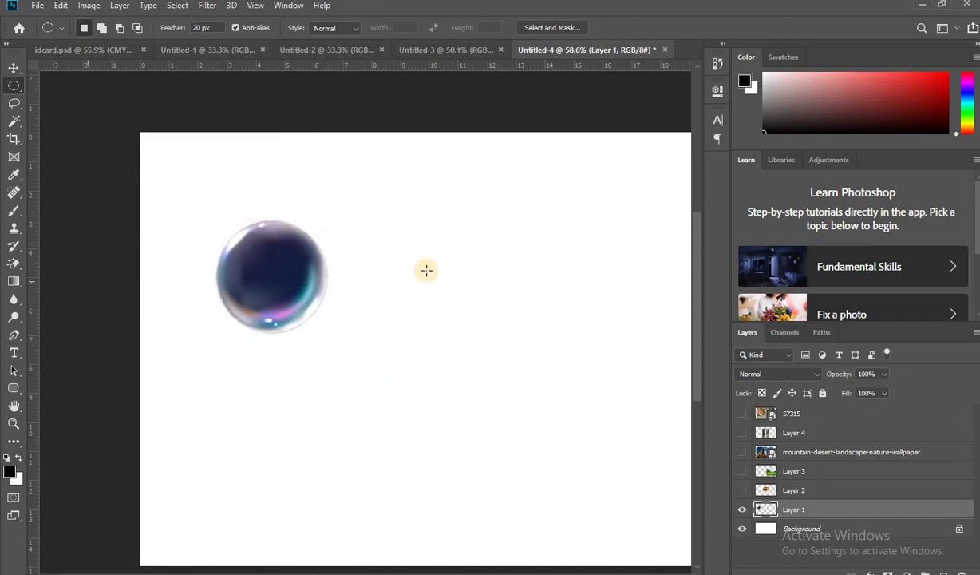
key("ctrl+z")
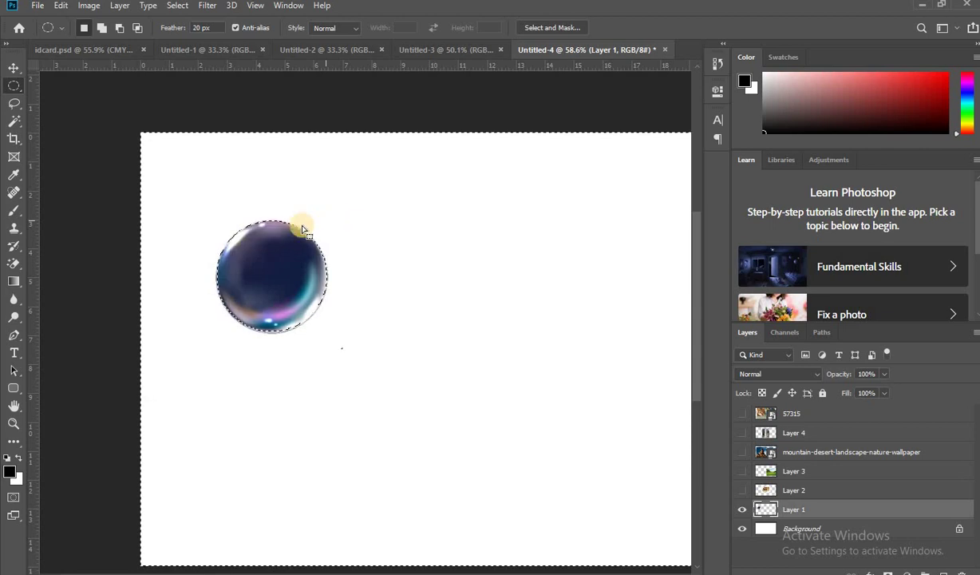
Deselect, reset the feather amount, and draw a new unfeathered oval inside the bubble.
left_click(290, 250)
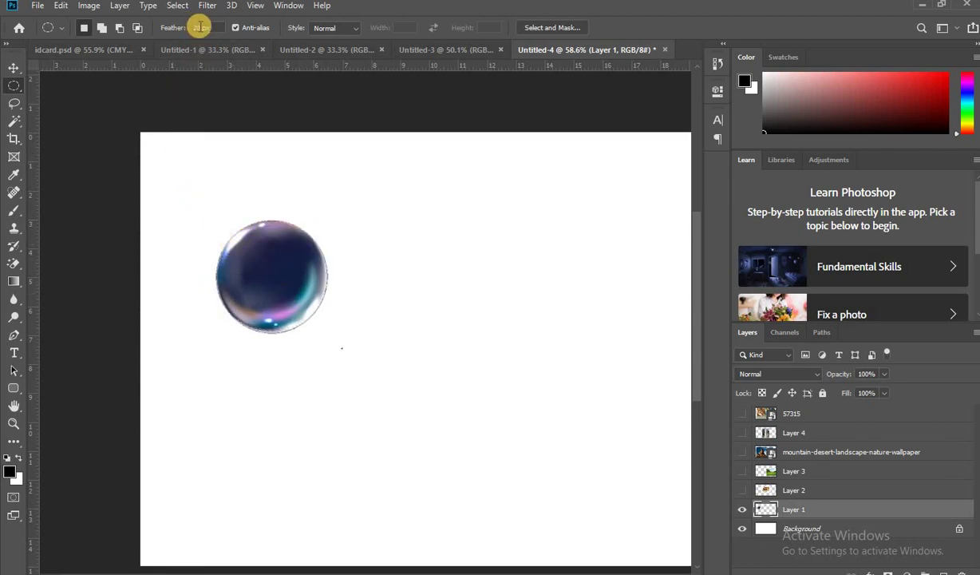
left_click_drag(199, 27, 183, 29)
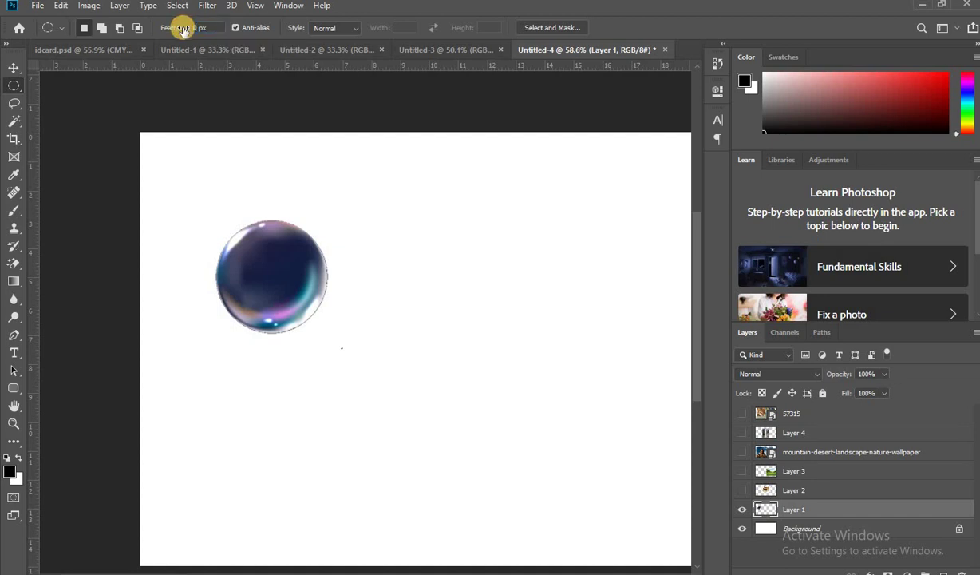
left_click_drag(226, 224, 324, 331)
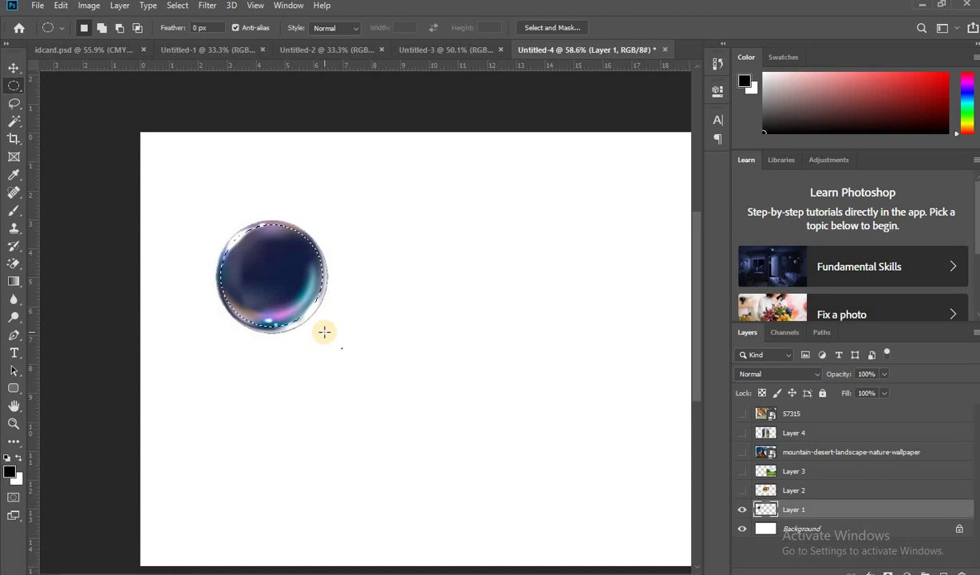
left_click(175, 6)
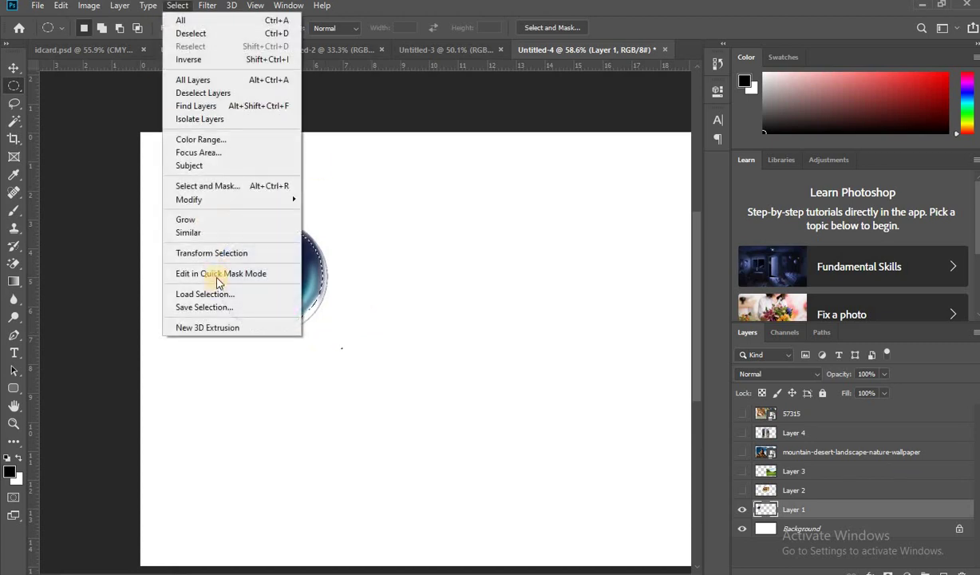
mouse_move(189, 199)
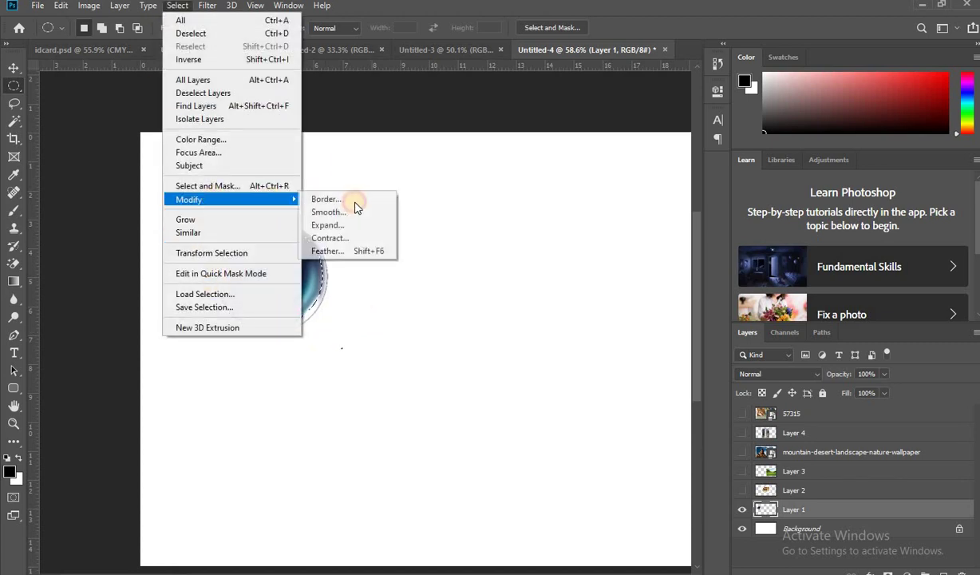
Expand the bubble selection by 10 pixels.
left_click(348, 224)
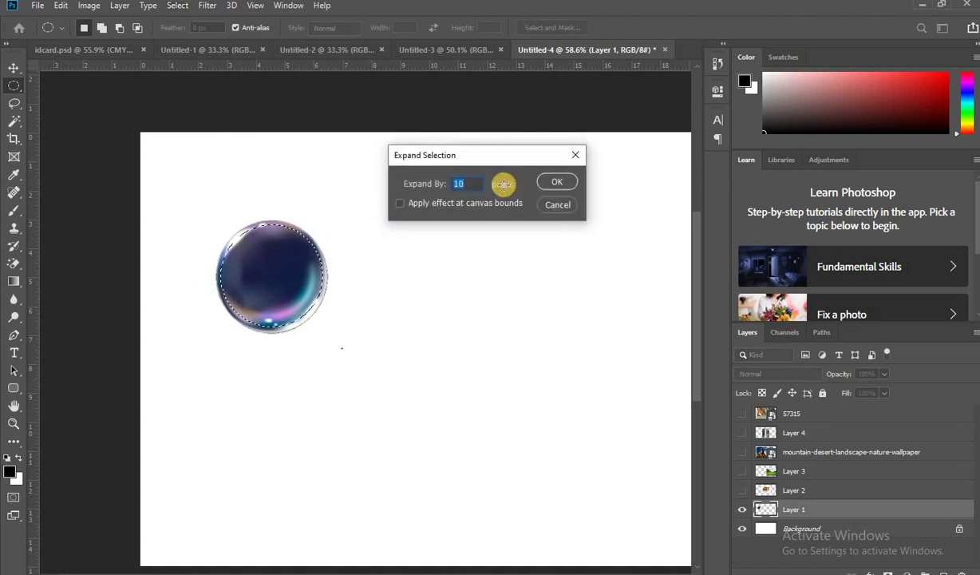
key("Return")
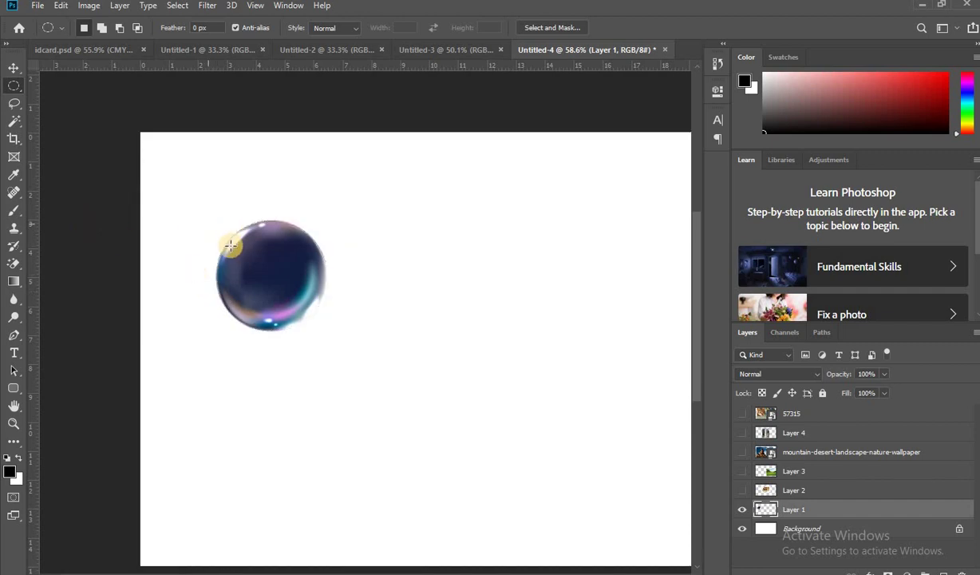
scroll(230, 245, "up", 2)
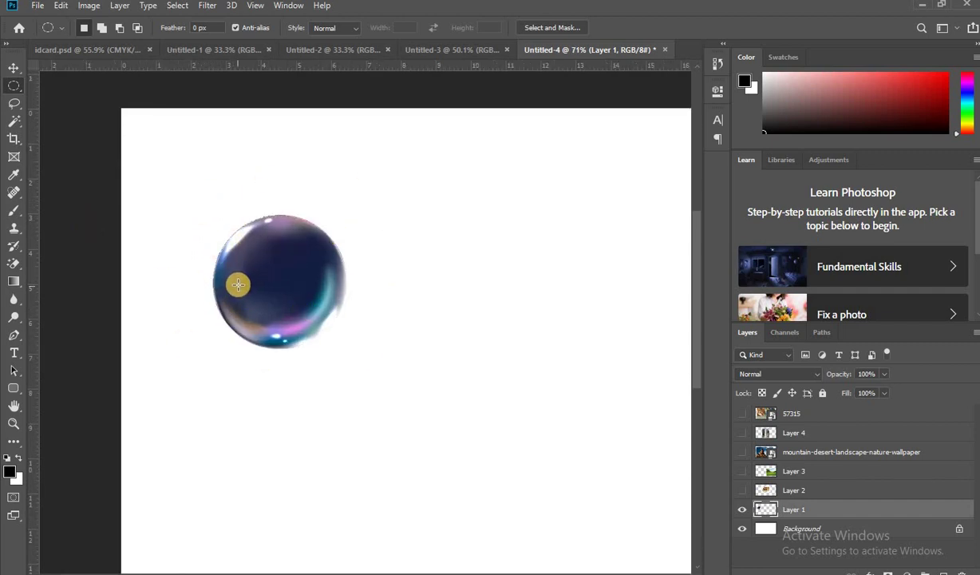
scroll(239, 275, "up", 2)
scroll(245, 240, "up", 2)
scroll(245, 228, "up", 2)
scroll(240, 216, "down", 1)
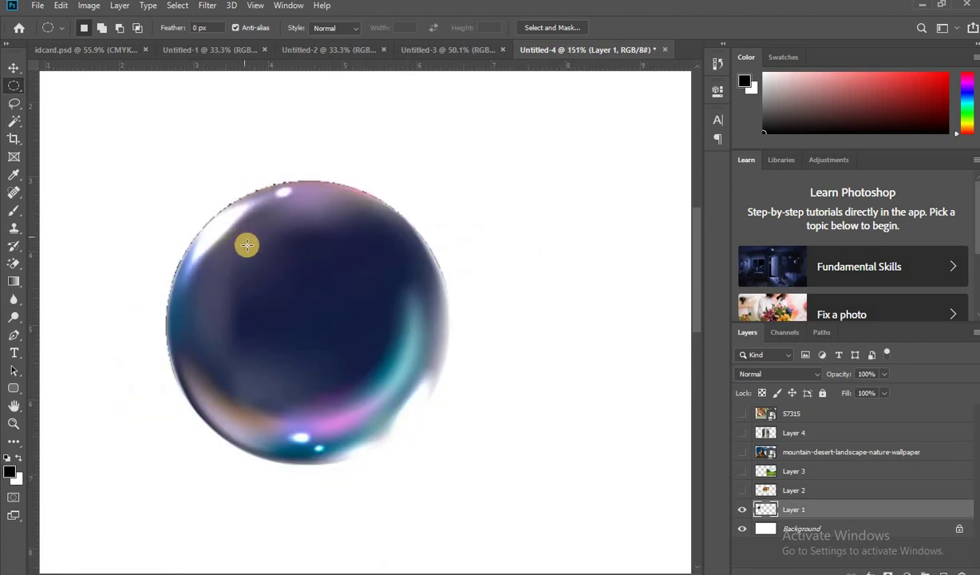
scroll(247, 242, "down", 2)
Free-transform the selected bubble and rotate it about 179 degrees.
key("ctrl+t")
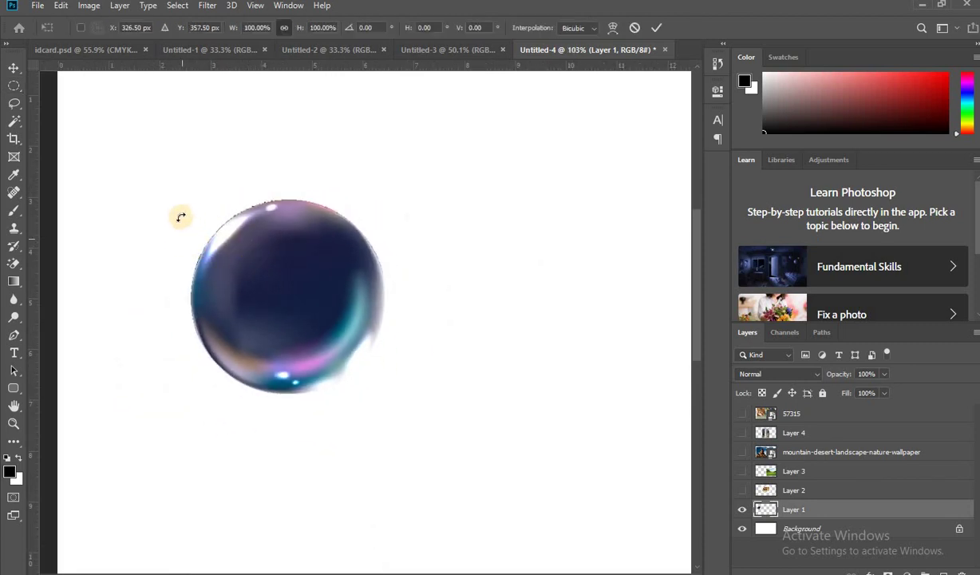
mouse_move(142, 160)
left_mouse_down()
mouse_move(450, 410)
mouse_move(425, 416)
left_mouse_up()
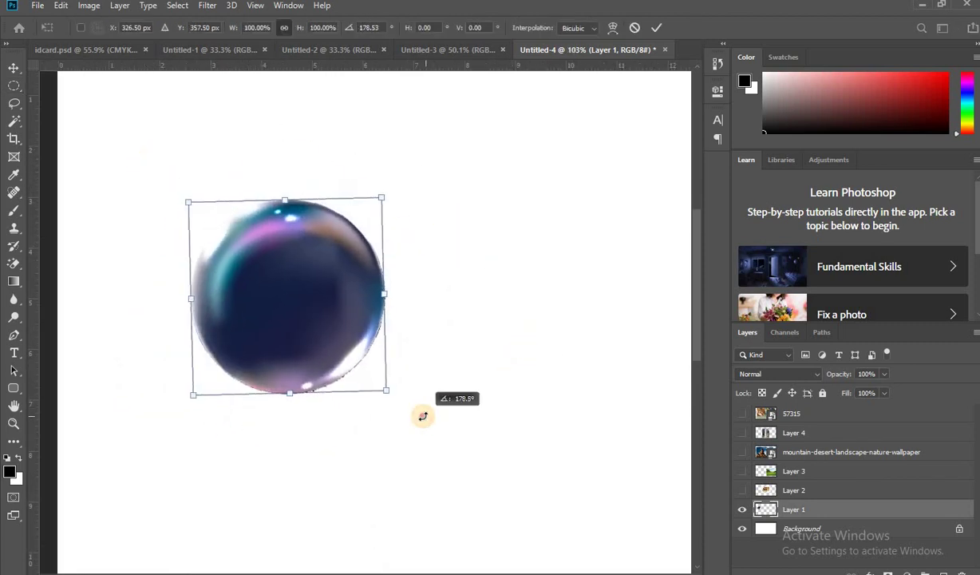
scroll(339, 339, "up", 1)
scroll(332, 330, "down", 2)
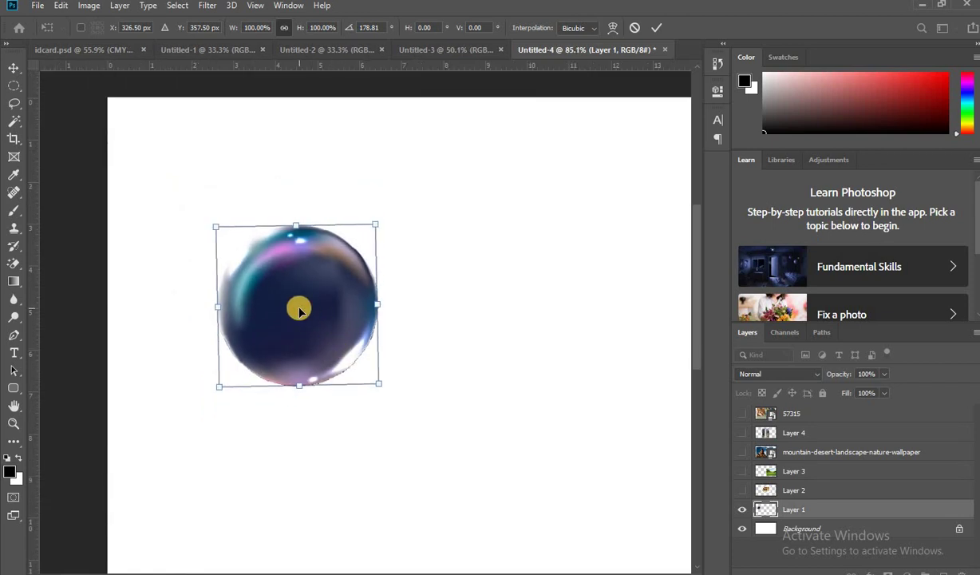
left_click(13, 67)
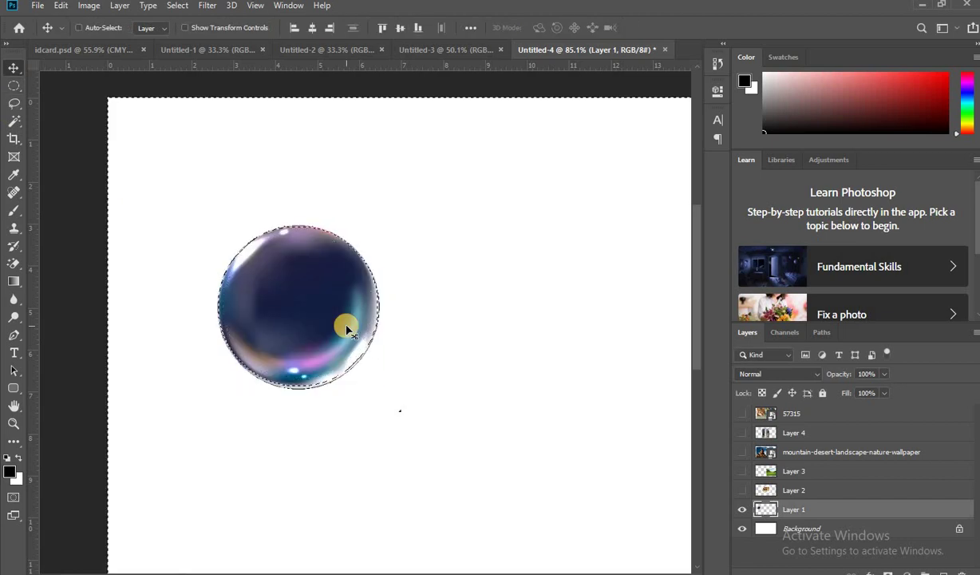
Undo twice to restore the bubble's dark square backdrop and deselect.
key("ctrl+z")
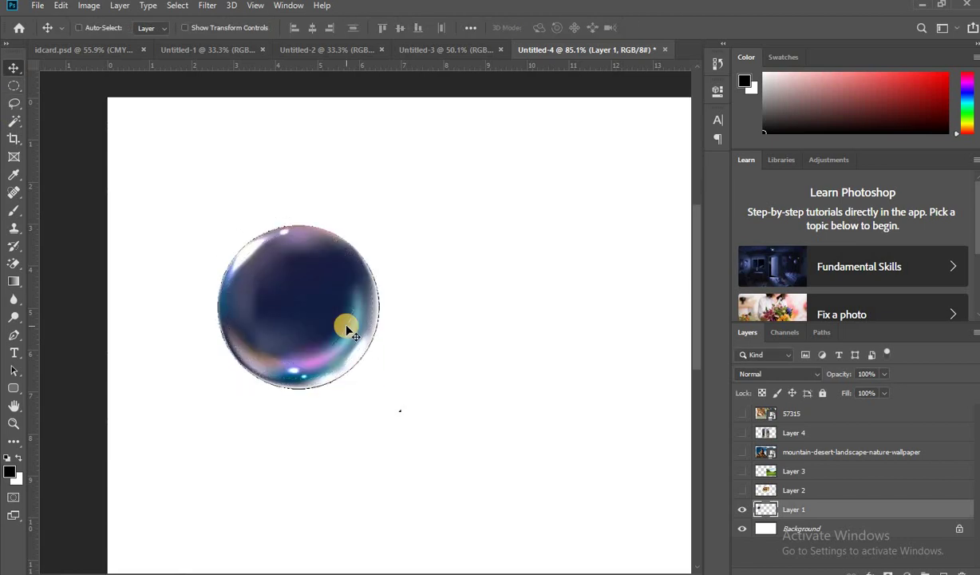
key("ctrl+z")
key("ctrl+d")
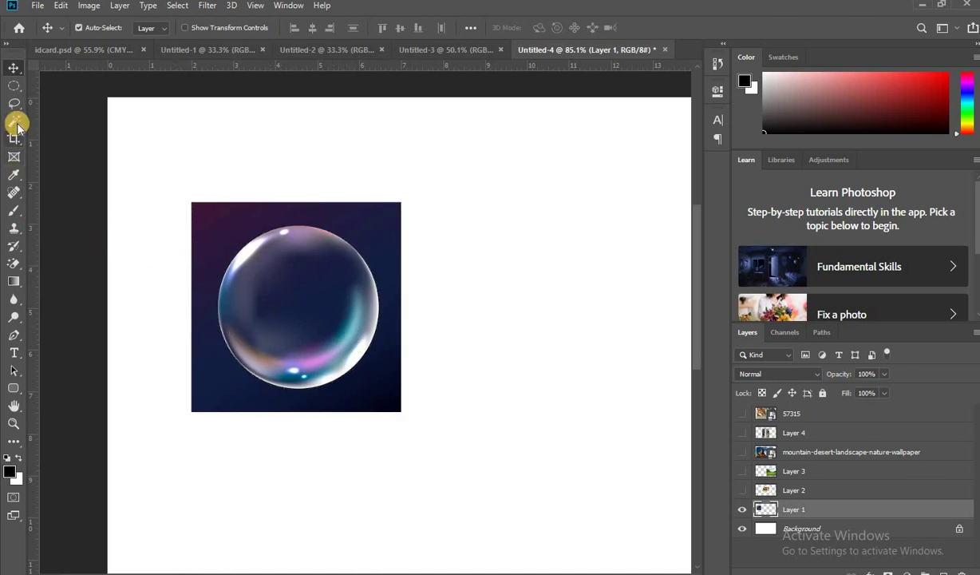
Draw an elliptical selection around the bubble and nudge it up to fit the rim.
left_click(13, 86)
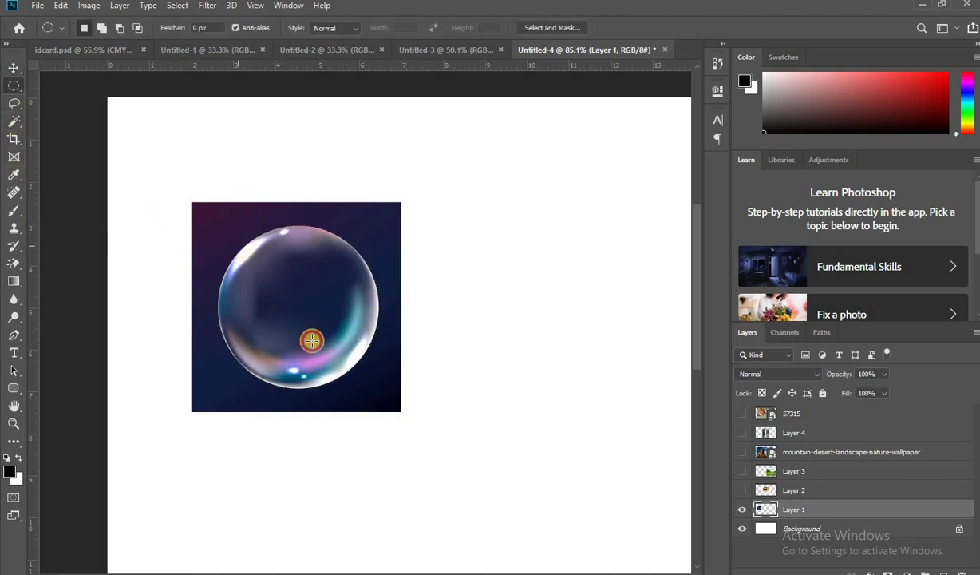
left_click_drag(311, 341, 401, 431)
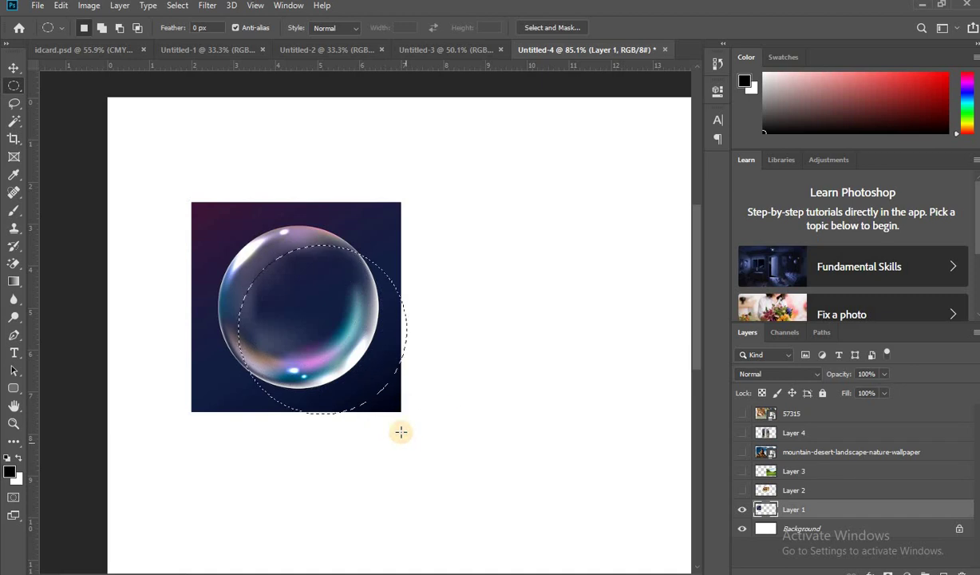
key("shift+Up")
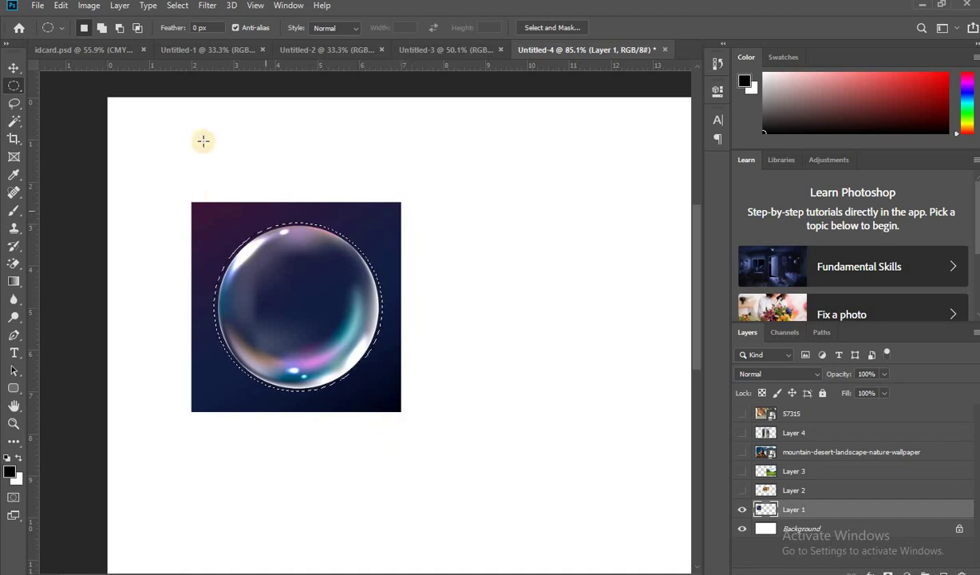
left_click(177, 6)
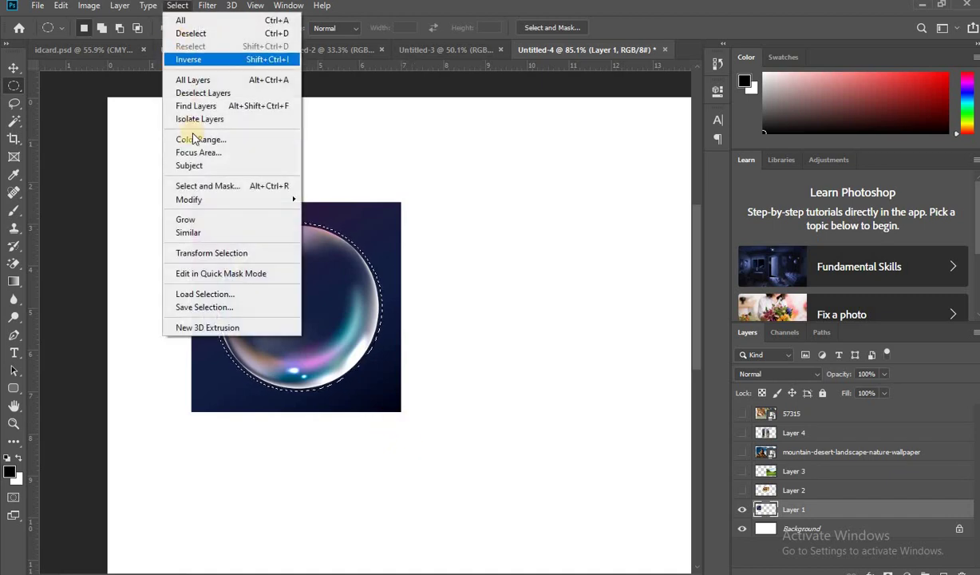
Contract the oval bubble selection by 5 pixels.
left_click(189, 199)
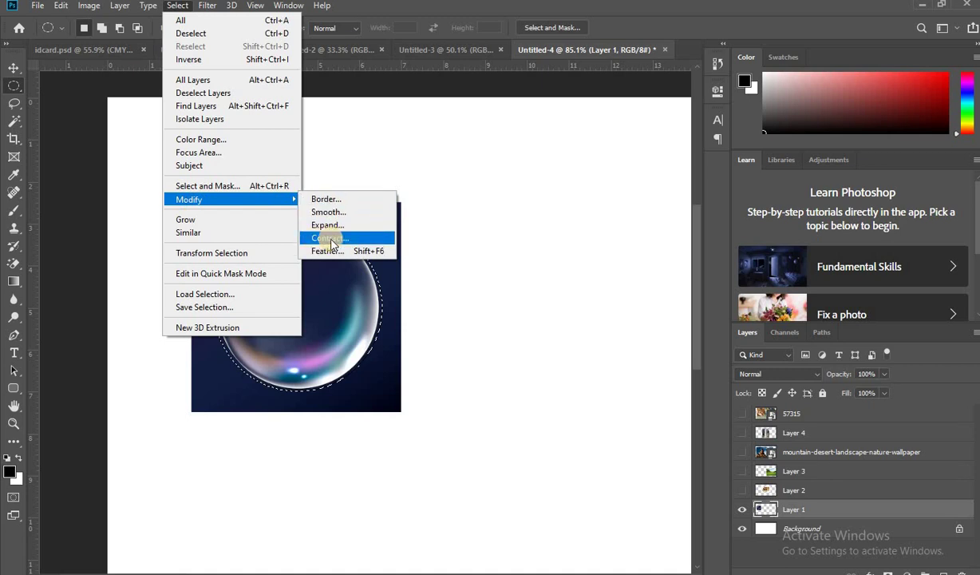
left_click(332, 239)
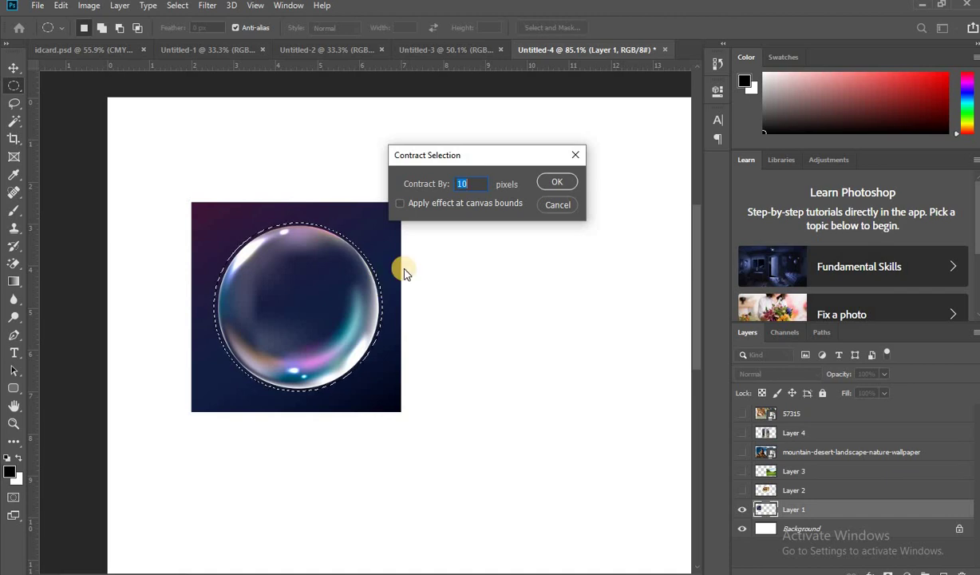
type("5")
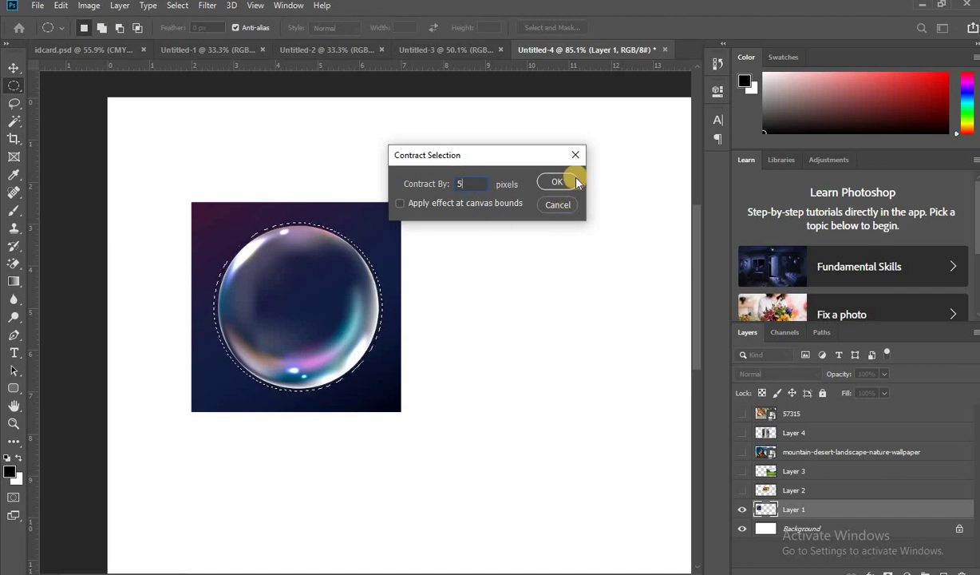
key("Return")
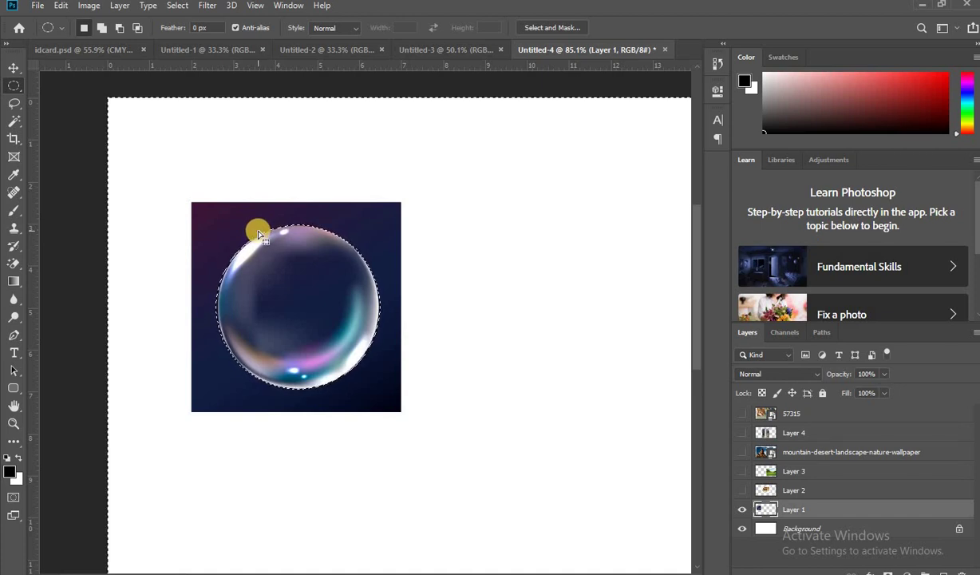
Invert the selection and delete the dark square, leaving the bubble on white.
key("ctrl+shift+i")
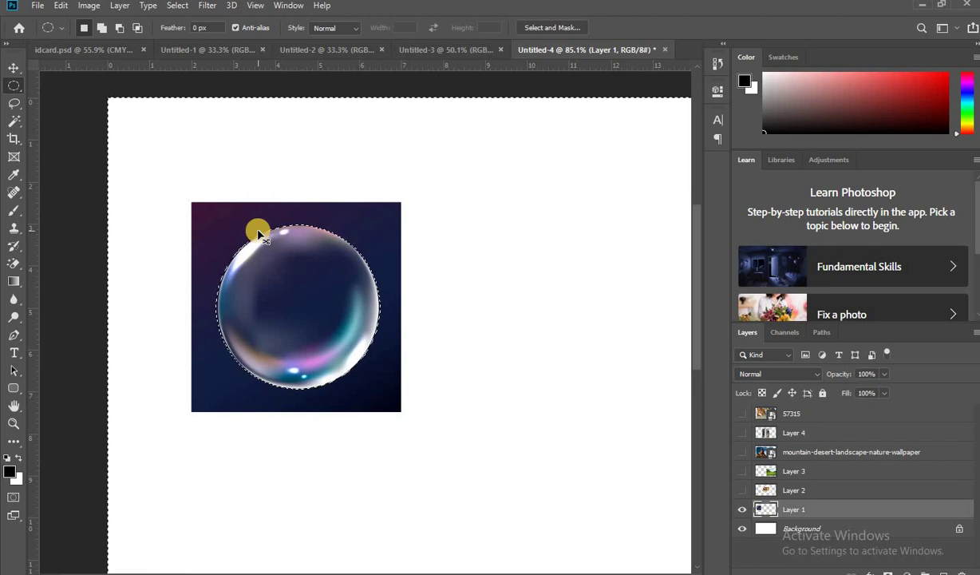
key("Delete")
key("ctrl+d")
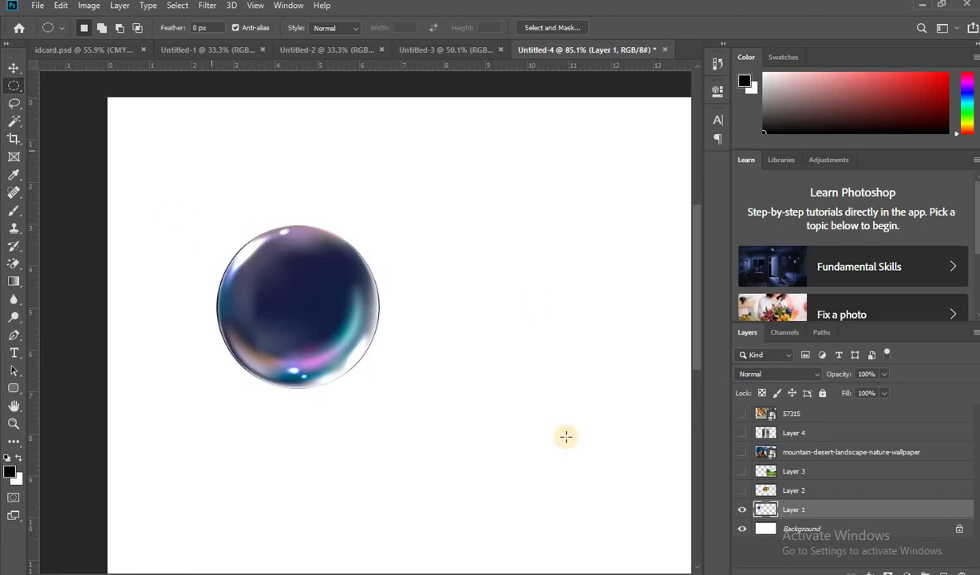
scroll(213, 303, "down", 2)
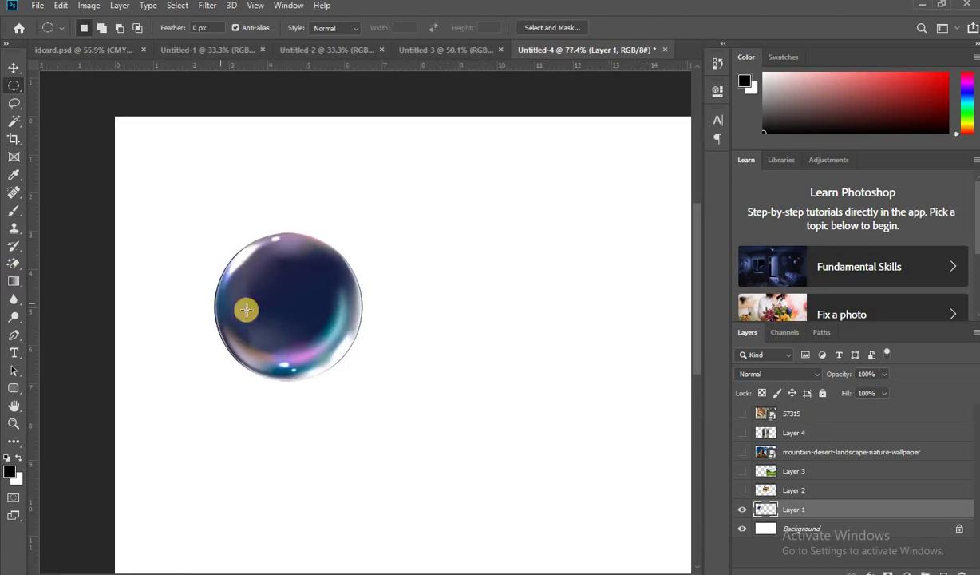
scroll(245, 308, "down", 1)
Centre the bubble on the canvas and scale it up to about 285%.
scroll(252, 299, "down", 1)
left_click(13, 68)
left_click_drag(168, 270, 357, 316)
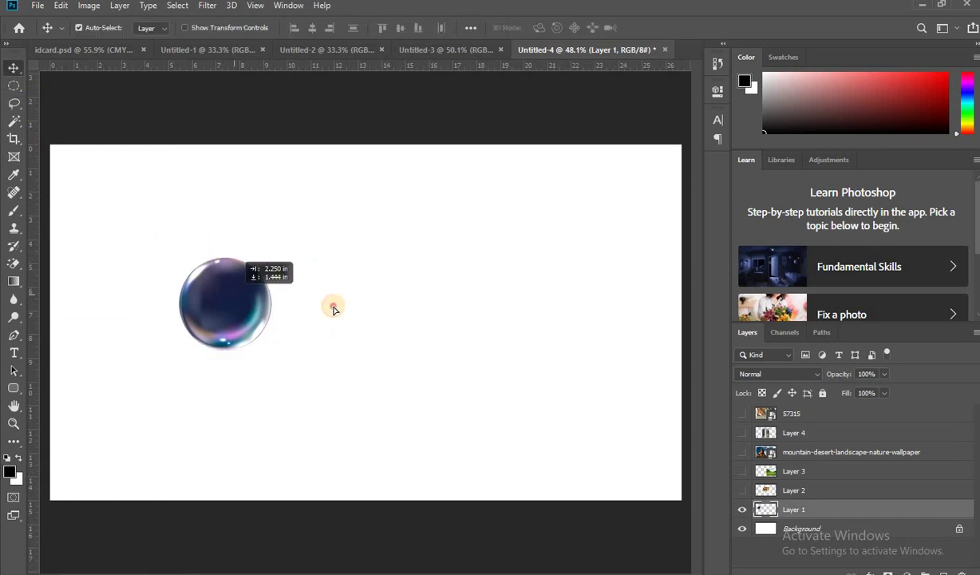
key("ctrl+t")
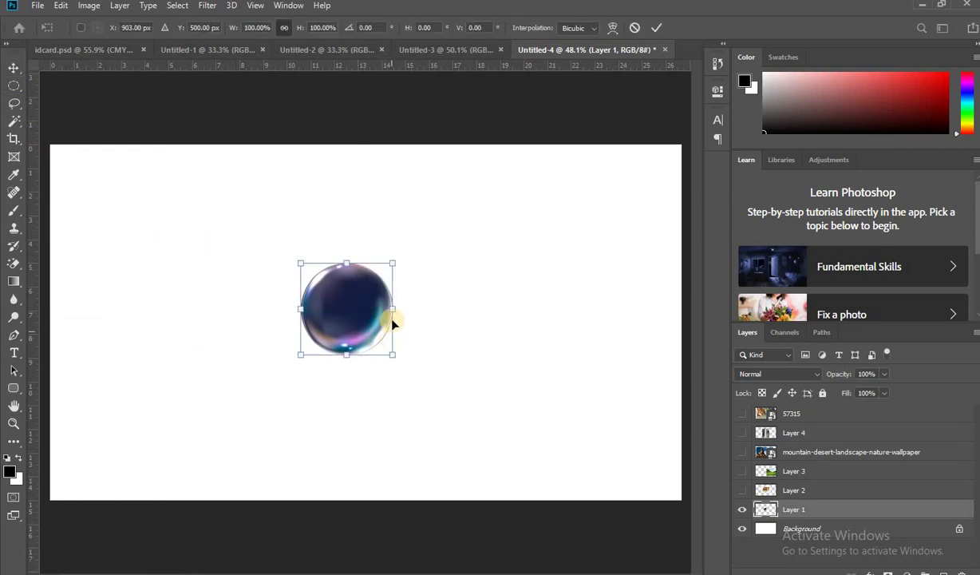
left_click_drag(435, 319, 590, 327)
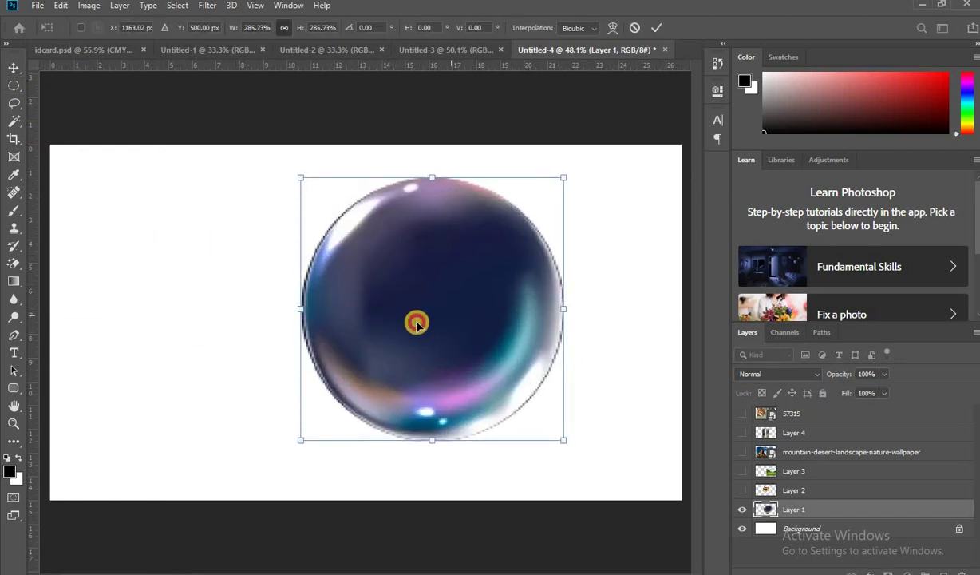
mouse_move(415, 322)
left_mouse_down()
mouse_move(377, 288)
mouse_move(372, 304)
left_mouse_up()
key("Return")
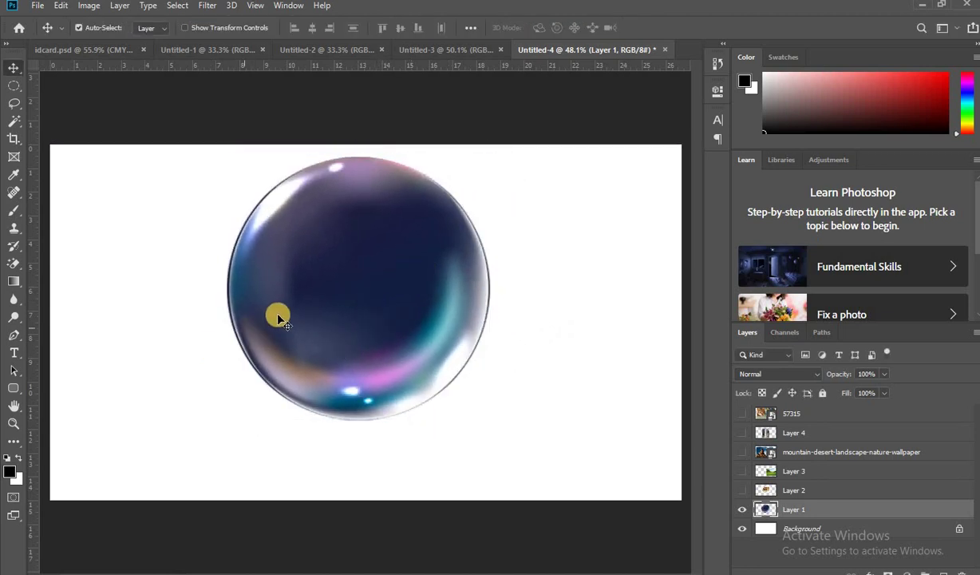
scroll(184, 285, "down", 3)
scroll(215, 292, "up", 1)
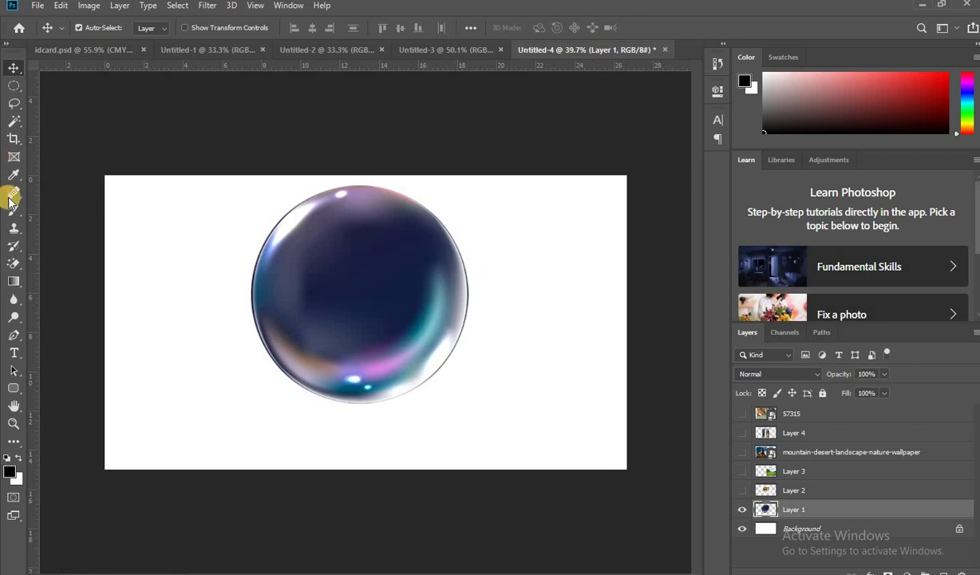
Softly erase the bubble's lower half into white with a large soft eraser.
left_click(12, 271)
left_click(56, 252)
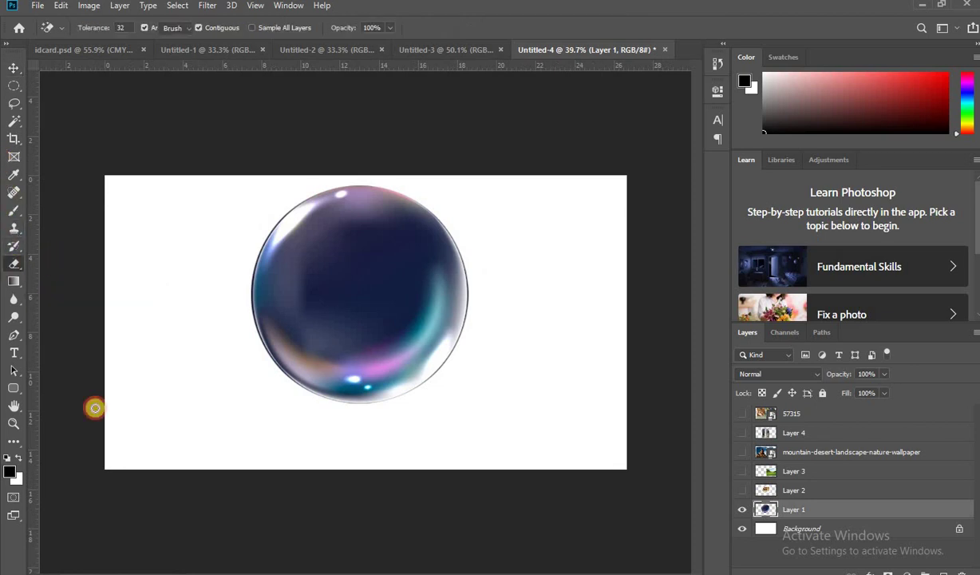
key("bracketright")
key("bracketright")
key("bracketright")
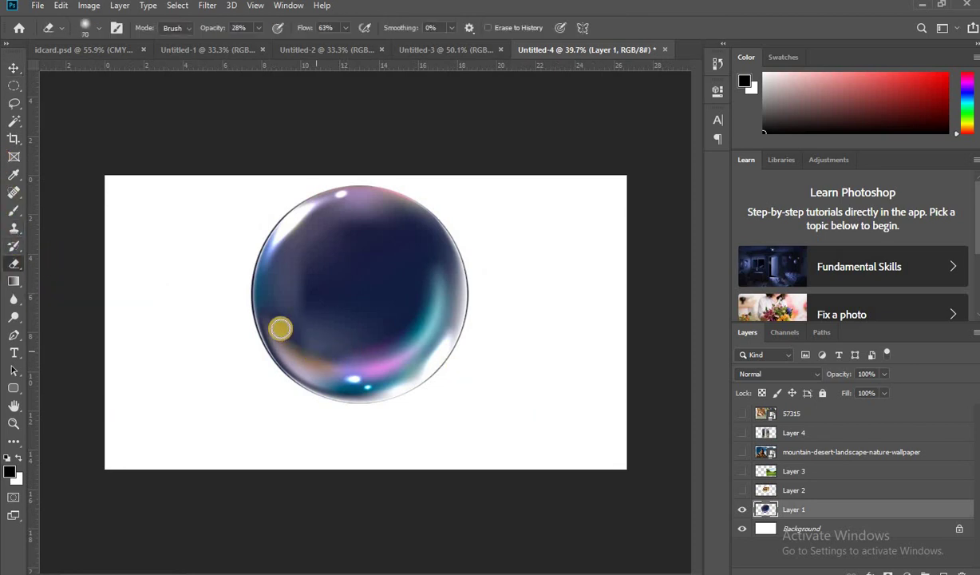
right_click(288, 327)
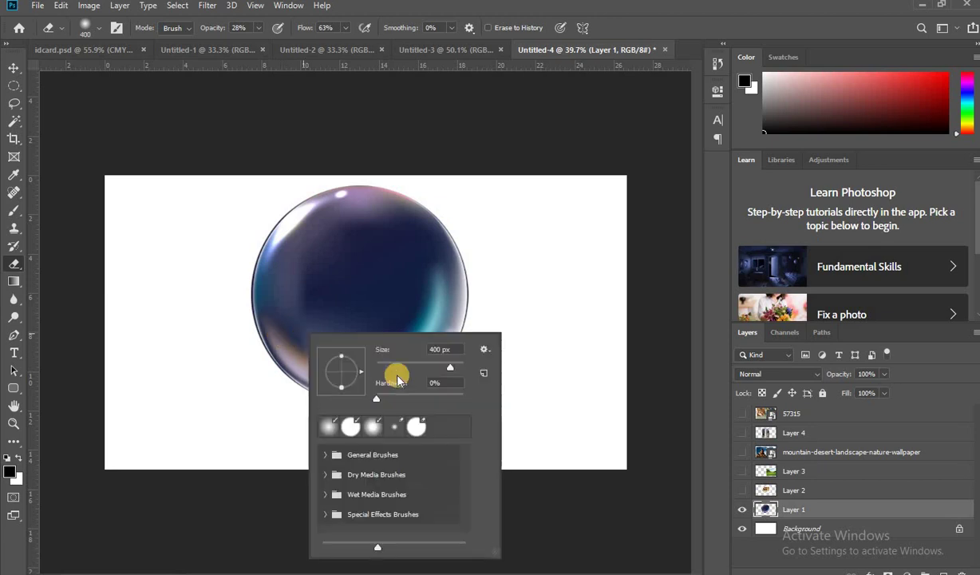
mouse_move(273, 354)
left_mouse_down()
mouse_move(488, 367)
mouse_move(458, 349)
mouse_move(507, 337)
mouse_move(383, 361)
mouse_move(567, 375)
mouse_move(138, 372)
mouse_move(199, 411)
mouse_move(477, 374)
mouse_move(484, 389)
mouse_move(558, 354)
mouse_move(129, 372)
mouse_move(468, 356)
mouse_move(420, 343)
mouse_move(4, 357)
mouse_move(520, 343)
mouse_move(423, 368)
left_mouse_up()
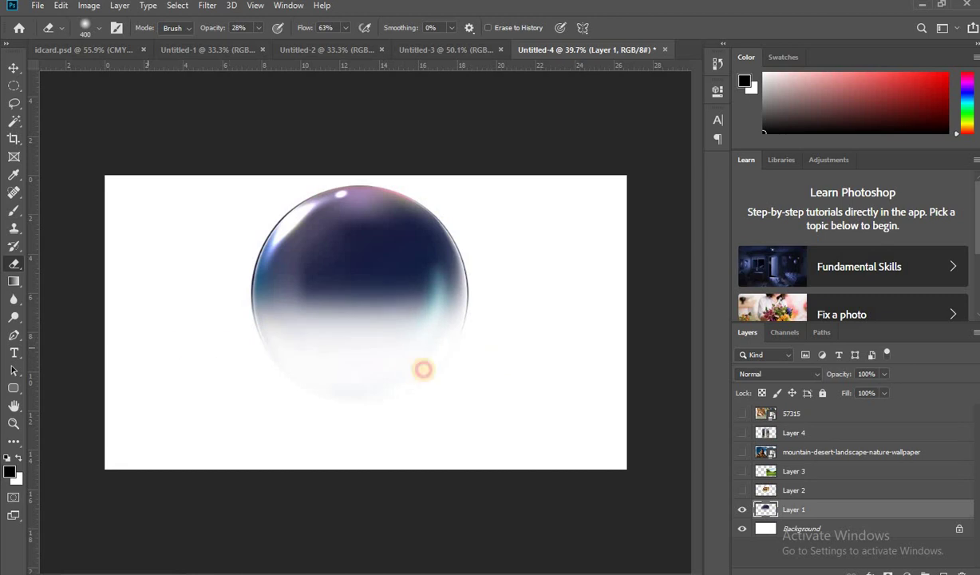
left_click_drag(573, 340, 96, 362)
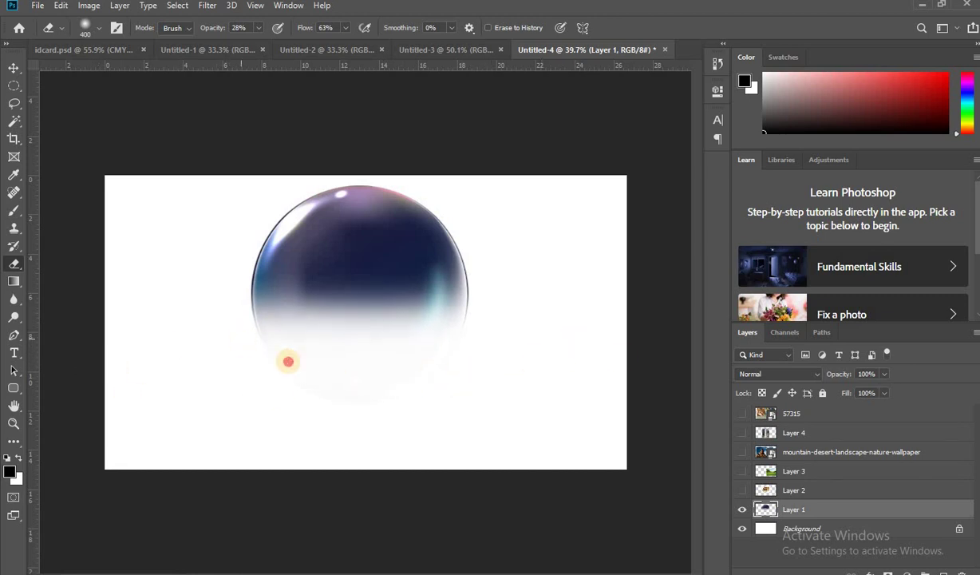
Lower the bubble layer's opacity to 55%, keeping Normal blend mode.
left_click(779, 374)
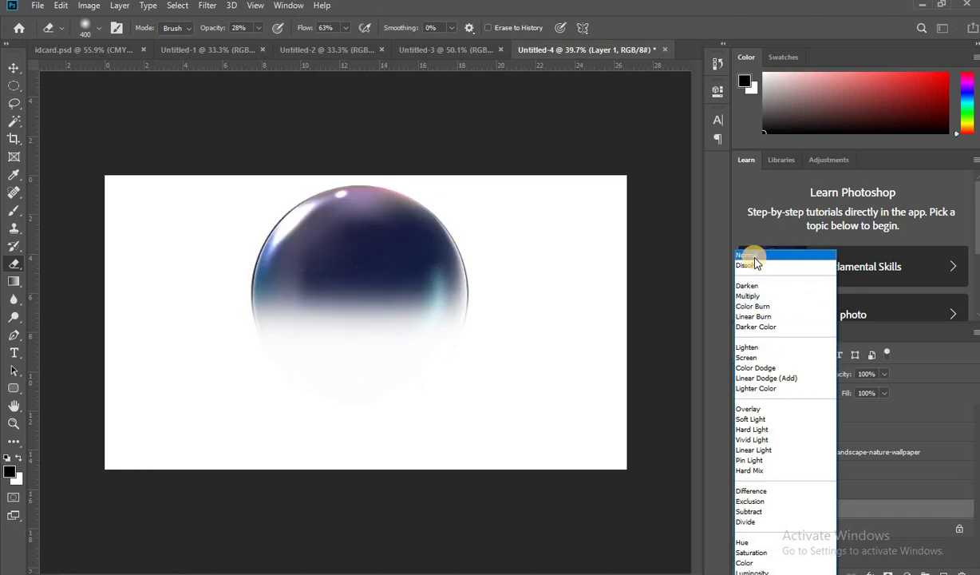
left_click(885, 364)
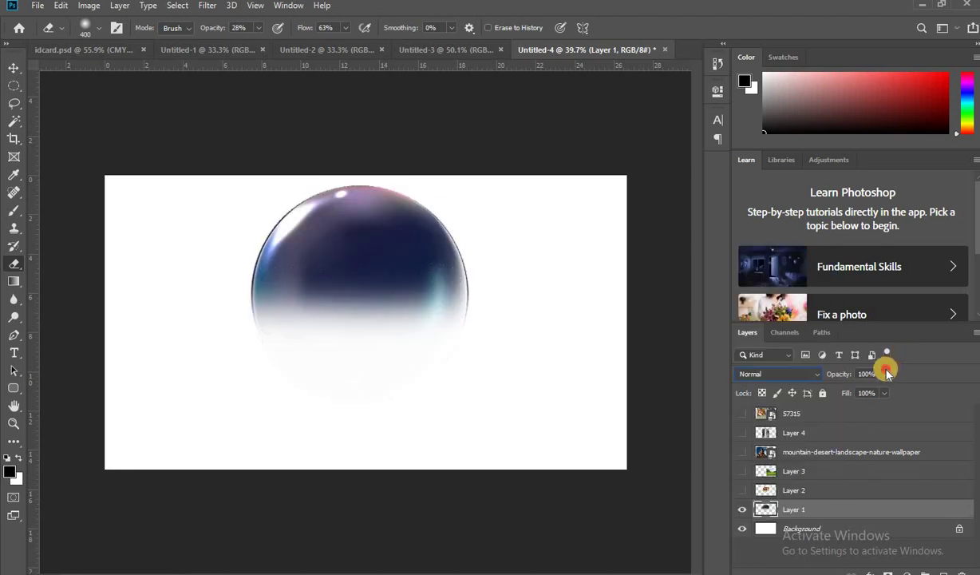
left_click_drag(866, 393, 863, 394)
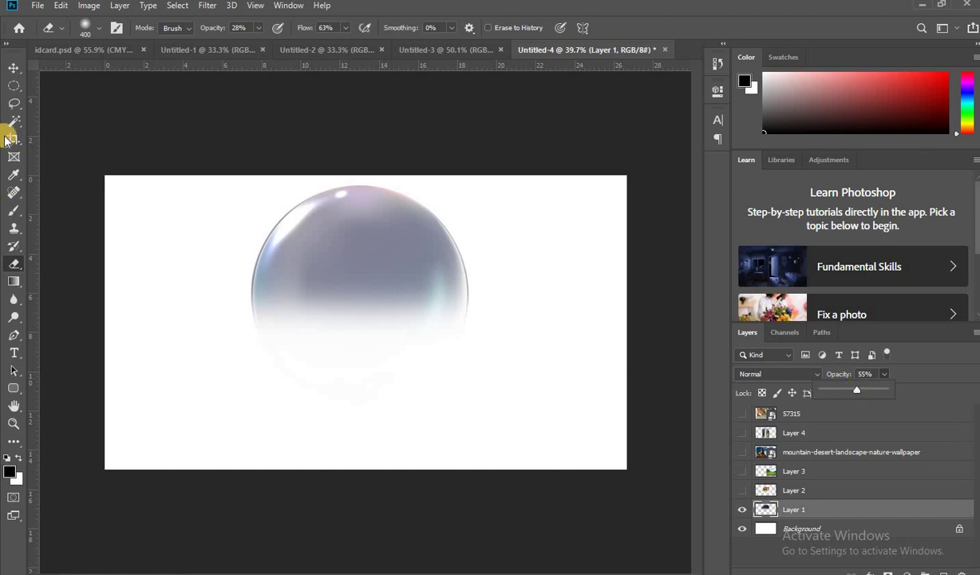
left_click(14, 67)
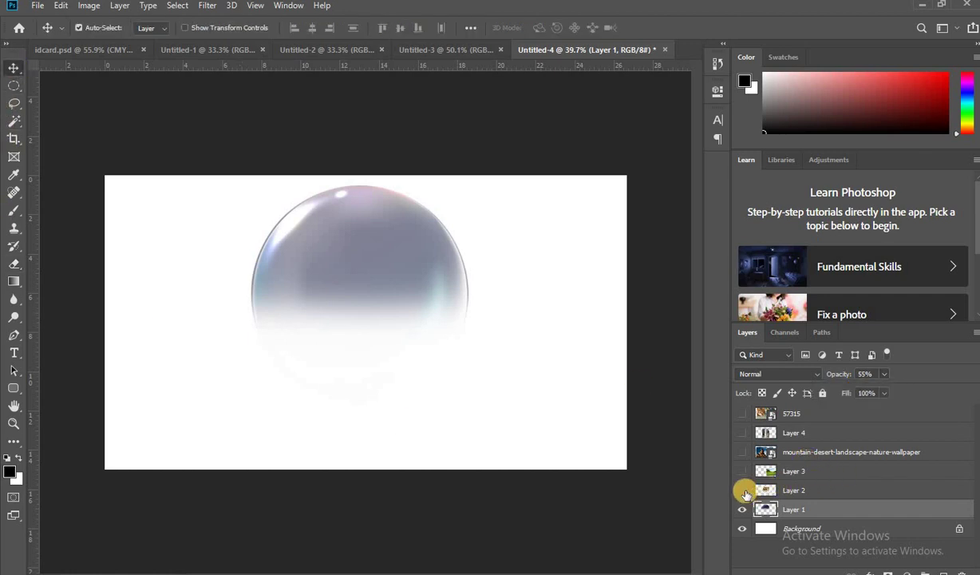
Show the house layer and erase its white background with the Magic Eraser.
left_click(742, 490)
mouse_move(406, 279)
left_mouse_down()
mouse_move(300, 345)
mouse_move(340, 361)
left_mouse_up()
key("ctrl+0")
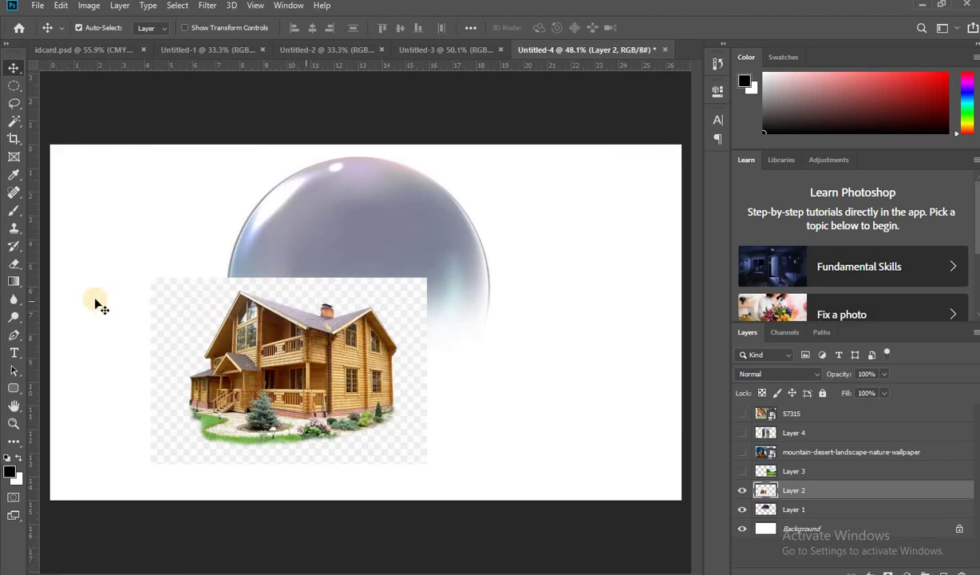
left_click(17, 263)
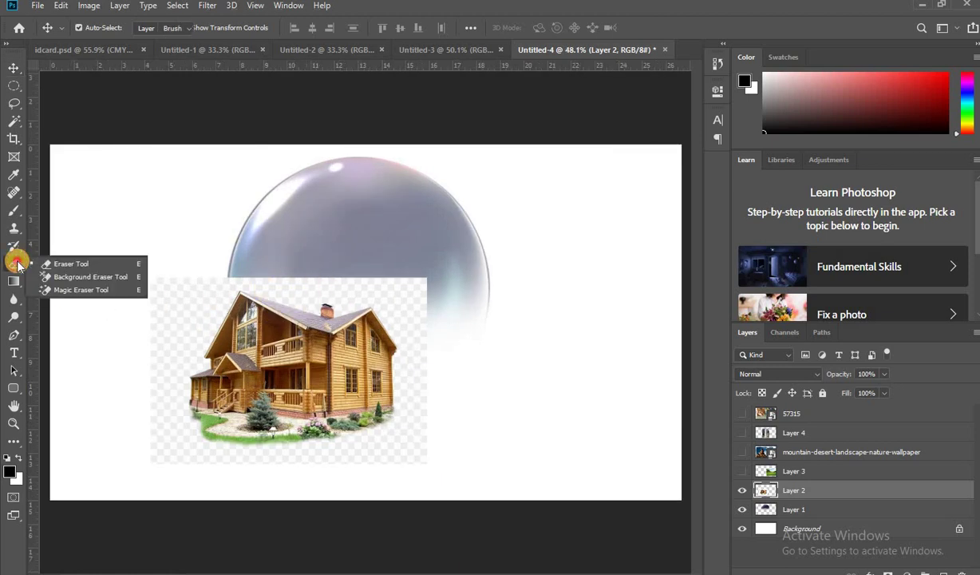
left_click(73, 289)
left_click(223, 293)
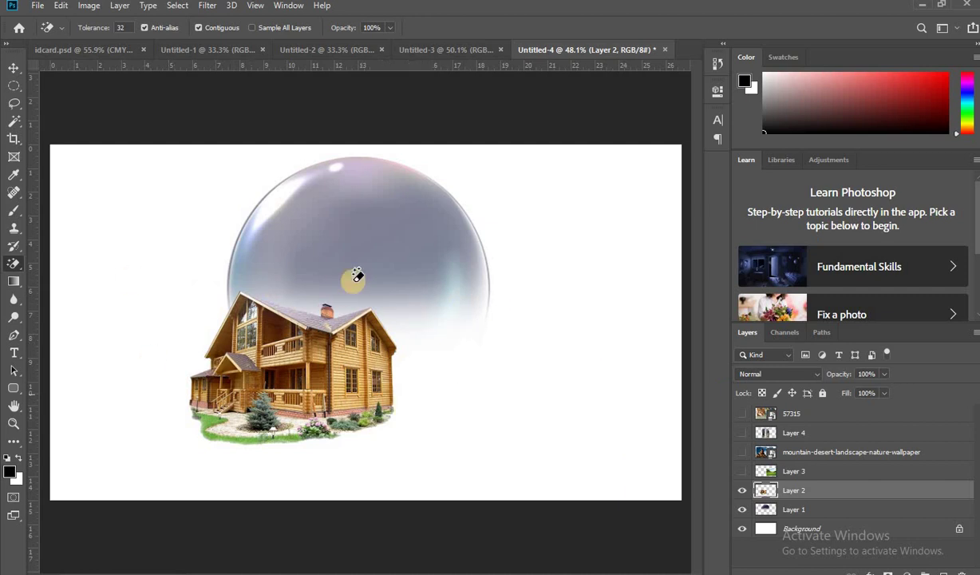
Shrink the house to about 65% in the bubble's centre, below the bubble layer.
key("ctrl+t")
left_click_drag(187, 285, 263, 343)
left_click_drag(325, 370, 361, 274)
left_click(630, 344)
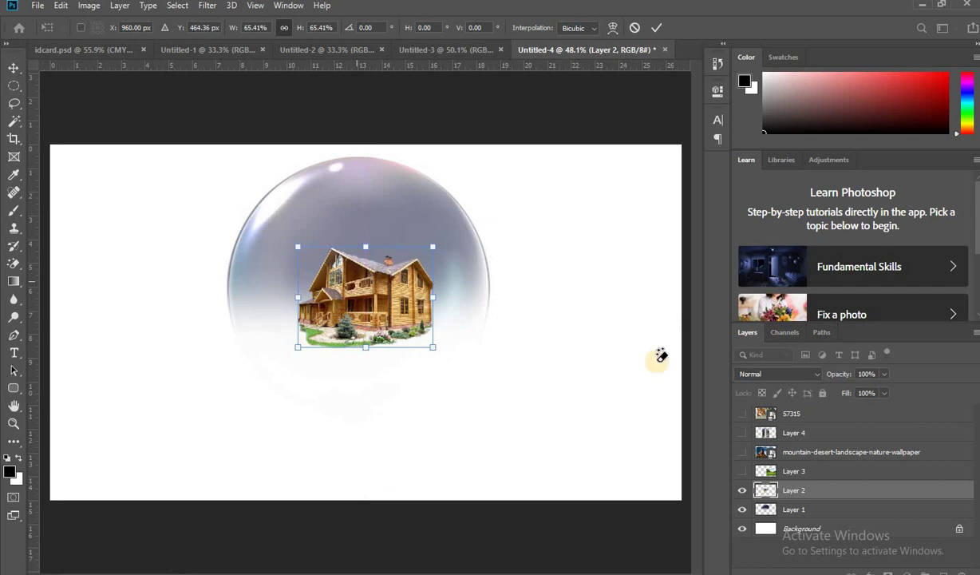
left_click_drag(807, 508, 806, 514)
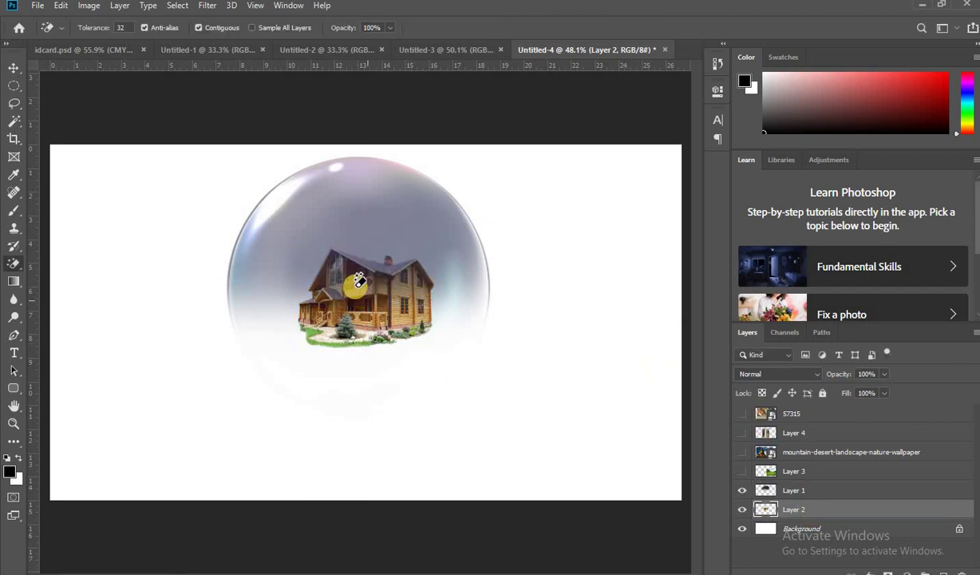
left_click(16, 68)
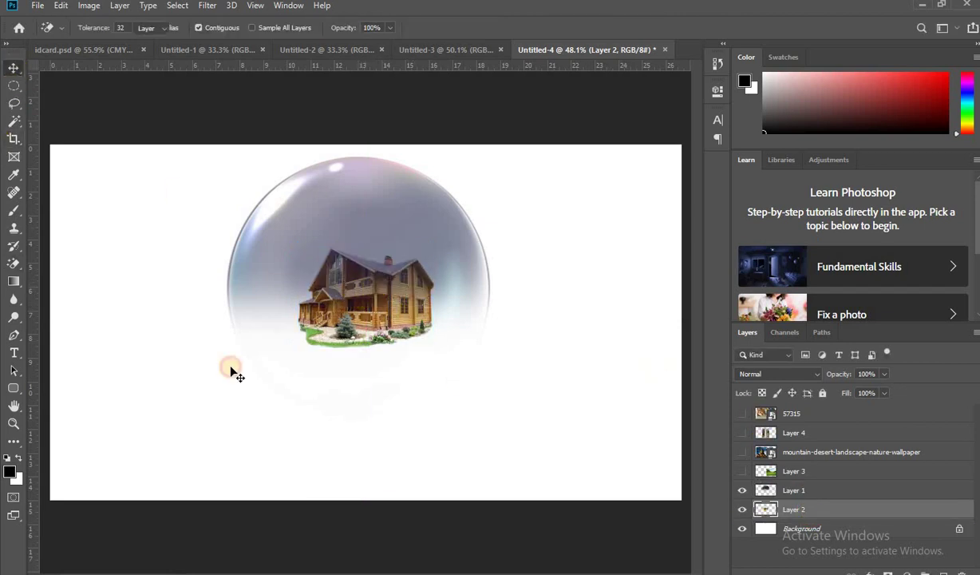
left_click(795, 413)
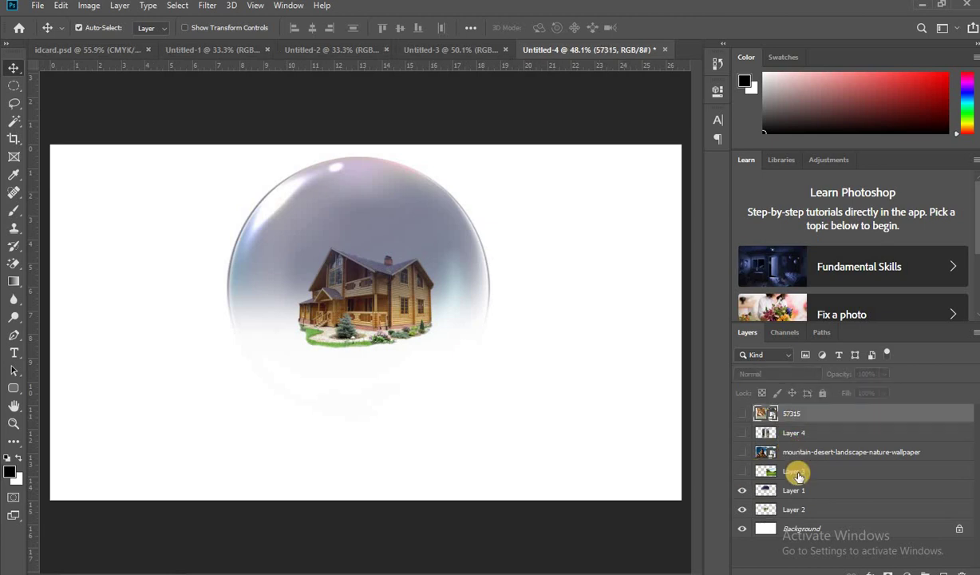
Select the grass photo layer and move it over the bubble's lower half.
left_click(794, 471)
left_click(743, 471)
left_click_drag(414, 394, 570, 361)
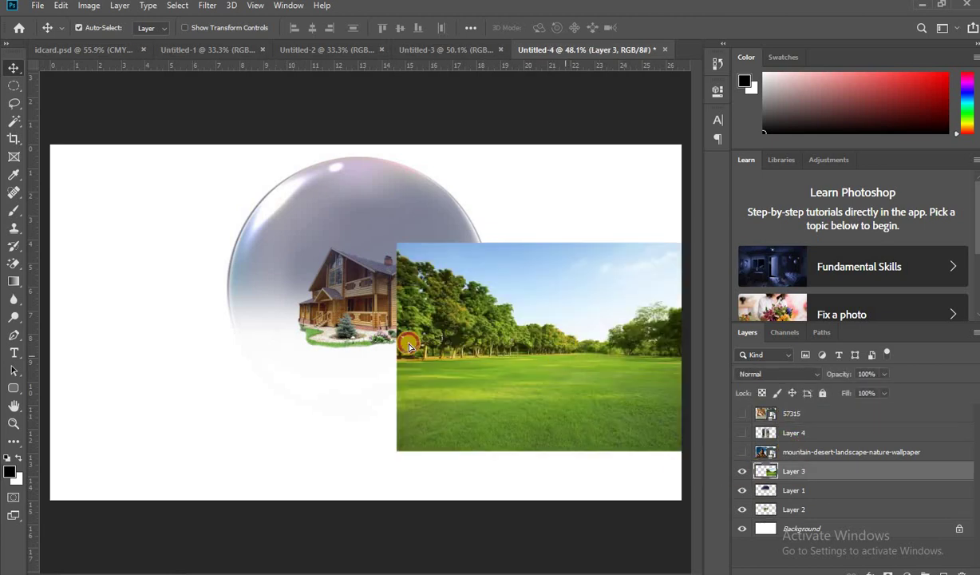
left_click_drag(409, 346, 230, 332)
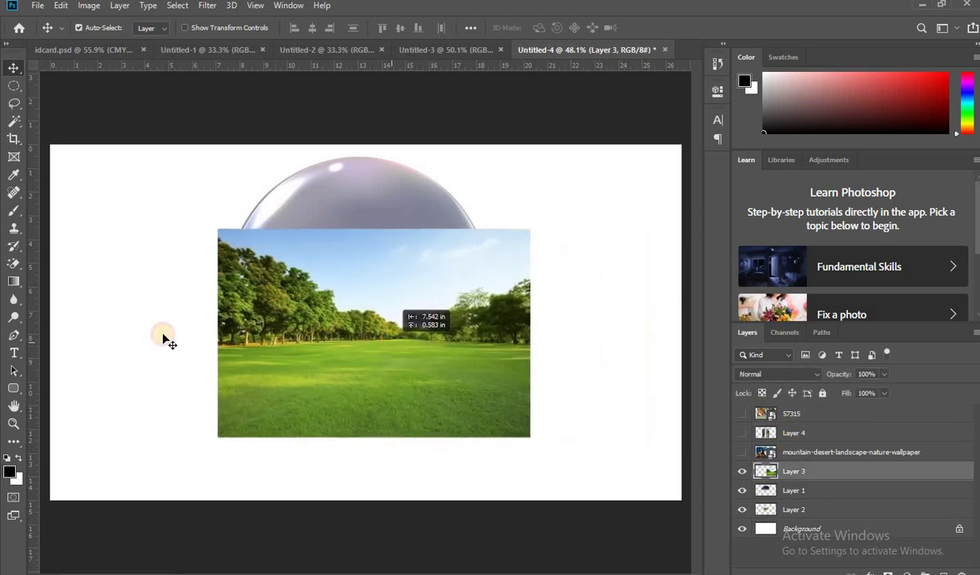
Draw a first oval selection on the grass, then discard it.
left_click(15, 85)
left_click(79, 92)
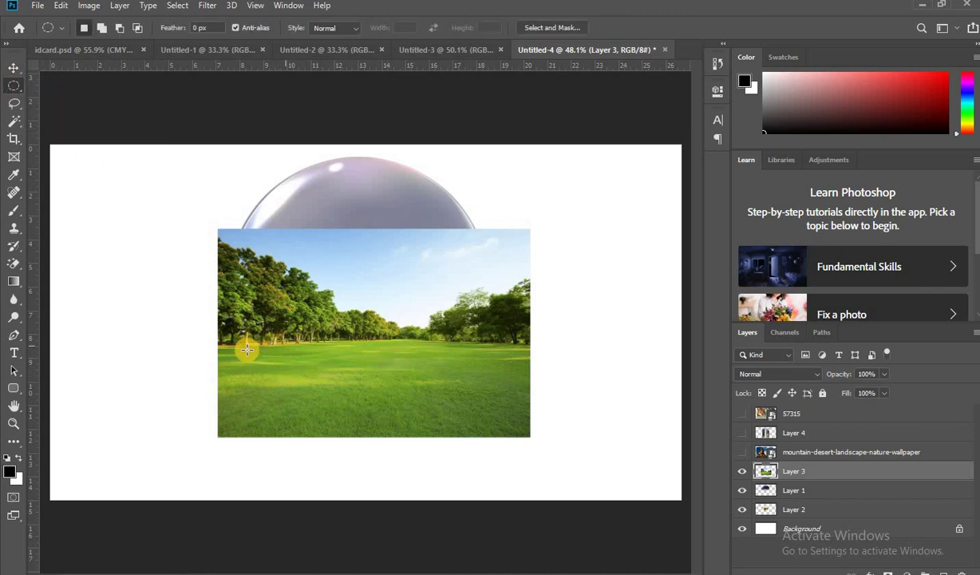
left_click_drag(247, 348, 512, 412)
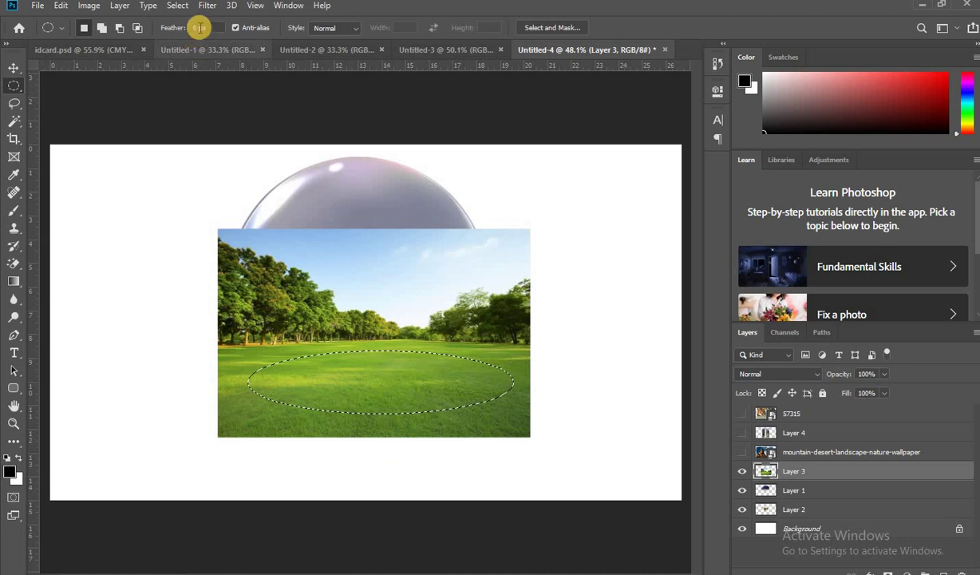
left_click(182, 30)
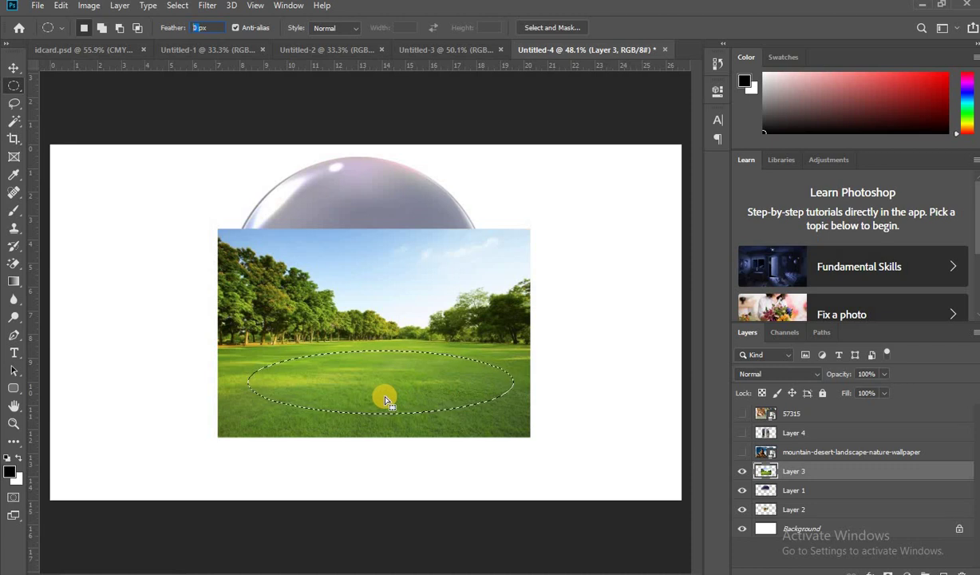
key("v")
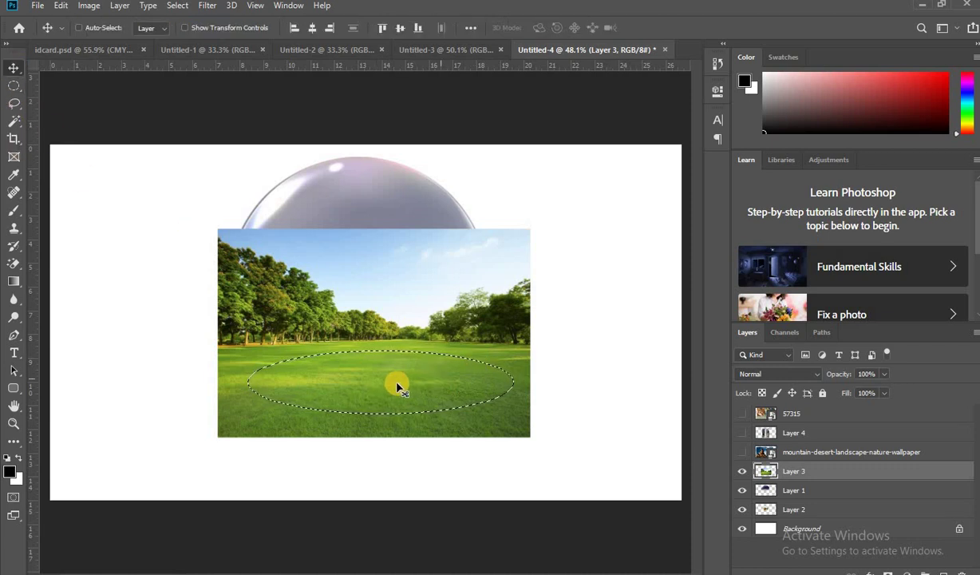
key("ctrl+d")
Redraw the grass oval with a 2px feather and delete everything outside it.
left_click(13, 86)
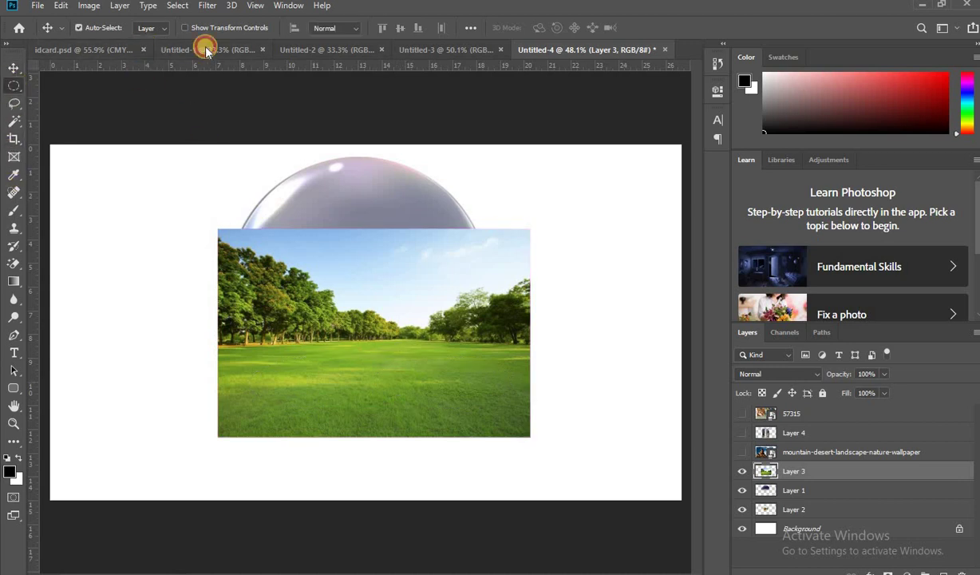
type("2px")
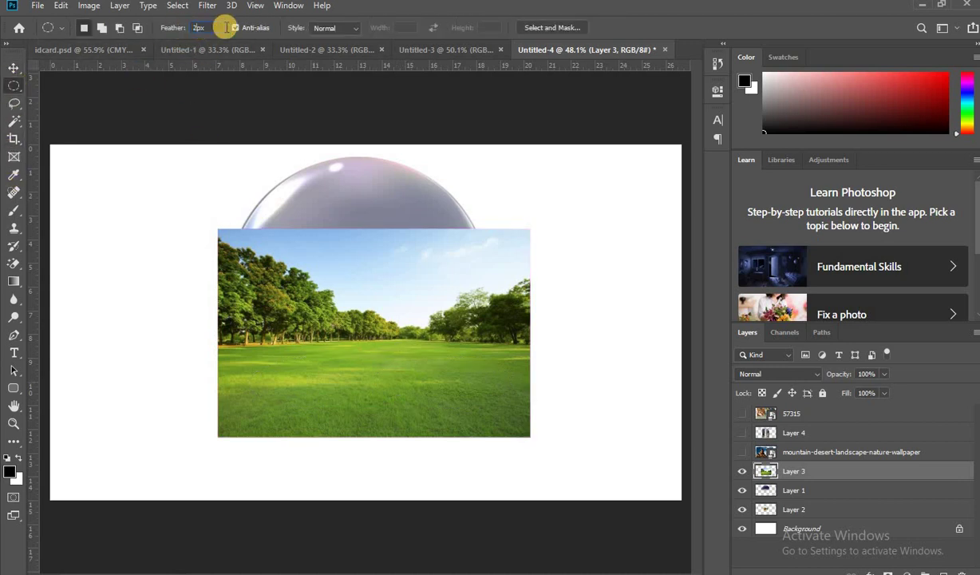
left_click_drag(276, 353, 492, 420)
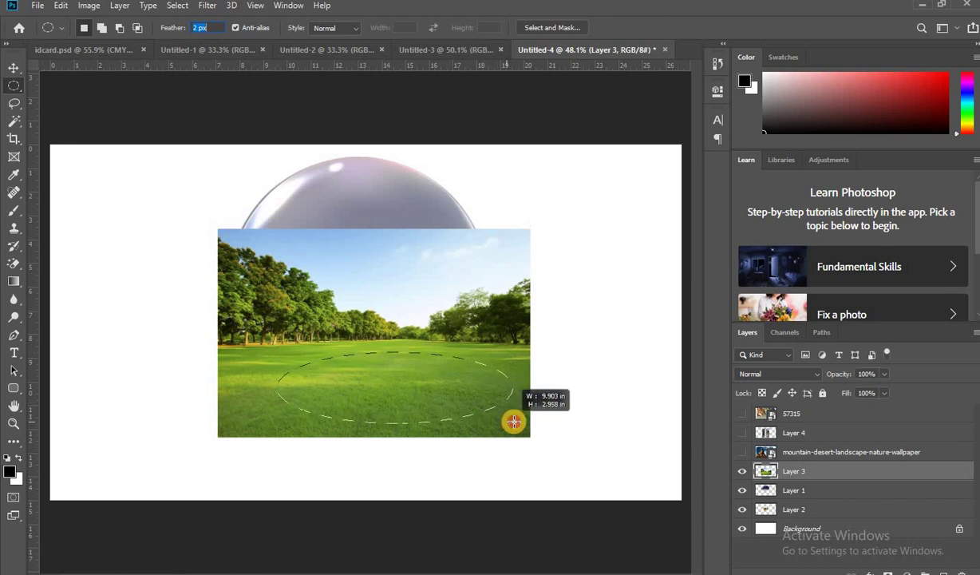
left_click_drag(492, 420, 515, 419)
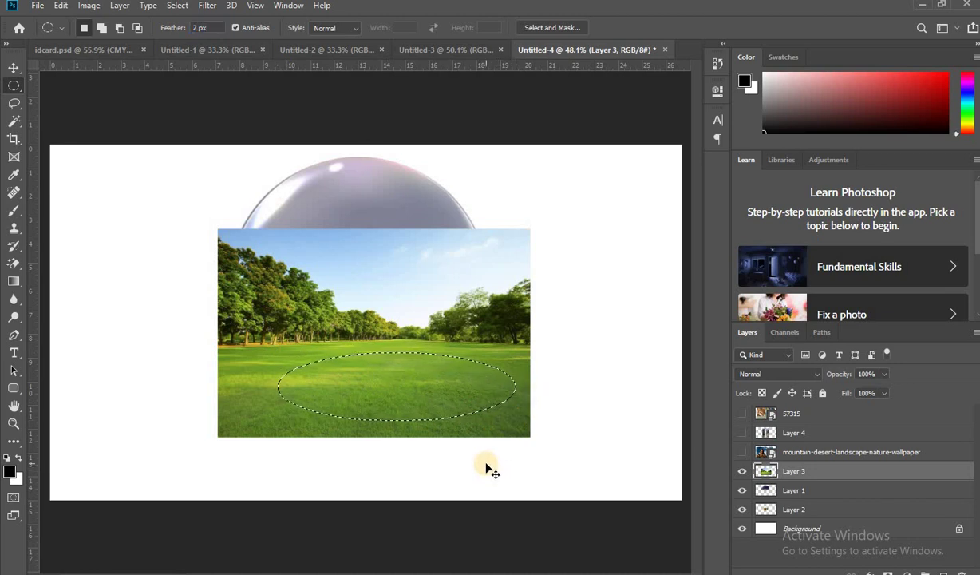
key("ctrl+shift+i")
key("Delete")
key("ctrl+d")
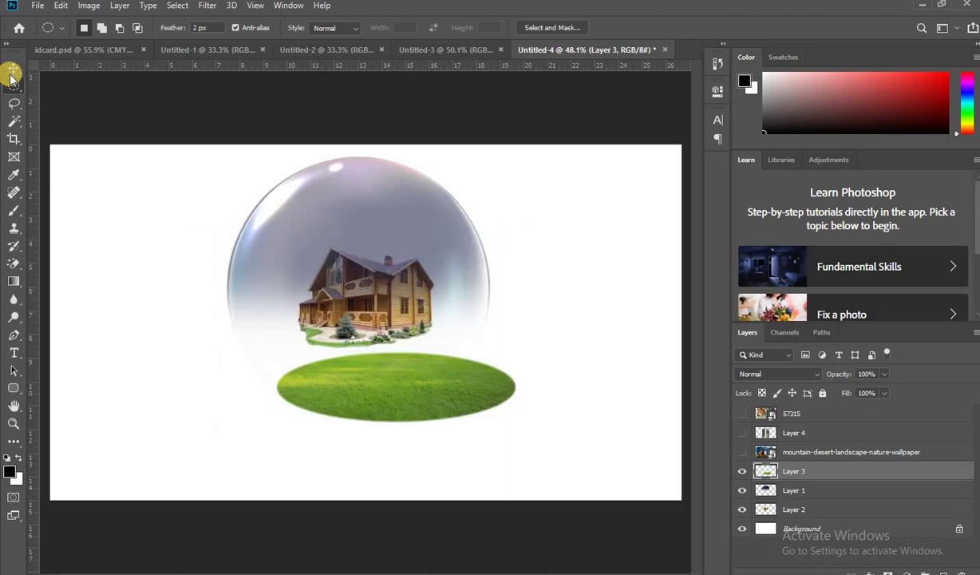
Move the grass oval up into the bubble and widen it to the right.
left_click(14, 69)
mouse_move(433, 395)
left_mouse_down()
mouse_move(382, 344)
mouse_move(391, 344)
left_mouse_up()
key("ctrl+t")
left_click_drag(474, 331, 482, 332)
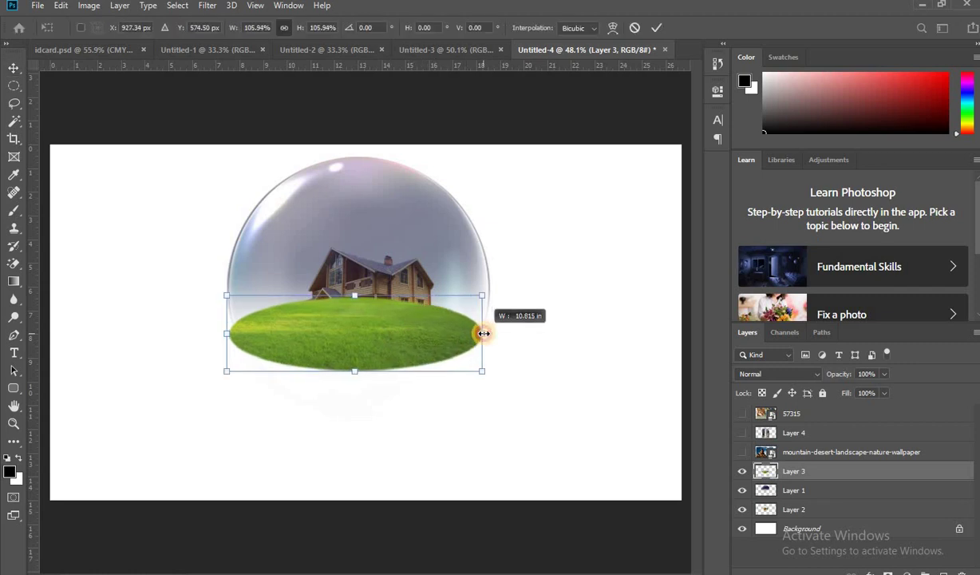
left_click(835, 474)
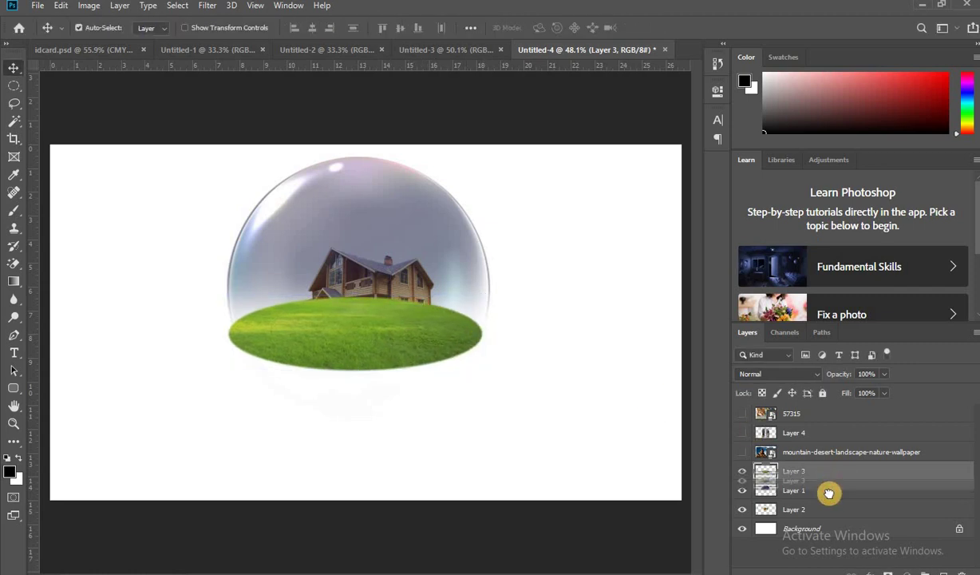
Stack the grass beneath the bubble layer, nudge it into place, and keep bubble opacity 55%.
left_click_drag(836, 474, 827, 498)
left_click_drag(325, 359, 331, 348)
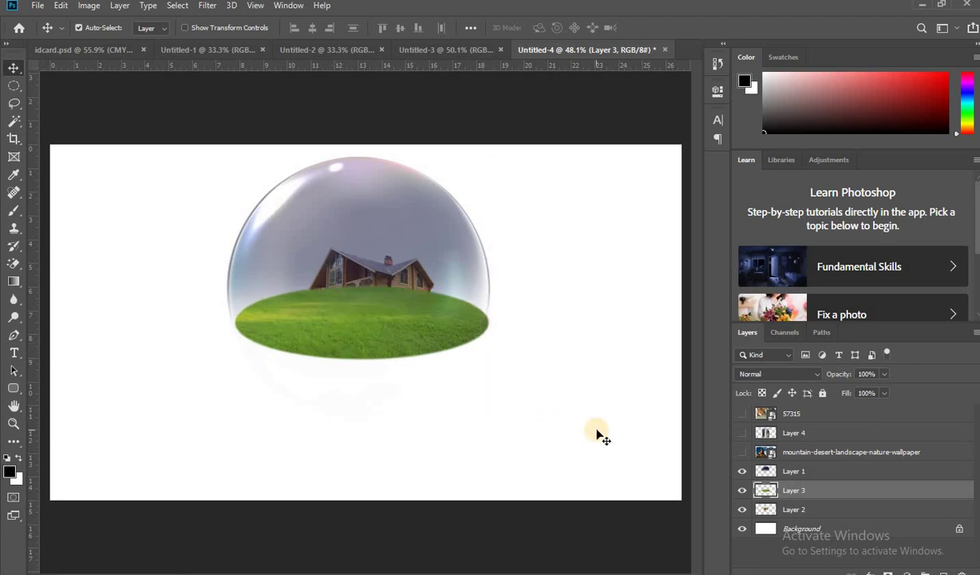
key("Left")
key("Left")
key("Left")
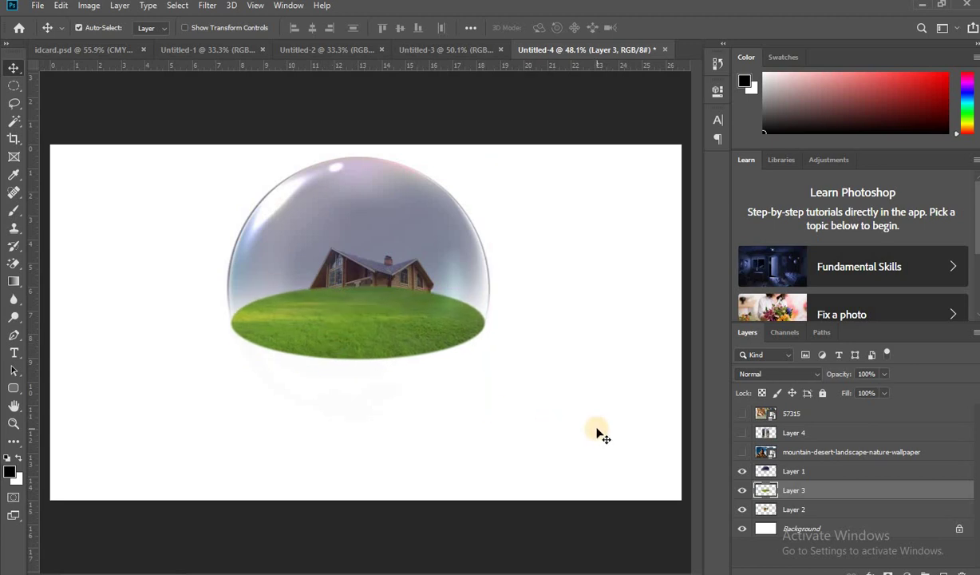
left_click(378, 265)
key("5")
key("5")
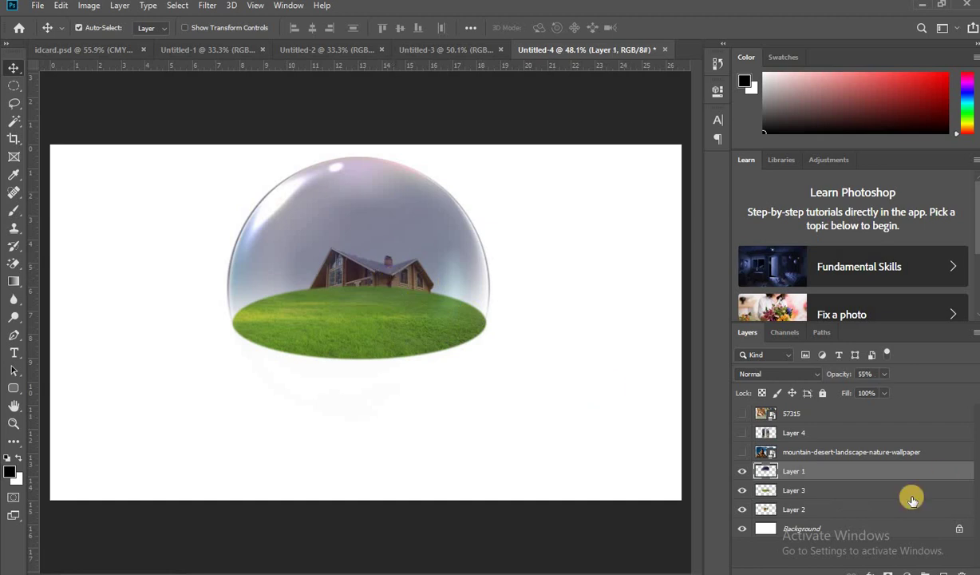
left_click(804, 506)
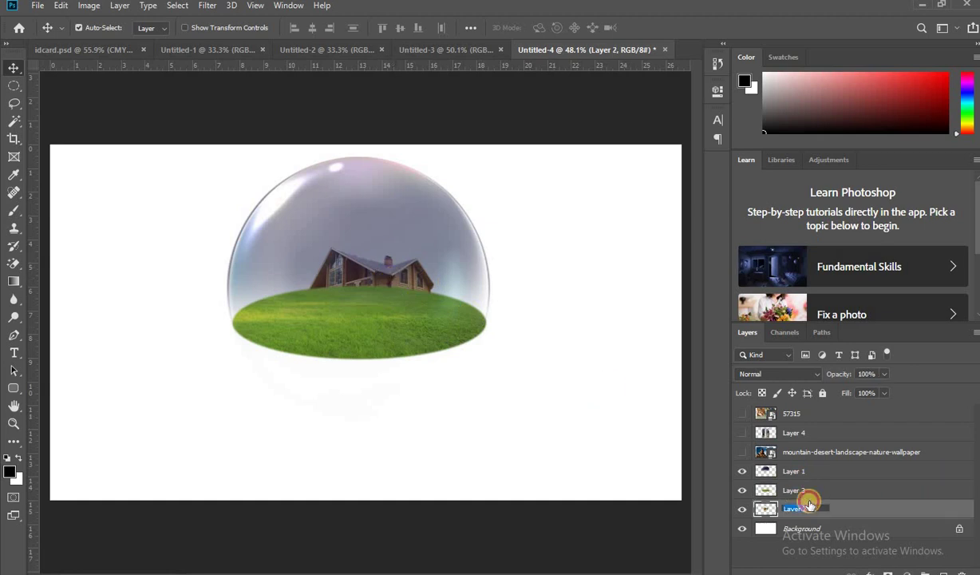
Bring the house above the grass, scale it to about 56%, and set it on the lawn.
left_click_drag(810, 491, 809, 482)
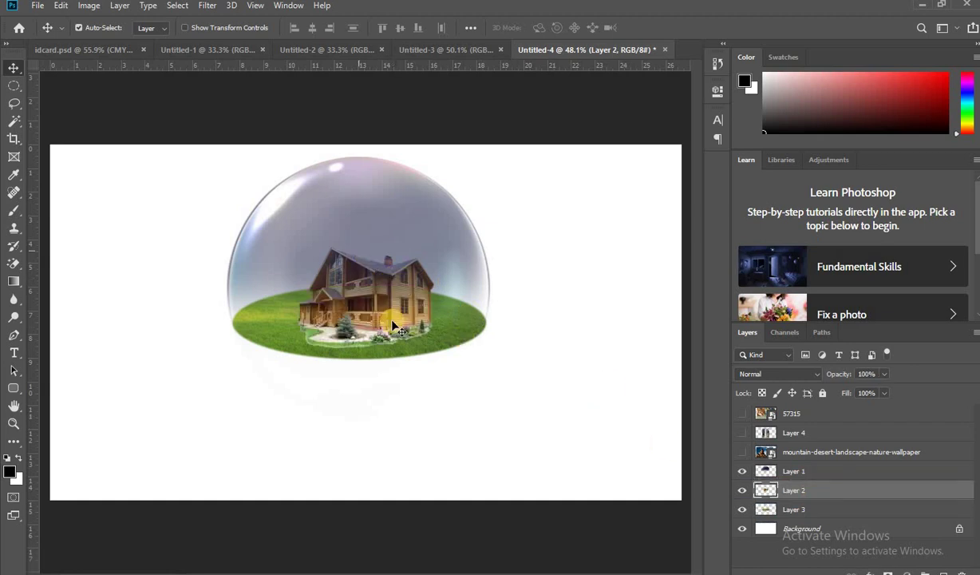
left_click(393, 323)
key("ctrl+t")
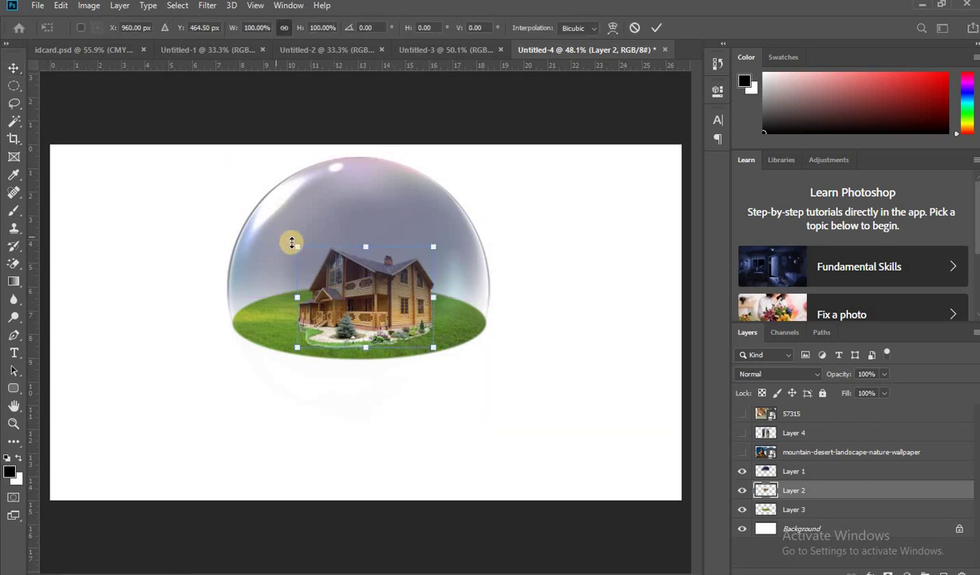
left_click_drag(297, 247, 355, 296)
left_click_drag(408, 331, 392, 293)
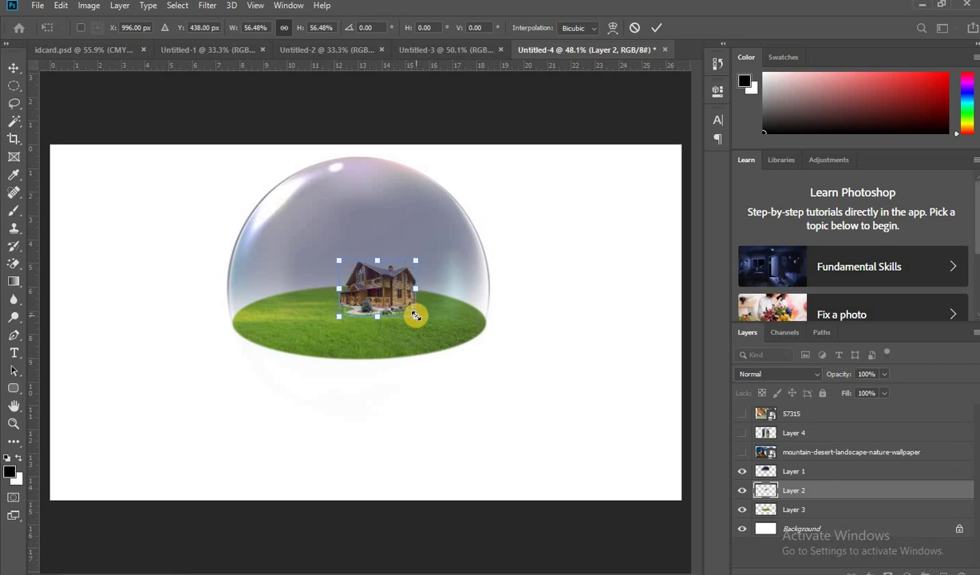
key("Return")
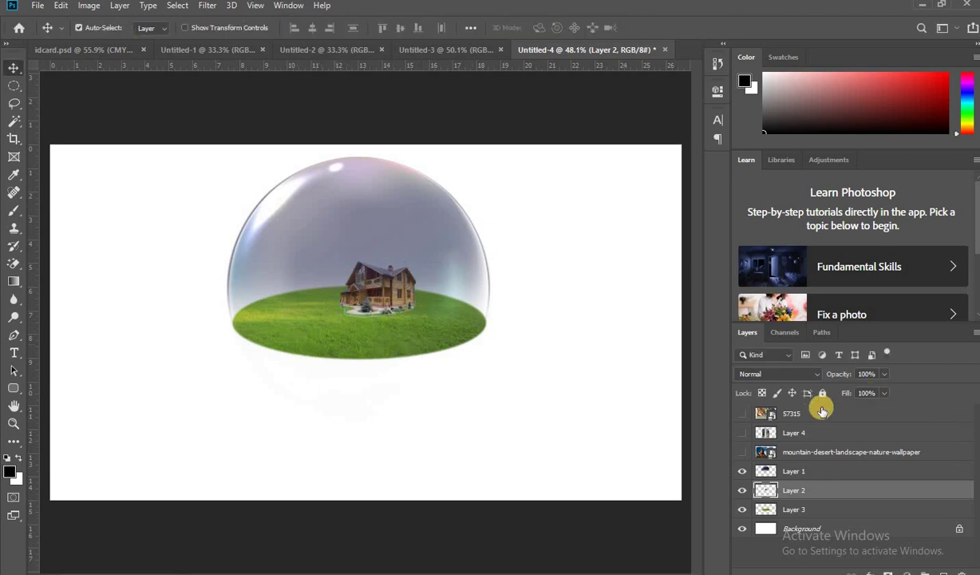
Show the mountain desert layer and rasterize it.
left_click(742, 452)
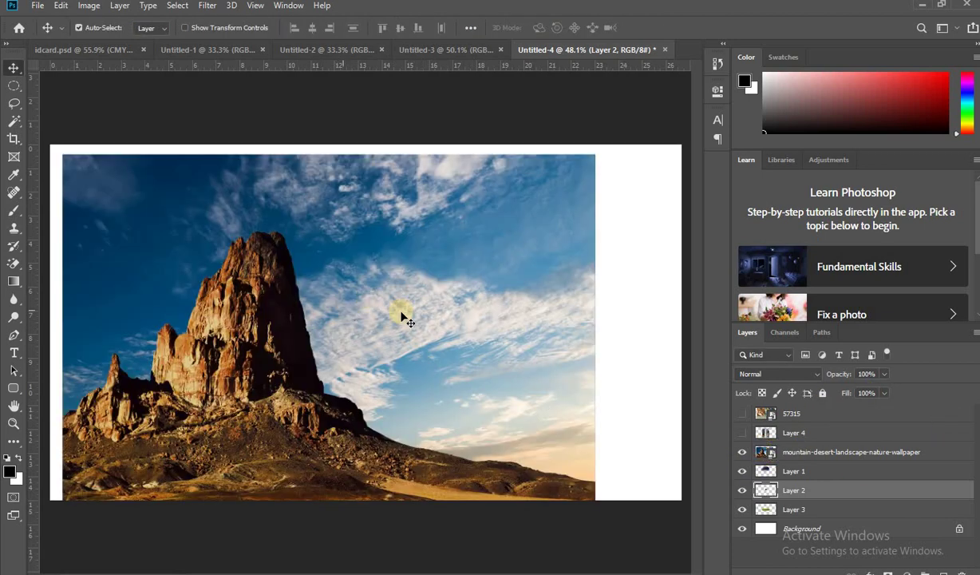
left_click(784, 453)
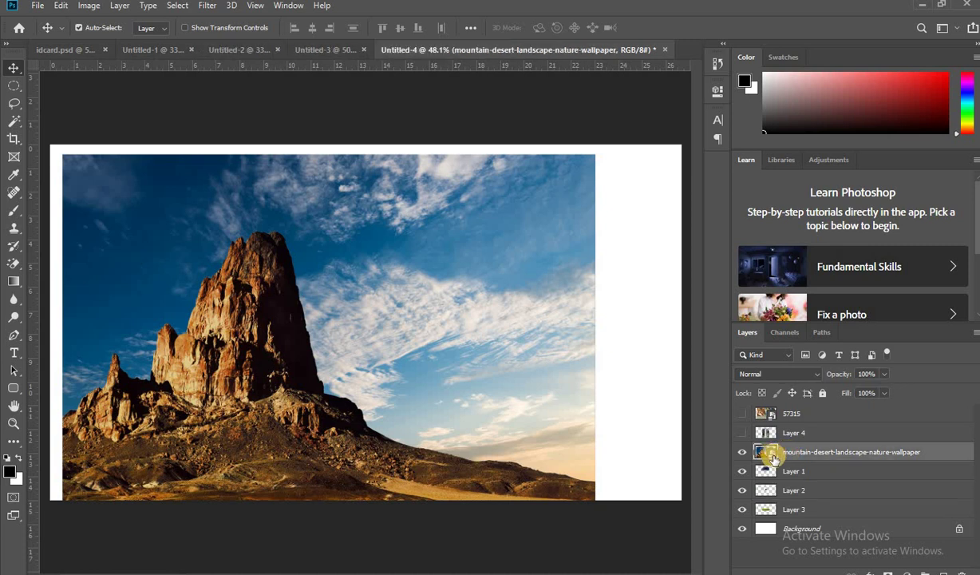
right_click(810, 454)
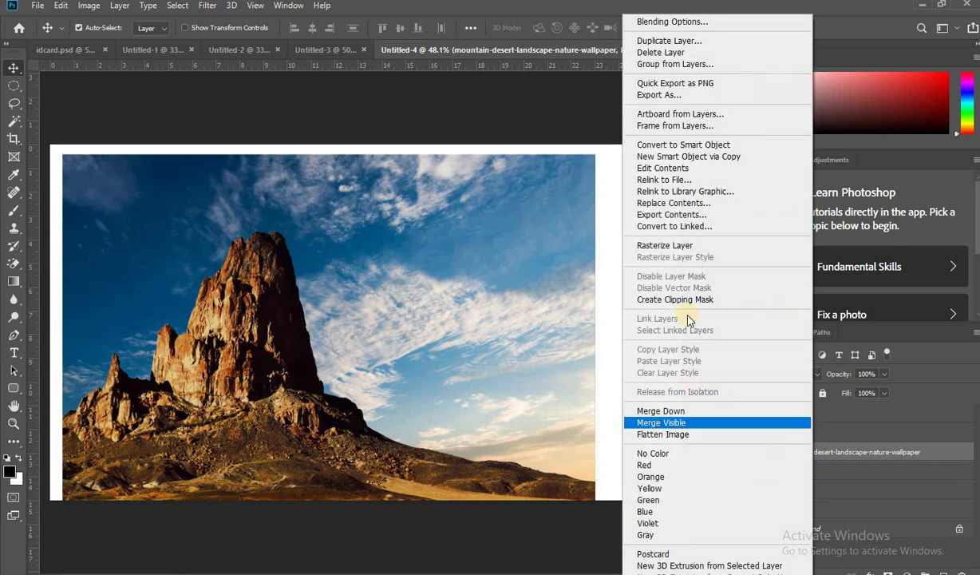
left_click(654, 246)
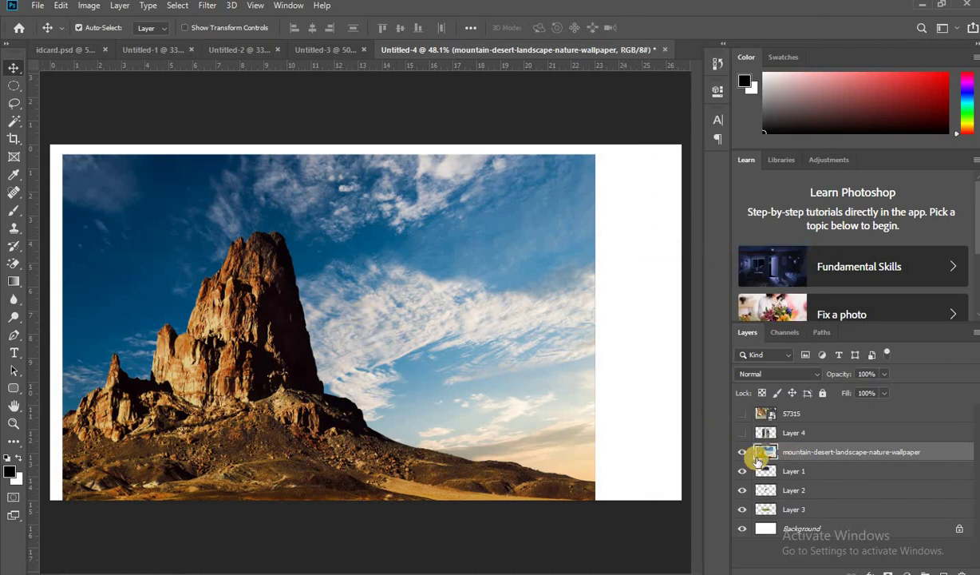
Rotate the mountain photo 180° and shrink it to about 84% over the bubble.
key("ctrl+t")
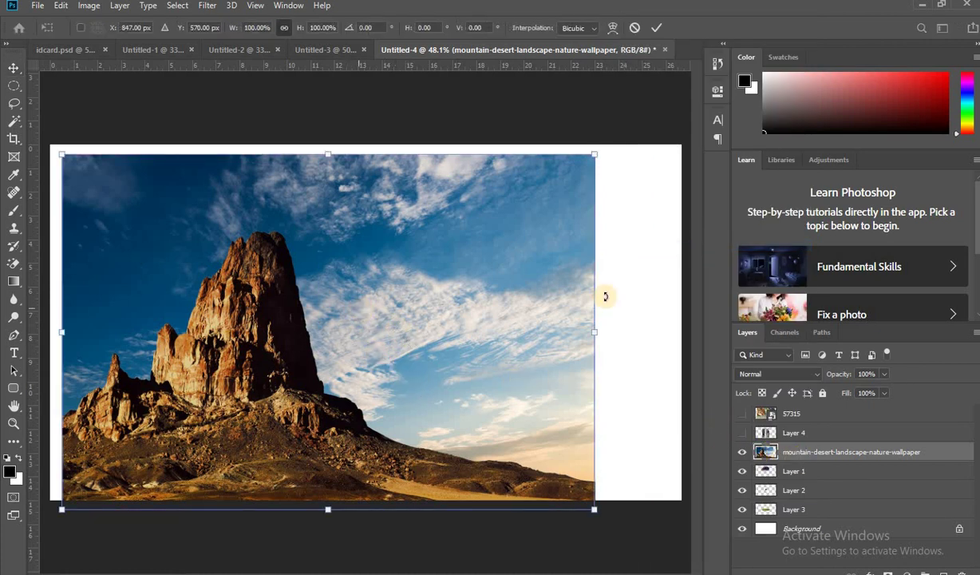
mouse_move(534, 197)
left_mouse_down()
mouse_move(102, 325)
mouse_move(136, 367)
left_mouse_up()
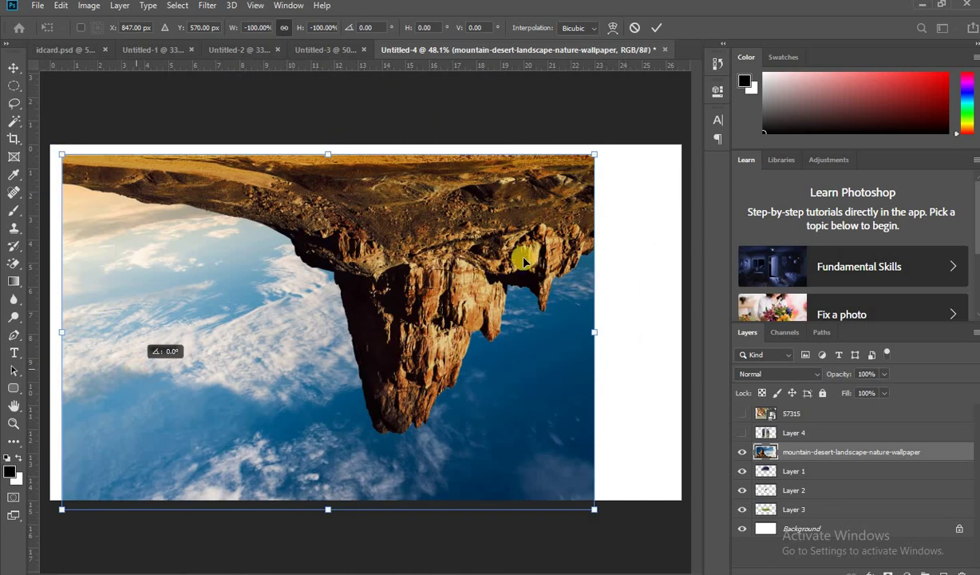
mouse_move(485, 245)
left_mouse_down()
mouse_move(484, 269)
mouse_move(491, 244)
left_mouse_up()
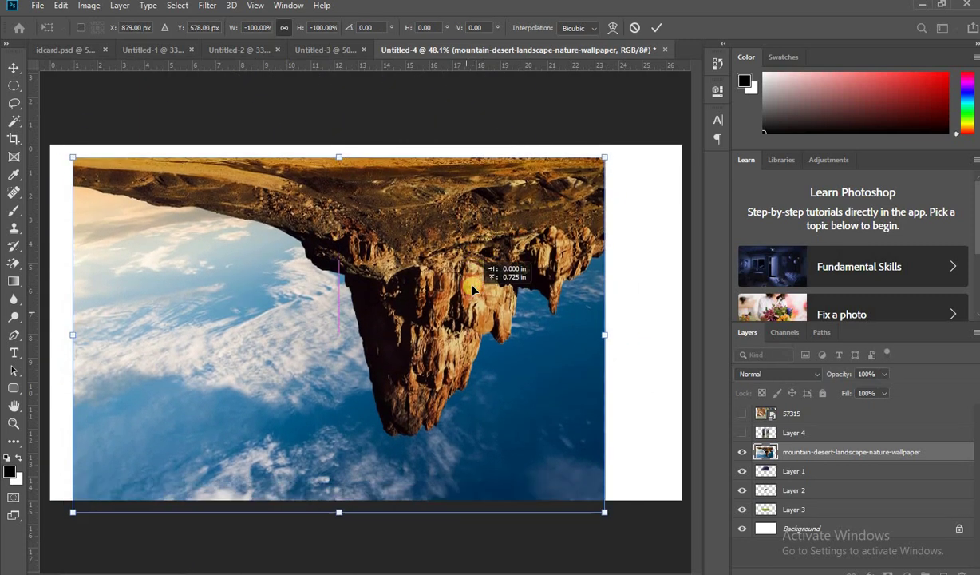
left_click_drag(301, 316, 294, 316)
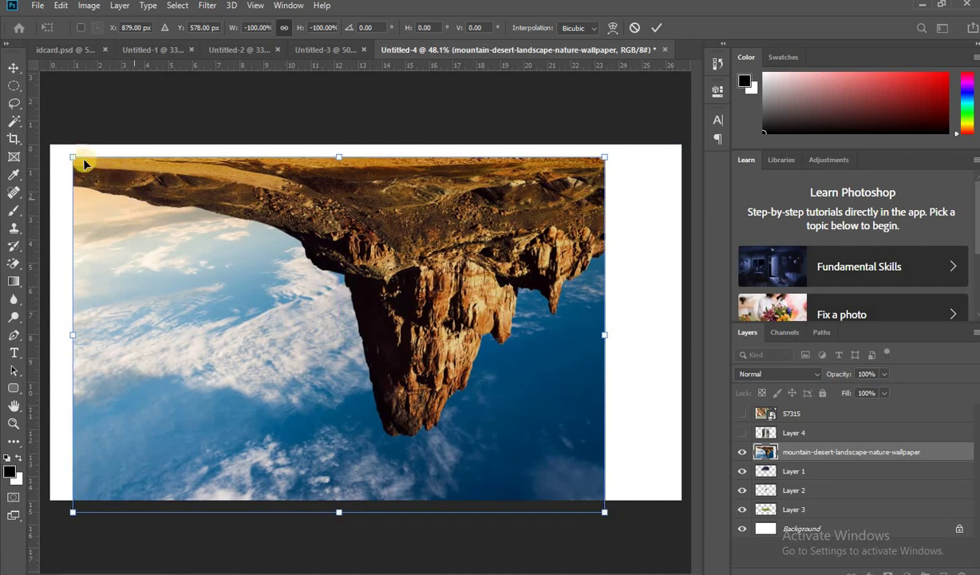
left_click_drag(71, 153, 160, 213)
left_click_drag(312, 338, 269, 292)
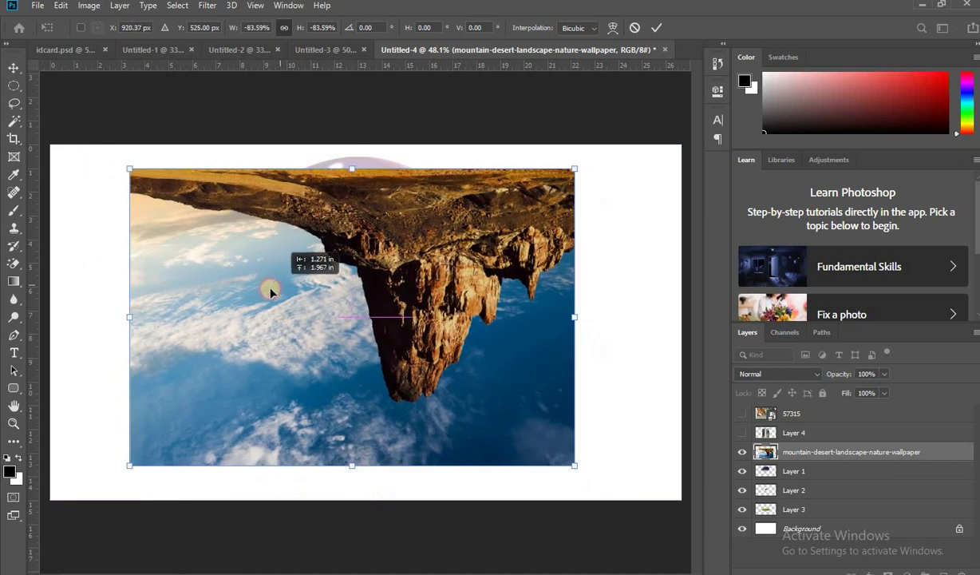
key("Return")
Select the sky around the upside-down rock with Quick Selection and delete it.
left_click(14, 120)
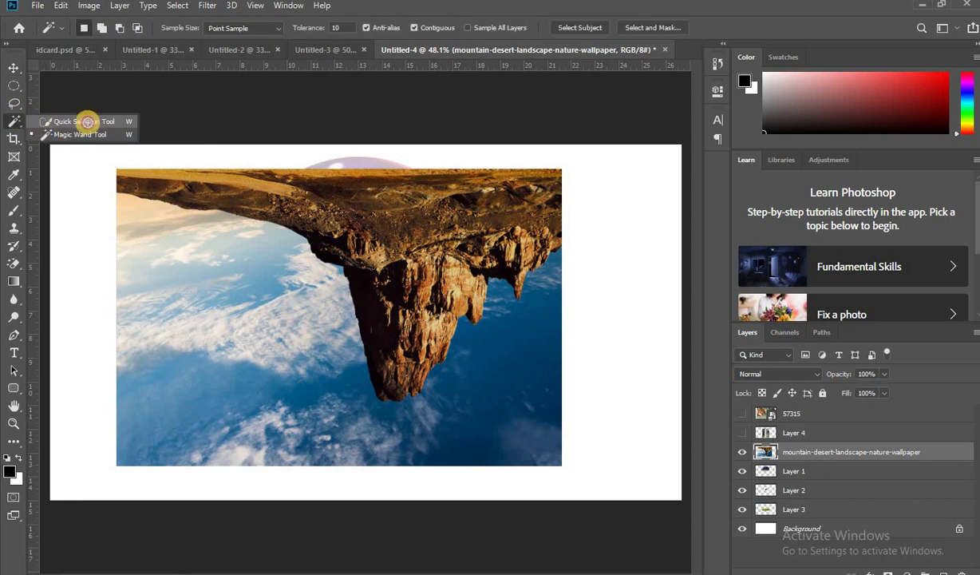
left_click(88, 122)
mouse_move(138, 271)
left_mouse_down()
mouse_move(284, 434)
mouse_move(455, 422)
mouse_move(529, 315)
left_mouse_up()
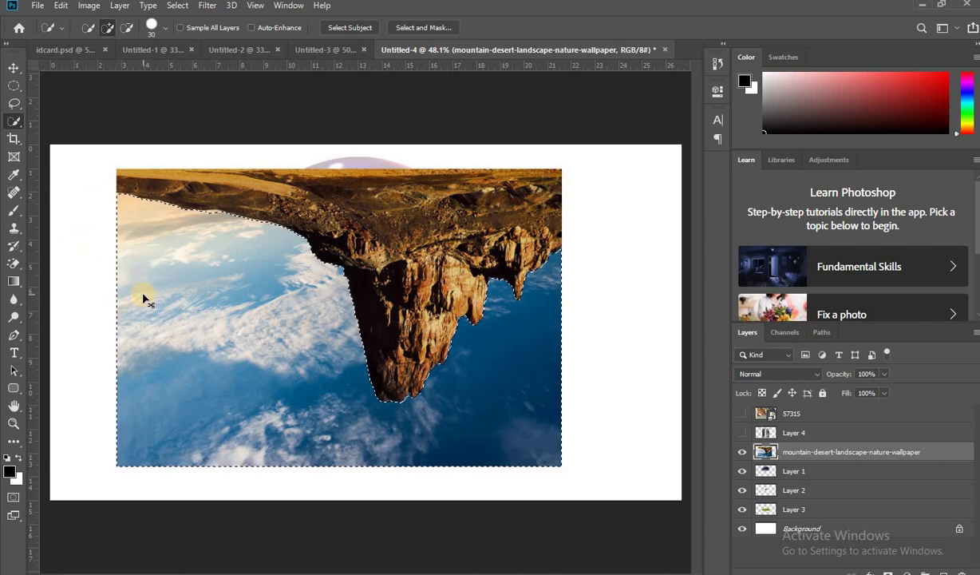
key("Delete")
key("ctrl+d")
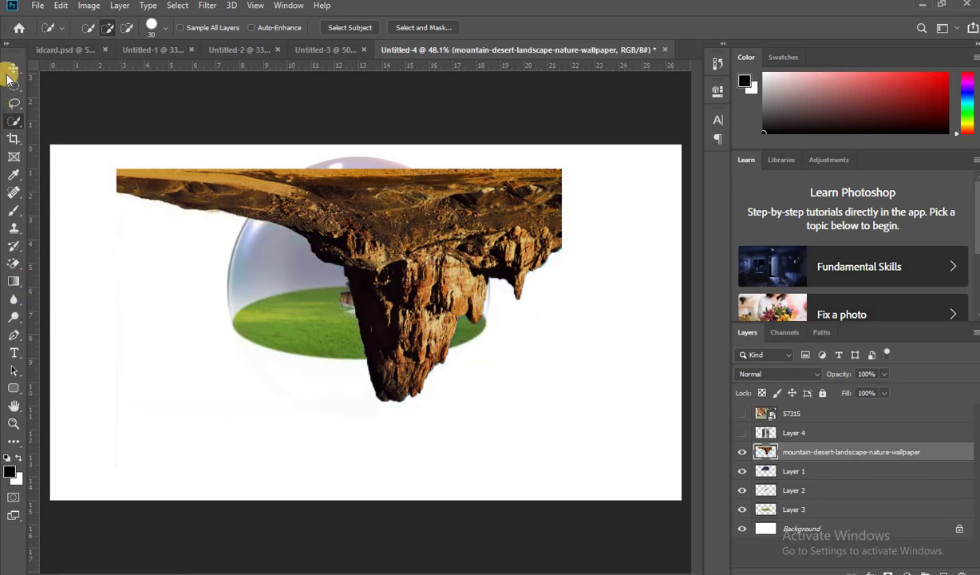
Move the rock down over the bubble and stack it beneath the grass layer.
left_click(9, 74)
left_click_drag(376, 248, 324, 391)
left_click_drag(821, 463, 814, 519)
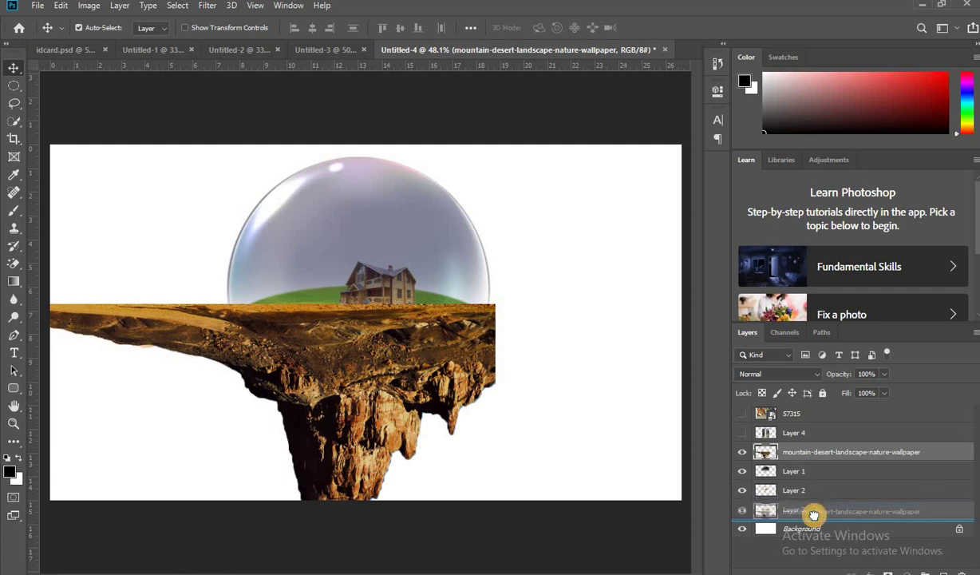
Raise the rock under the grass disc and scale it to about 95%.
left_click_drag(357, 394, 369, 365)
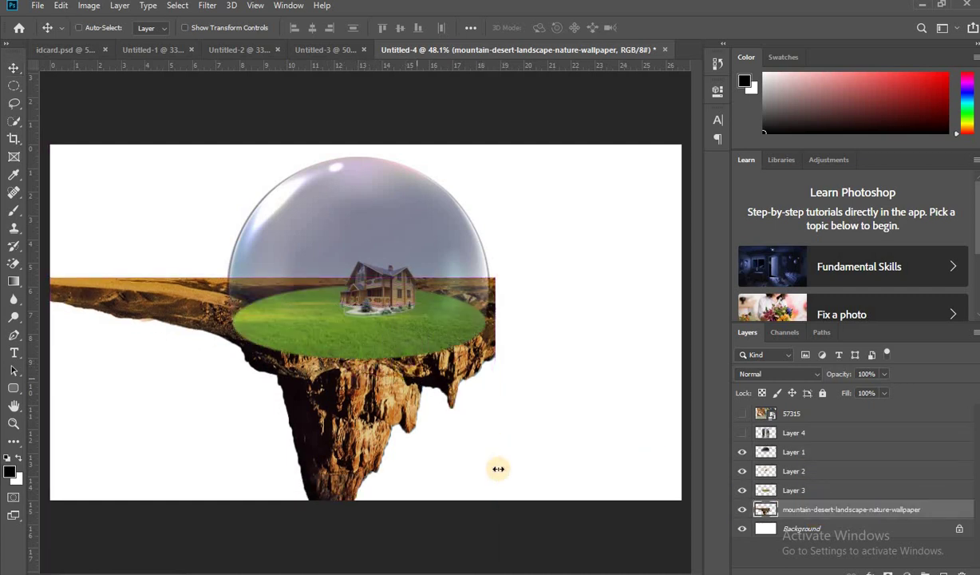
key("ctrl+t")
mouse_move(461, 313)
left_mouse_down()
mouse_move(416, 324)
mouse_move(426, 367)
mouse_move(437, 346)
left_mouse_up()
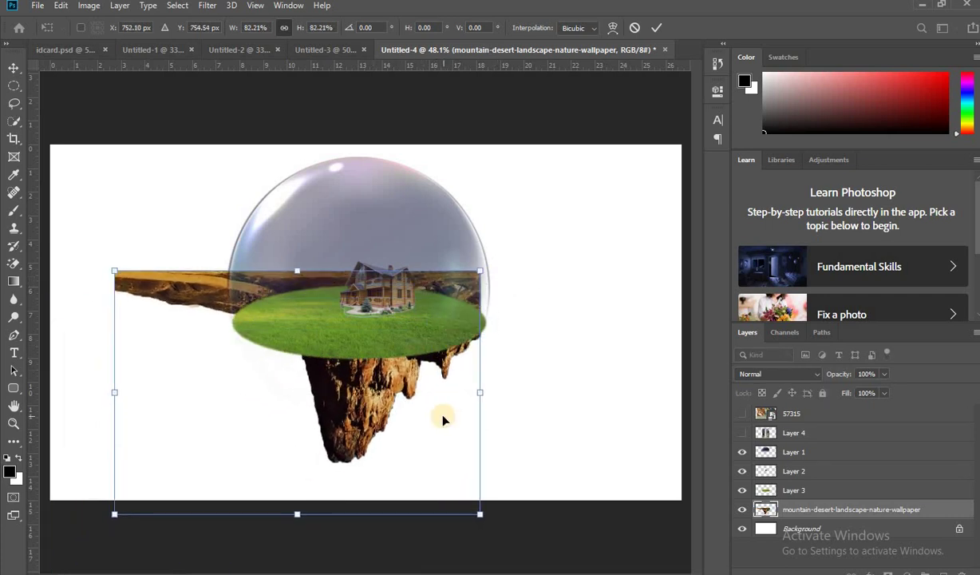
left_click_drag(443, 417, 445, 417)
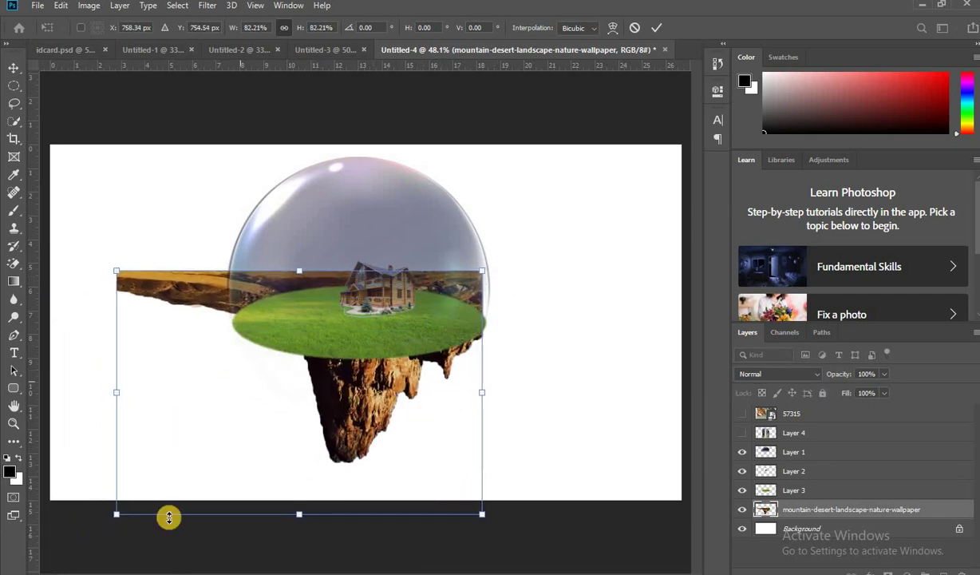
left_click_drag(103, 519, 52, 541)
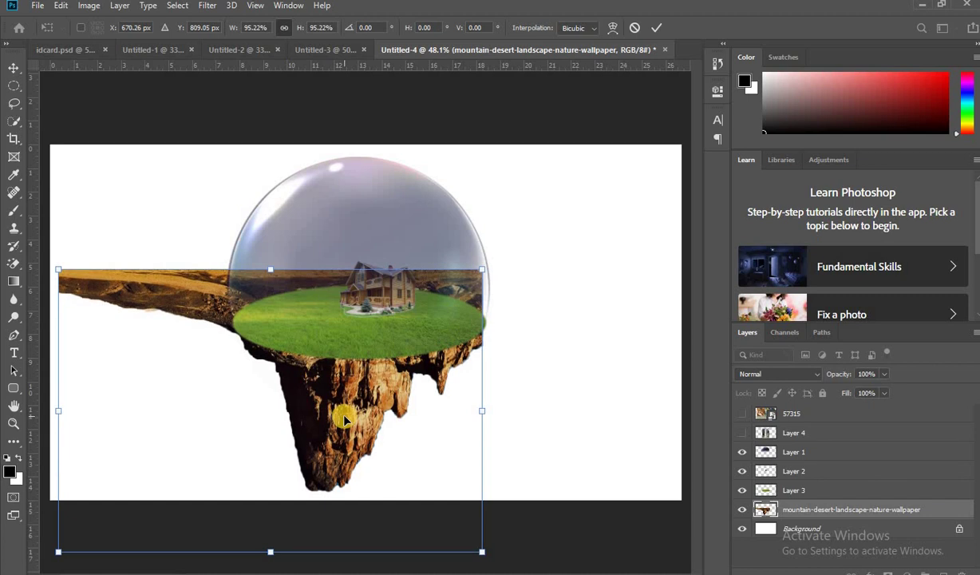
left_click_drag(345, 418, 347, 419)
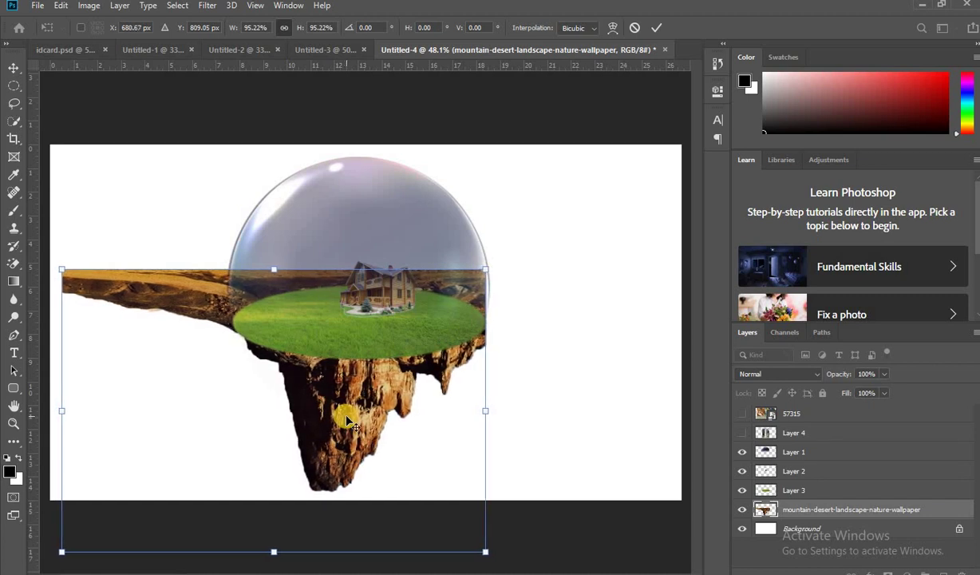
key("Return")
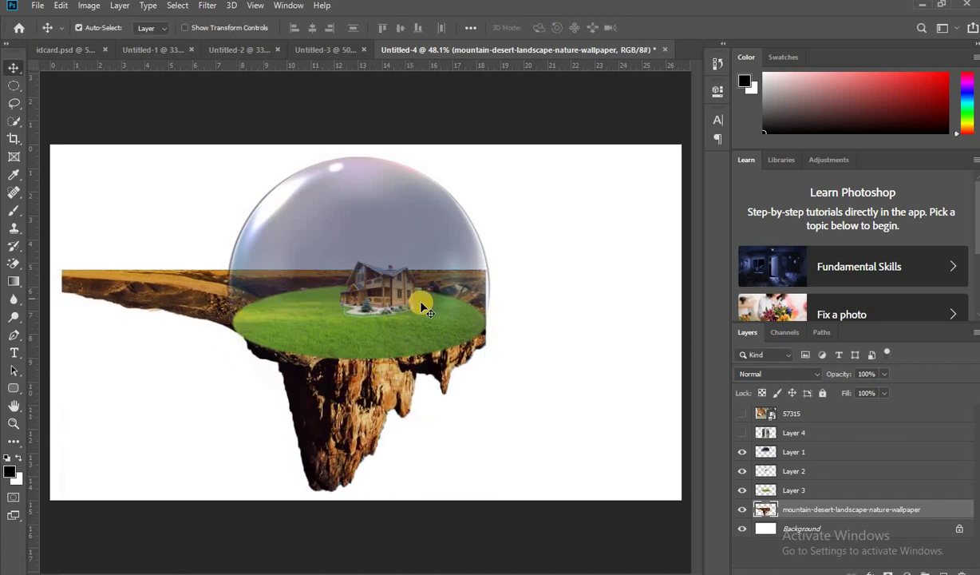
Lasso the desert strip left of the grass, delete it, and deselect.
left_click(14, 99)
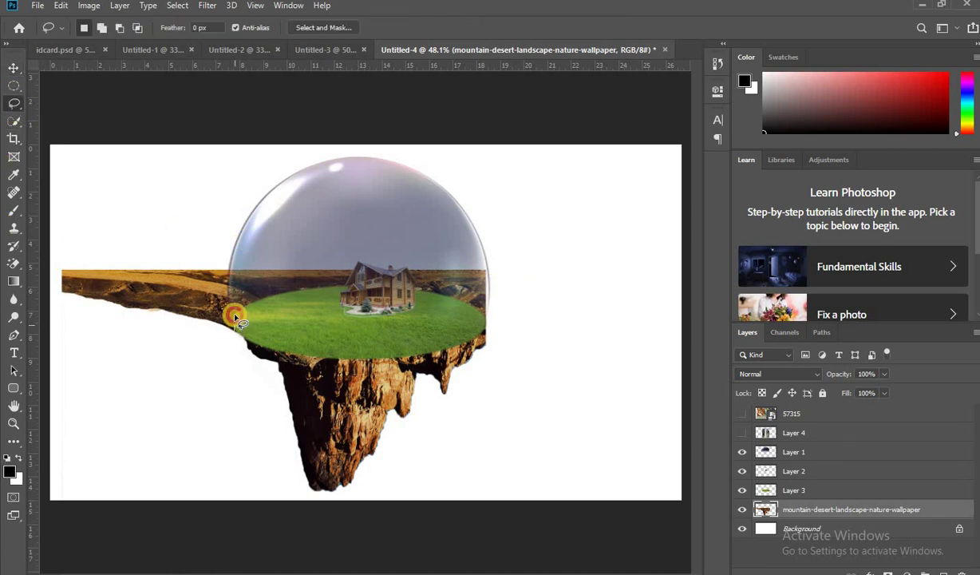
left_click_drag(260, 306, 505, 306)
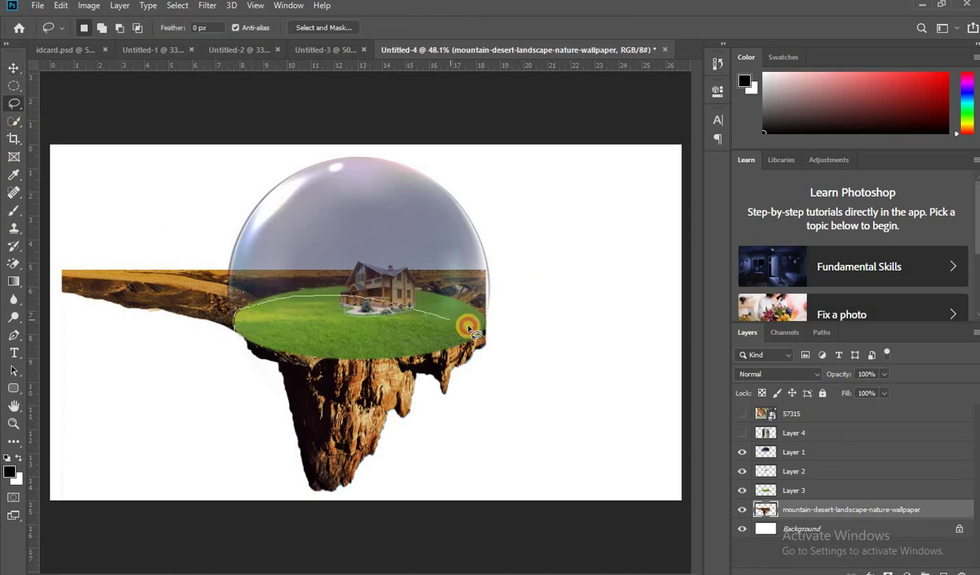
mouse_move(224, 208)
left_mouse_down()
mouse_move(31, 233)
mouse_move(182, 370)
mouse_move(233, 344)
left_mouse_up()
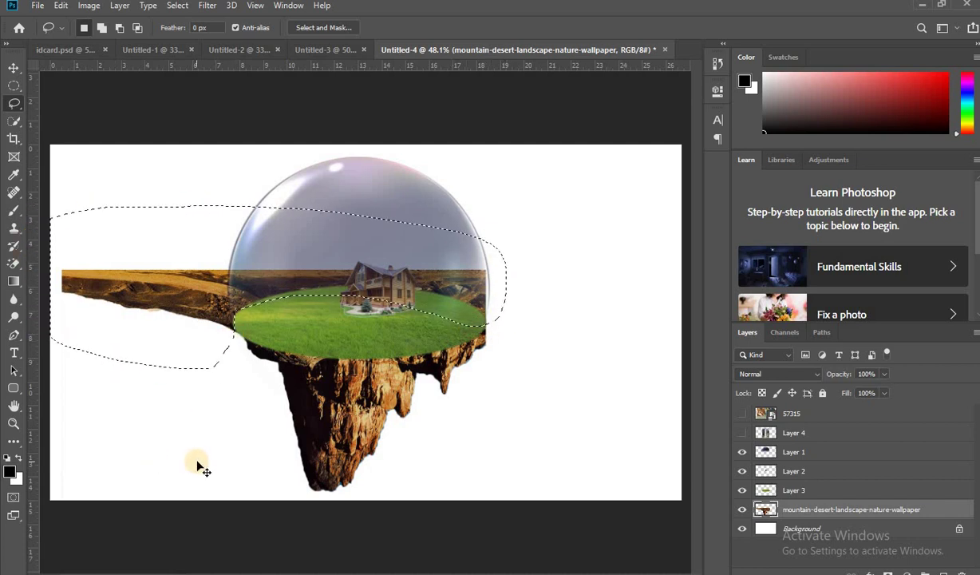
key("Delete")
key("ctrl+d")
Clear the small stray selection near the grass edge.
scroll(259, 311, "up", 2)
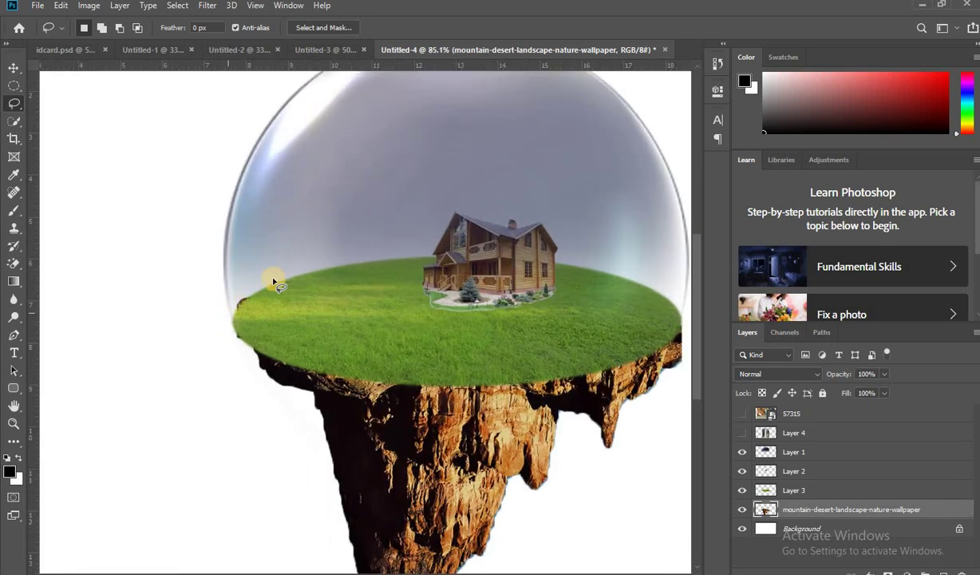
scroll(271, 279, "up", 2)
left_click_drag(243, 314, 241, 335)
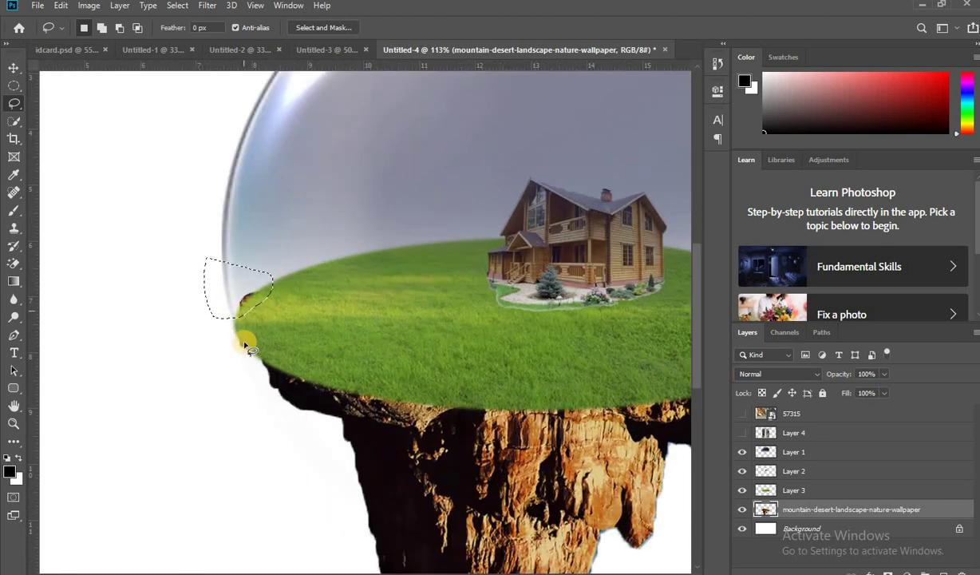
left_click(240, 335)
scroll(345, 363, "down", 3)
scroll(335, 383, "down", 1)
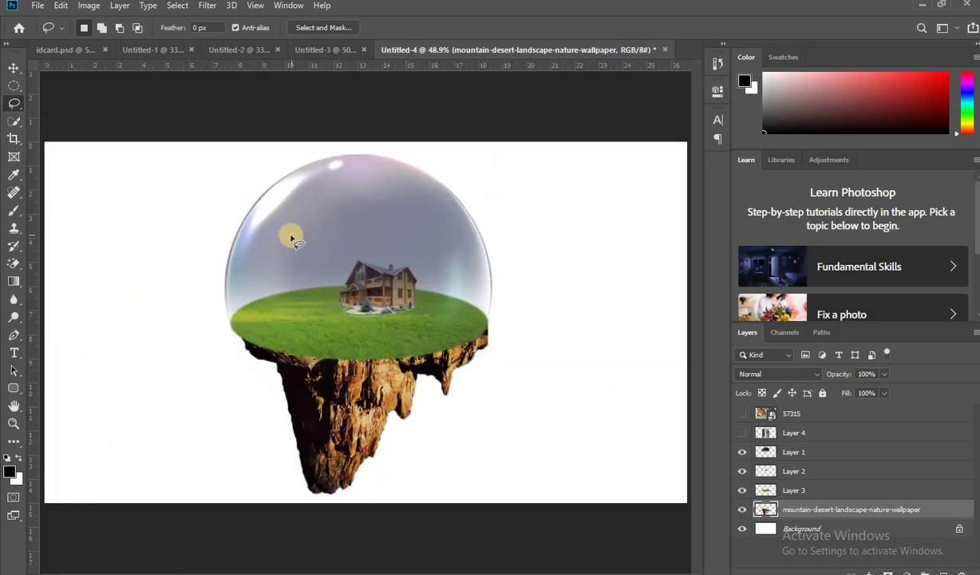
left_click(15, 67)
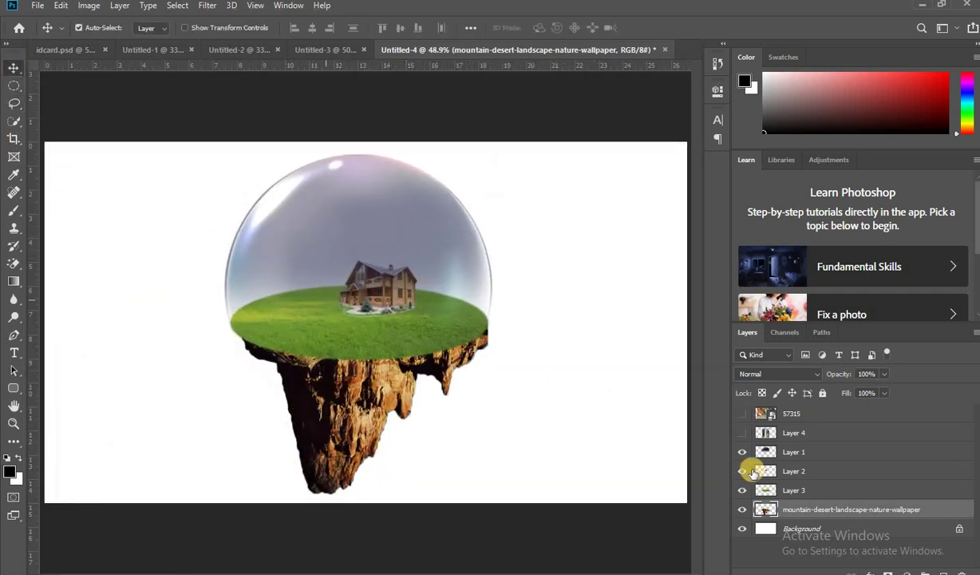
left_click_drag(587, 435, 351, 419)
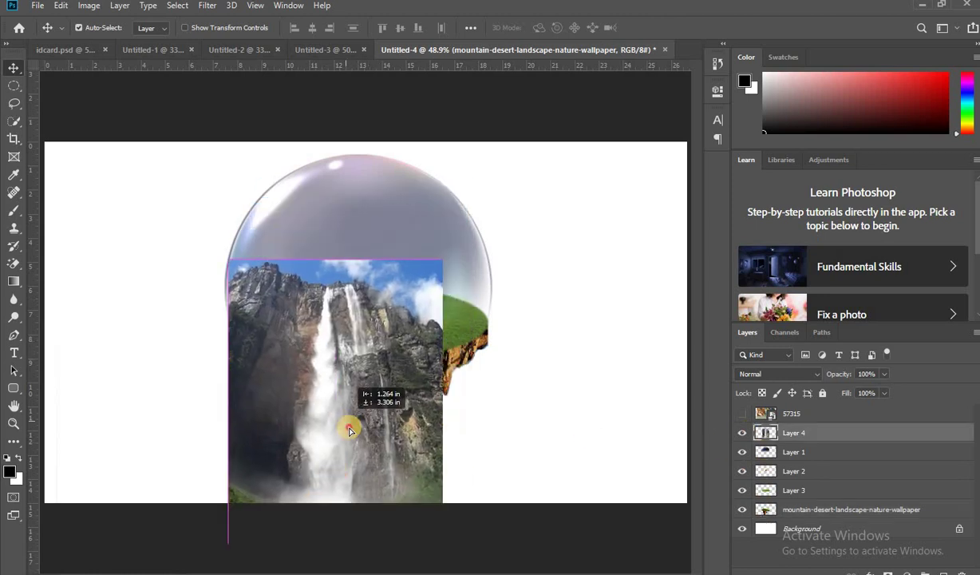
left_click(349, 377)
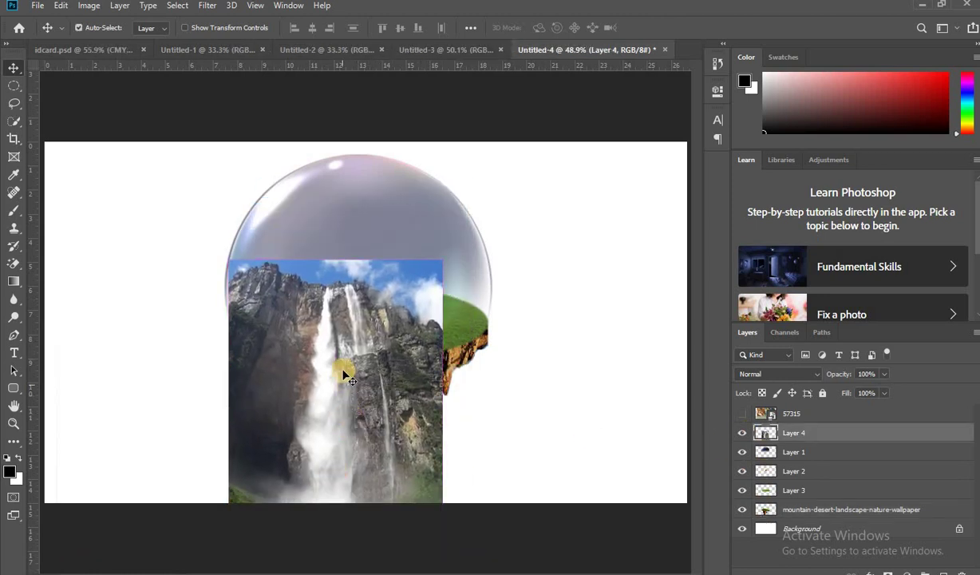
key("ctrl+t")
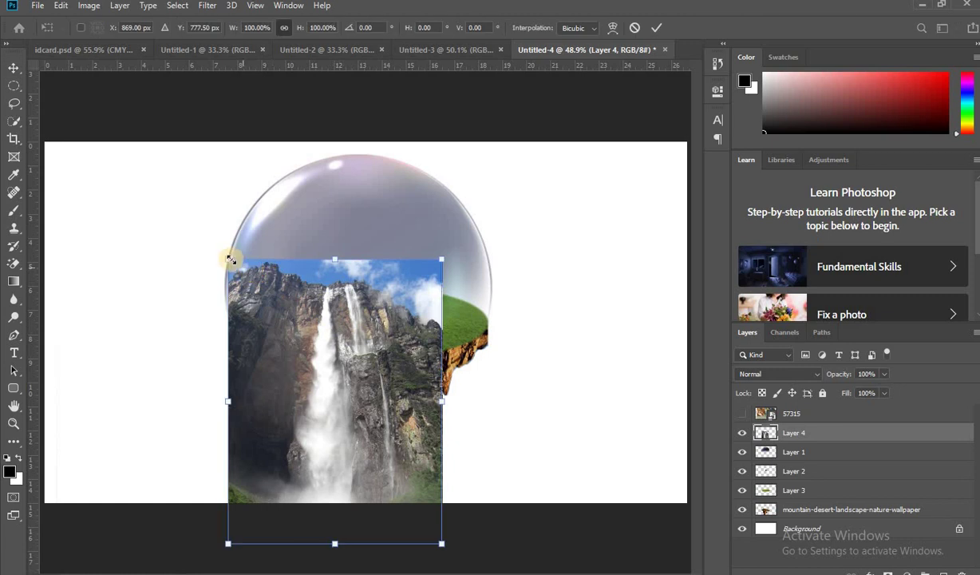
left_click_drag(317, 339, 323, 395)
mouse_move(358, 441)
left_mouse_down()
mouse_move(308, 369)
mouse_move(318, 389)
mouse_move(309, 388)
left_mouse_up()
key("Return")
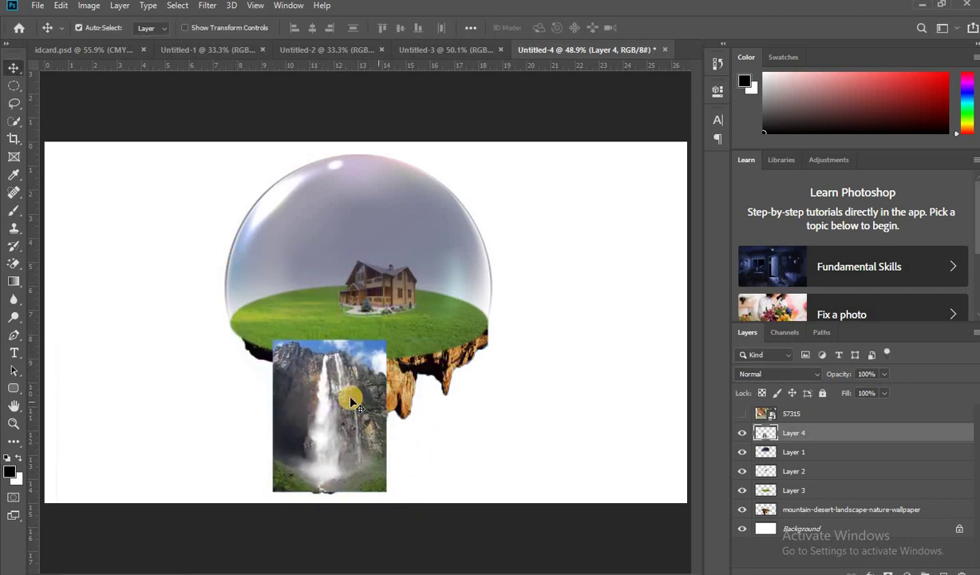
scroll(334, 356, "up", 3)
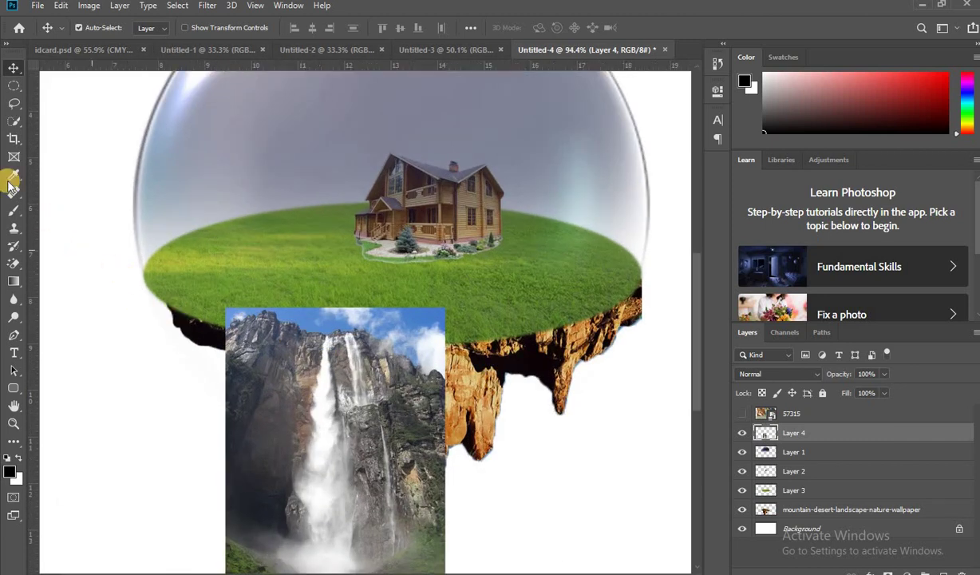
Quick-select the waterfall column, extending it down the lower falls.
left_click(14, 120)
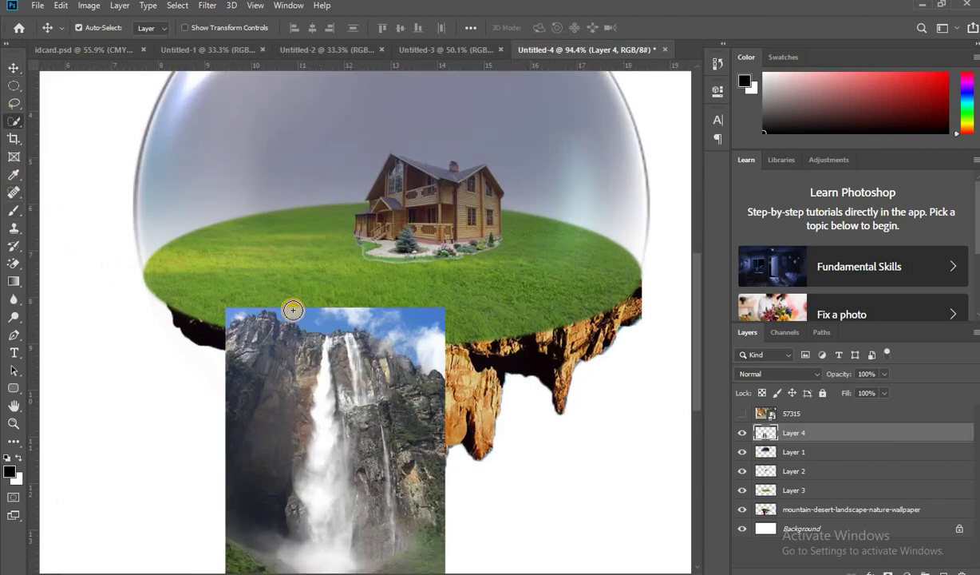
mouse_move(311, 336)
left_mouse_down()
mouse_move(328, 550)
mouse_move(300, 343)
mouse_move(328, 400)
mouse_move(325, 340)
mouse_move(354, 504)
left_mouse_up()
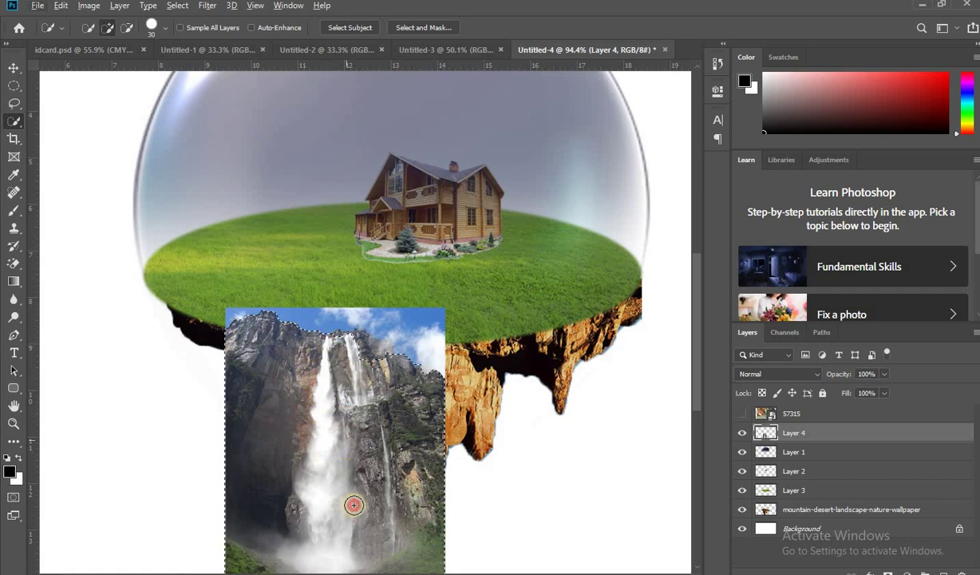
left_click_drag(369, 346, 428, 508)
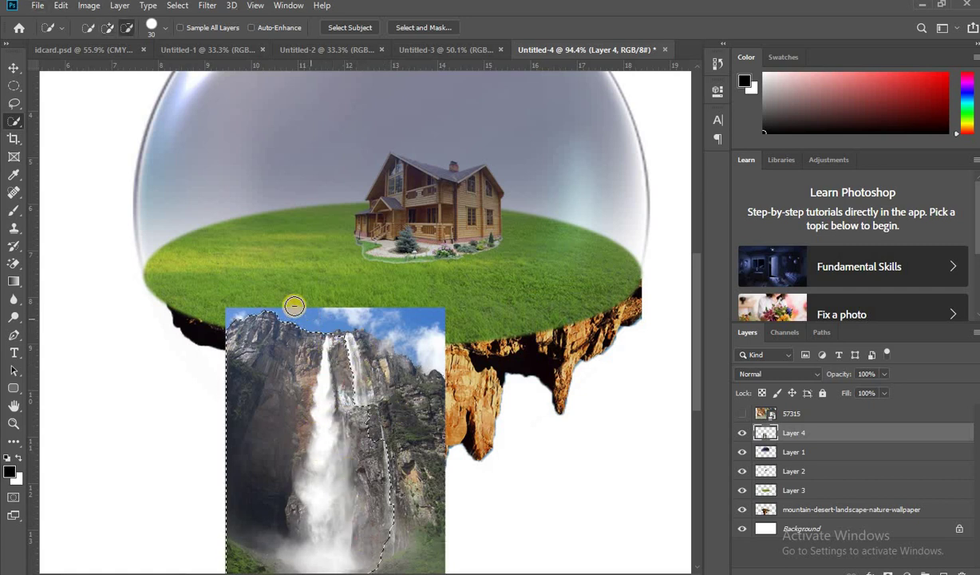
left_click_drag(291, 304, 383, 414)
scroll(384, 415, "down", 3)
scroll(372, 427, "down", 2)
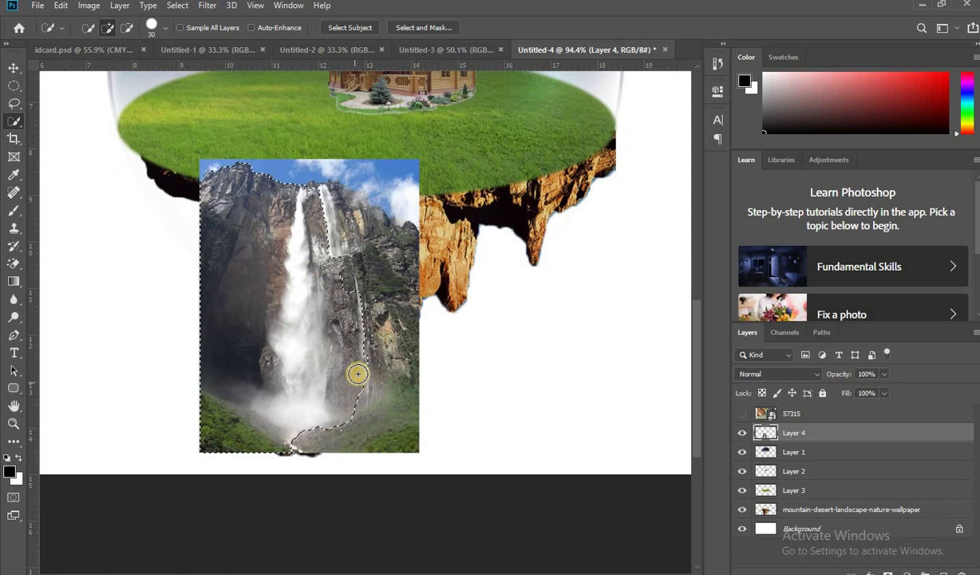
left_click_drag(357, 446, 299, 430)
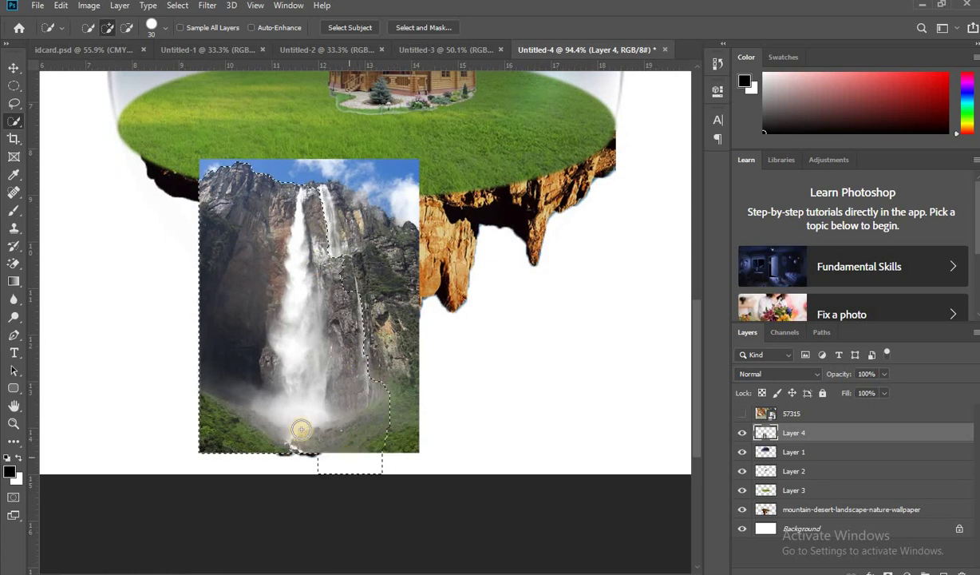
Subtract the left and right cliffs, tightening the selection to the waterfall edges.
left_click(248, 153)
mouse_move(236, 170)
left_mouse_down("alt")
mouse_move(216, 416)
mouse_move(218, 182)
mouse_move(274, 157)
mouse_move(247, 166)
left_mouse_up("alt")
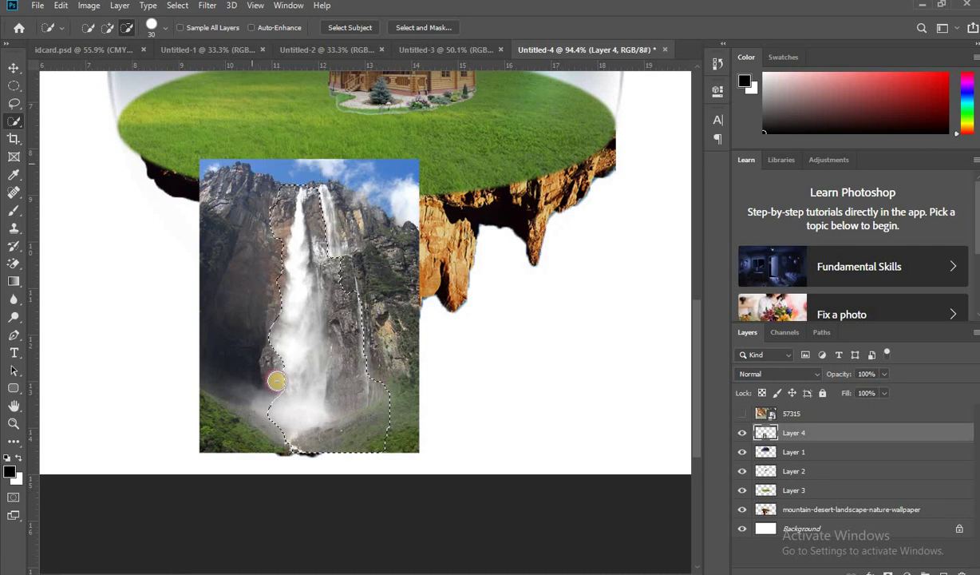
left_click_drag(279, 356, 260, 452)
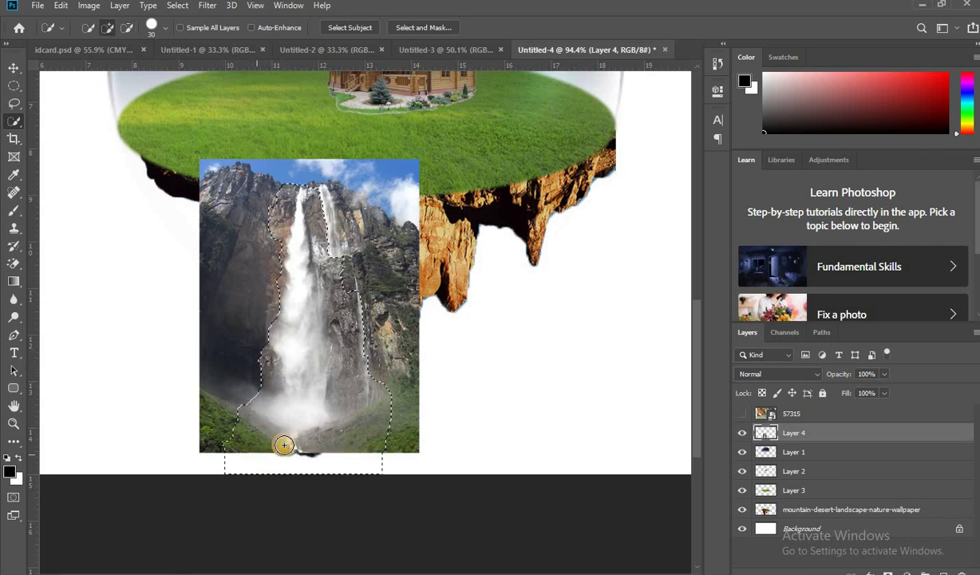
left_click_drag(363, 293, 340, 247, "alt")
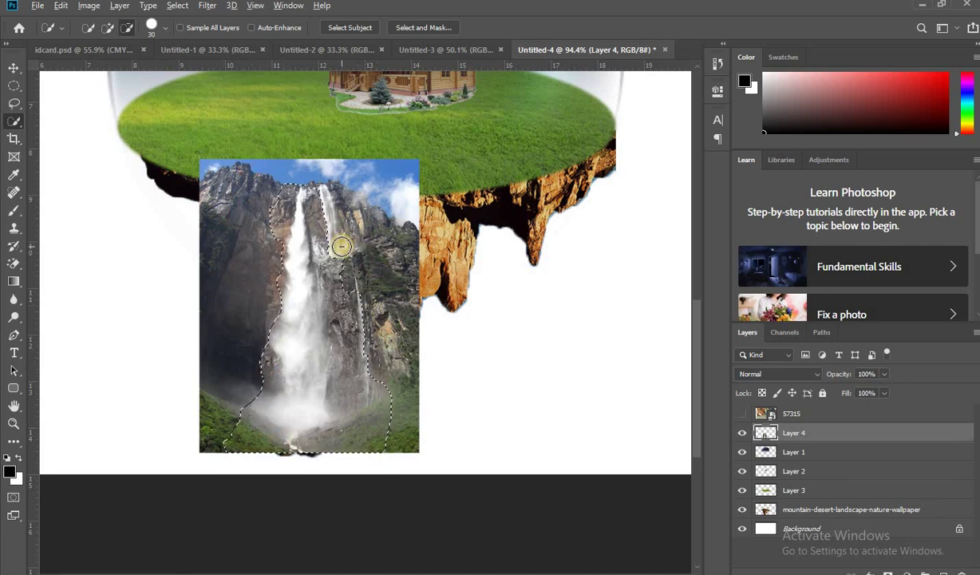
left_click_drag(343, 285, 354, 350, "alt")
left_click_drag(351, 293, 376, 450, "alt")
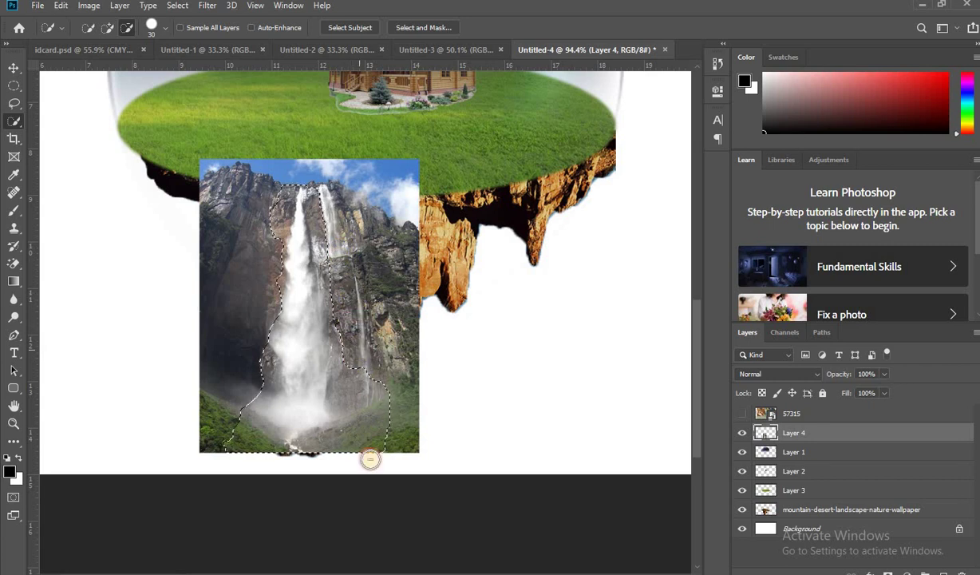
left_click_drag(268, 182, 263, 248, "alt")
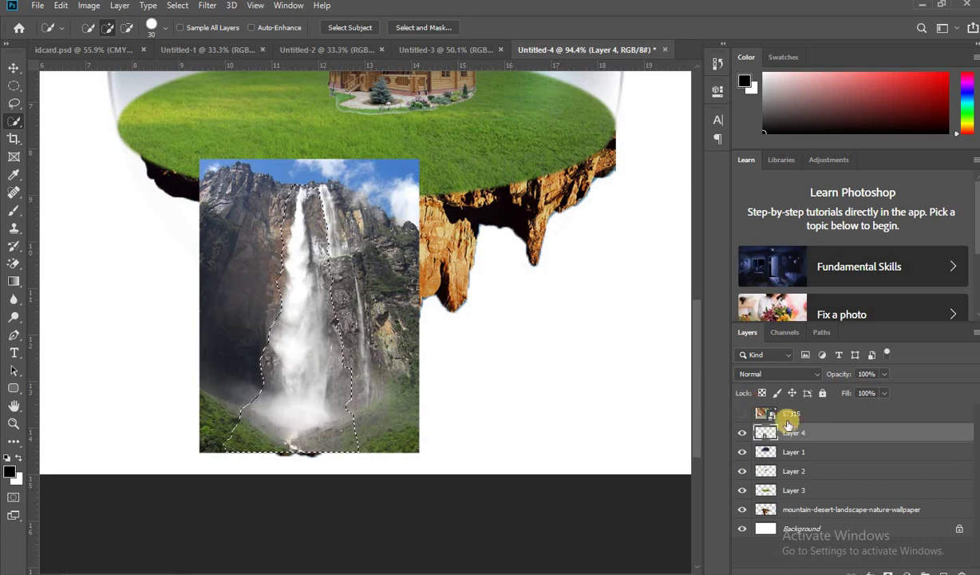
Add a layer mask to Layer 4 from the waterfall selection, keeping Normal blend mode.
left_click(882, 570)
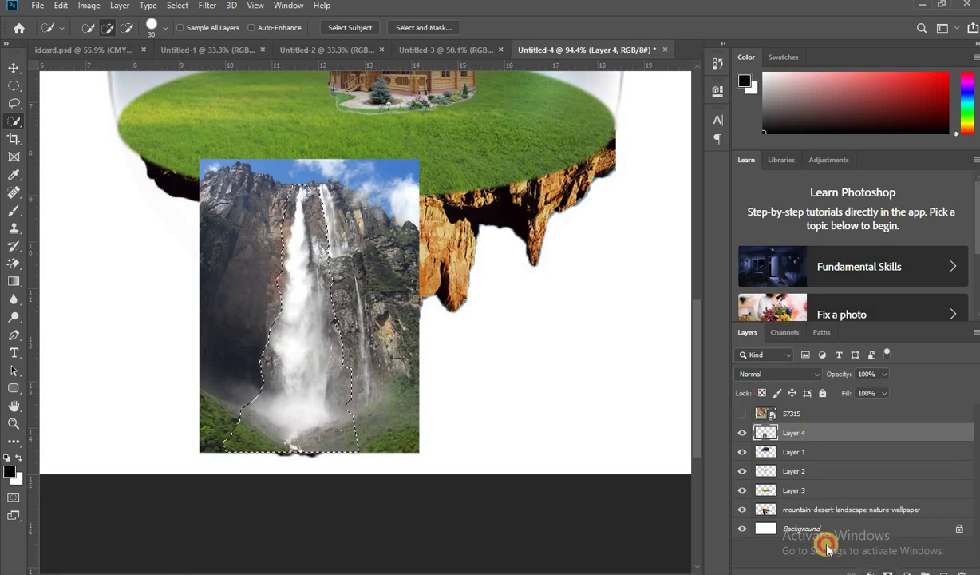
scroll(316, 336, "down", 1)
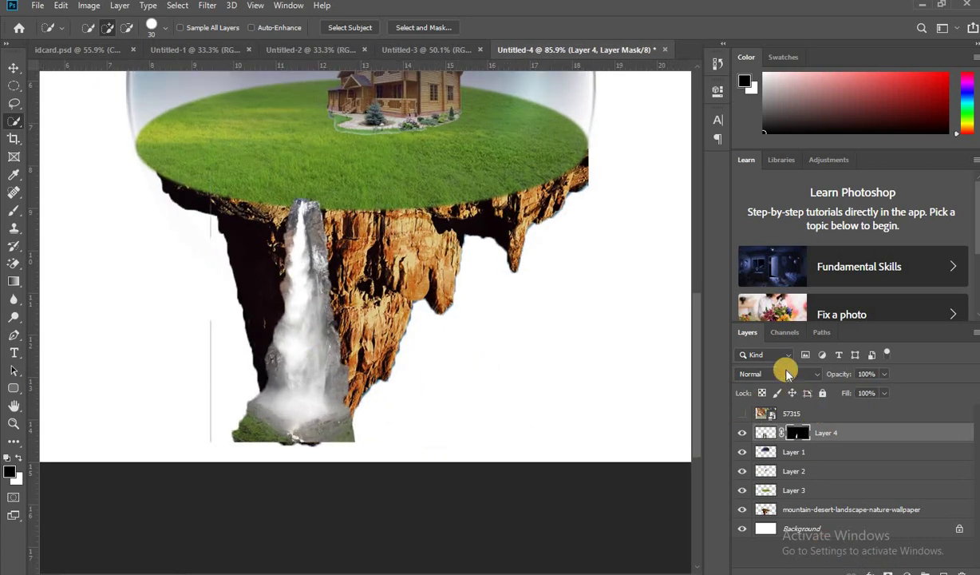
left_click(774, 373)
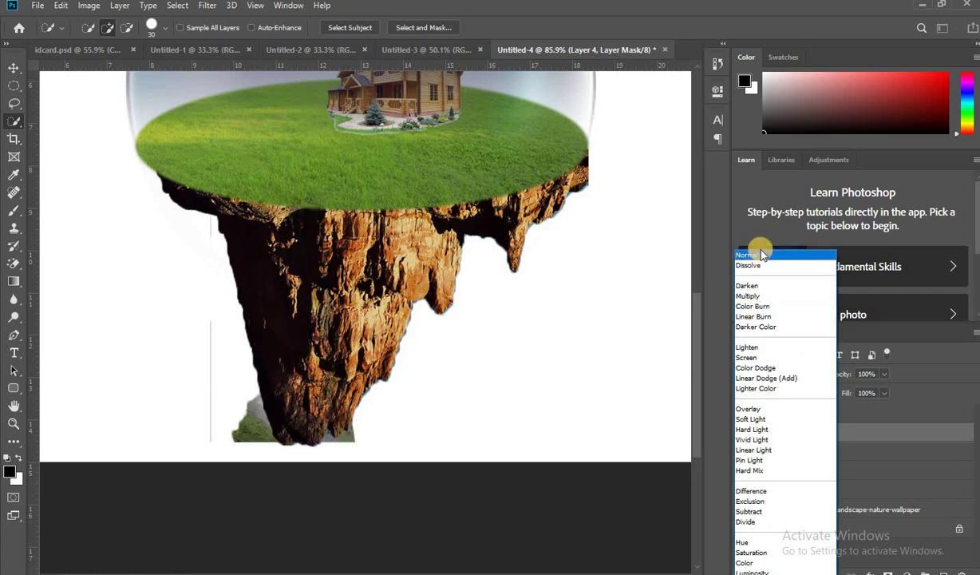
left_click(325, 417)
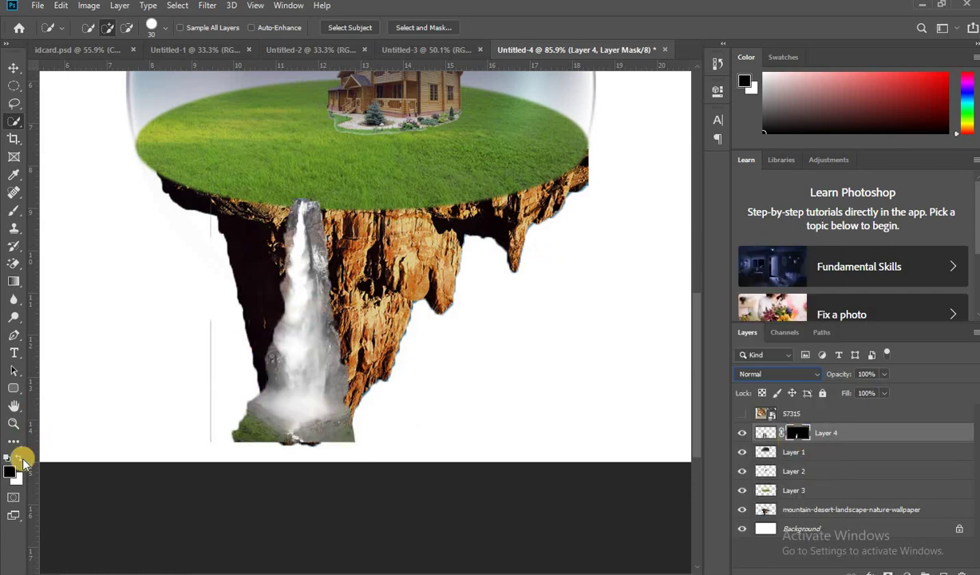
left_click(14, 210)
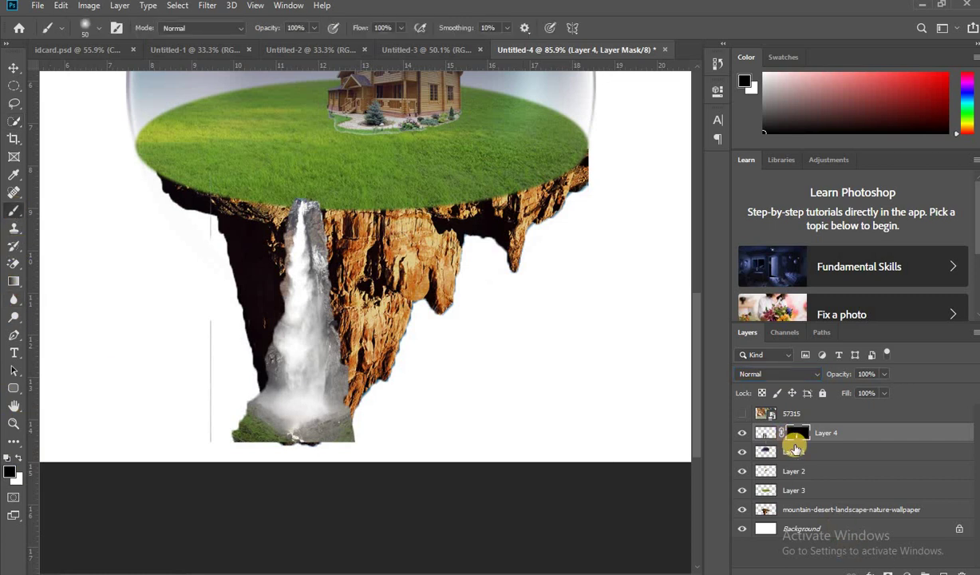
Paint Layer 4's mask to remove side mist, the grassy base and the grey line.
left_click(19, 461)
mouse_move(190, 287)
left_mouse_down()
mouse_move(208, 269)
mouse_move(201, 249)
left_mouse_up()
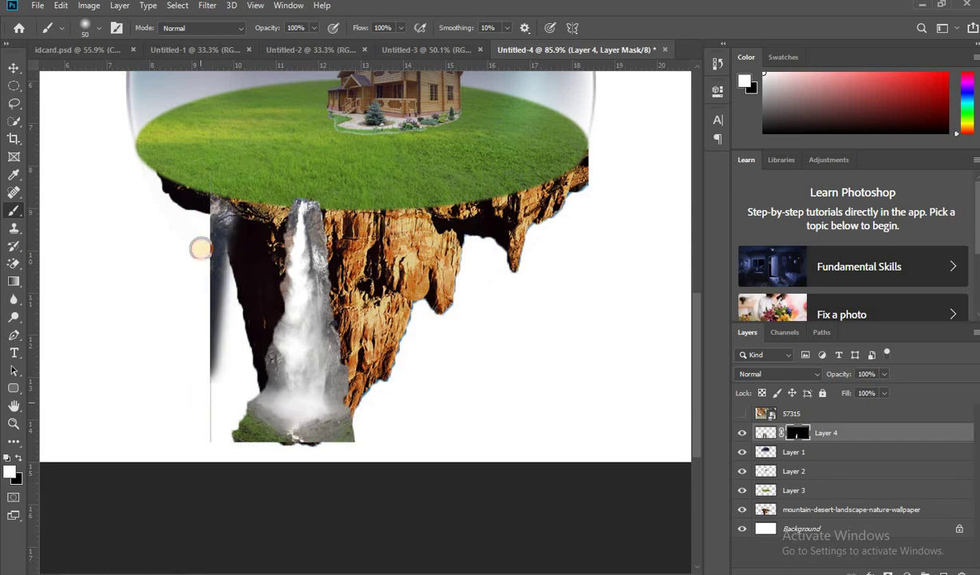
left_click(20, 461)
left_click_drag(201, 199, 212, 319)
left_click_drag(201, 371, 211, 271)
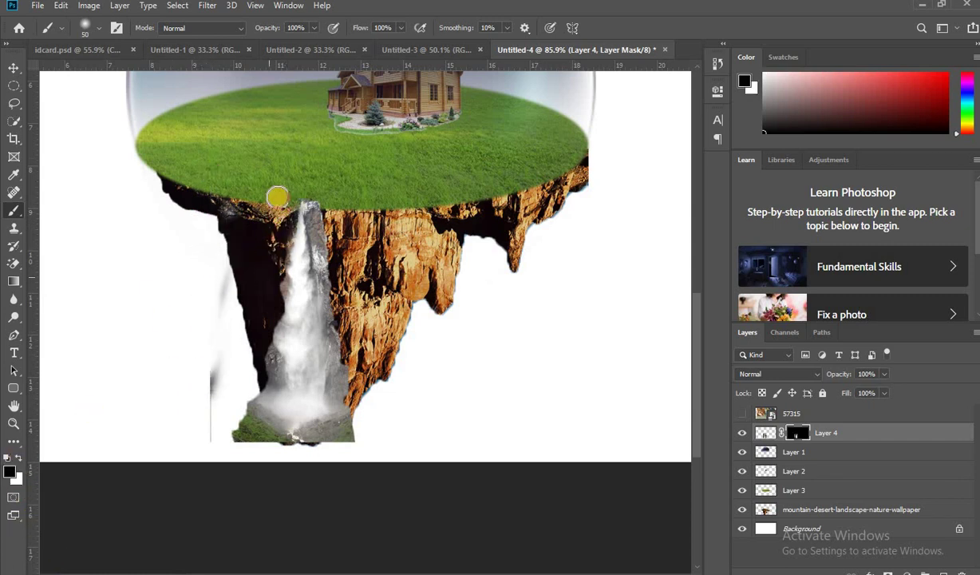
mouse_move(320, 240)
left_mouse_down()
mouse_move(352, 386)
mouse_move(343, 416)
mouse_move(308, 444)
left_mouse_up()
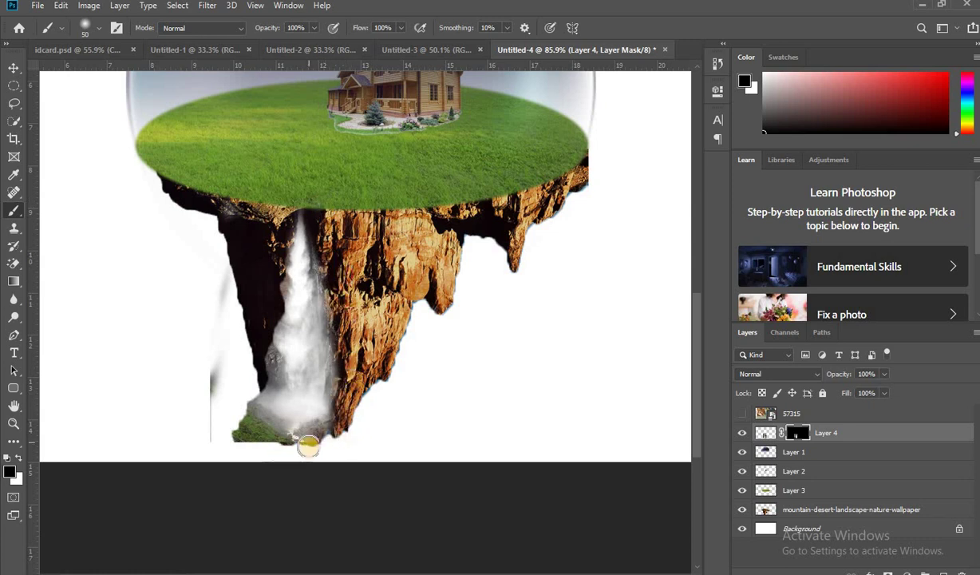
mouse_move(223, 378)
left_mouse_down()
mouse_move(262, 339)
mouse_move(252, 453)
left_mouse_up()
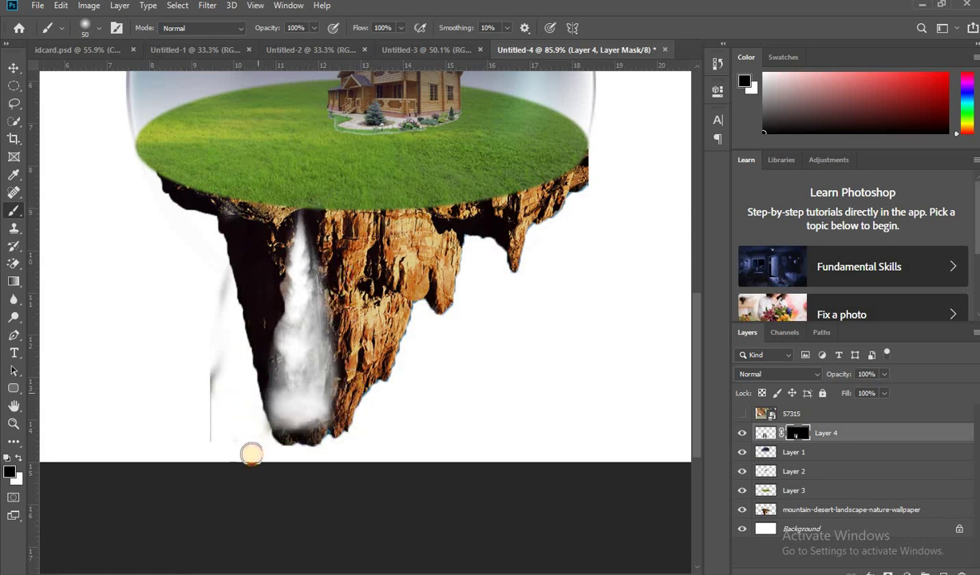
left_click_drag(258, 366, 273, 262)
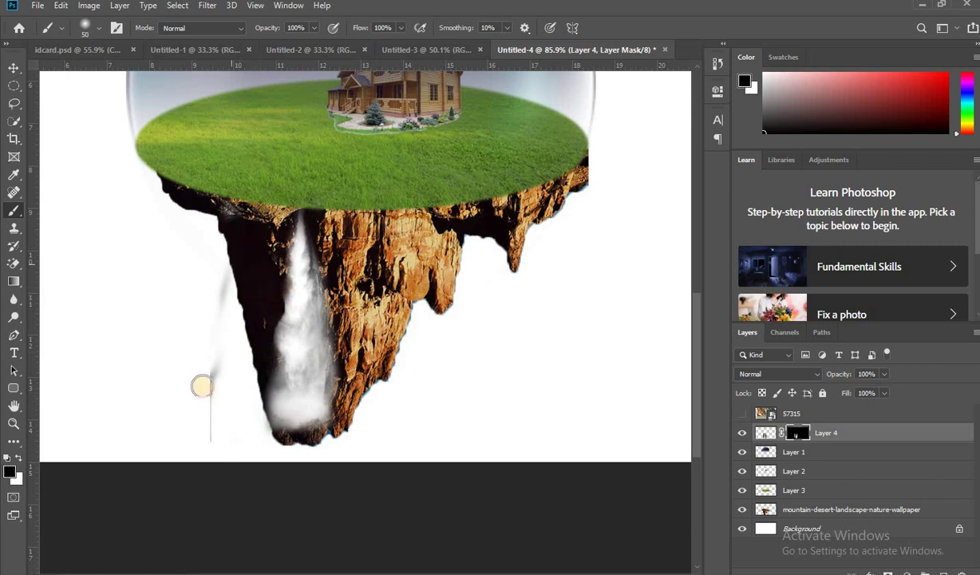
left_click_drag(220, 503, 214, 434)
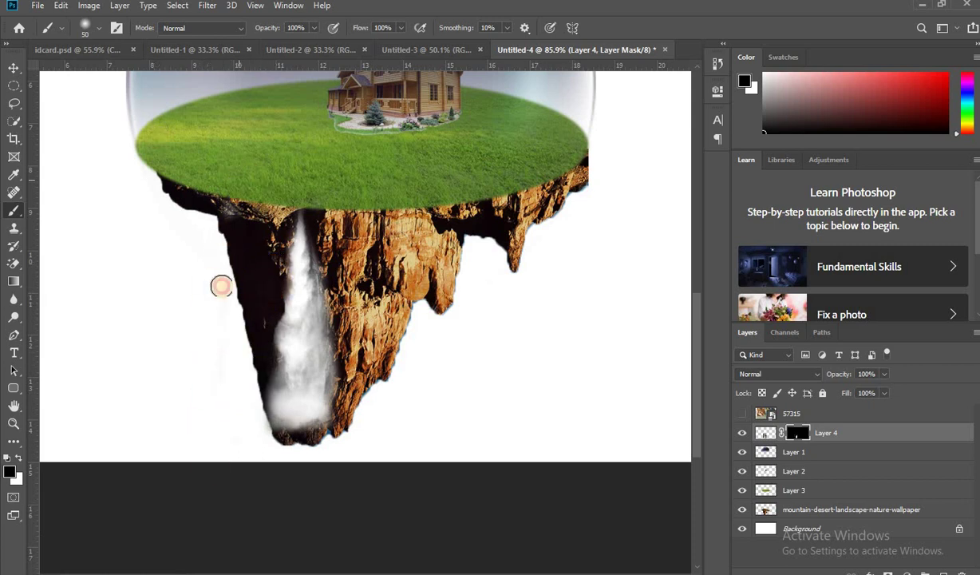
left_click(19, 68)
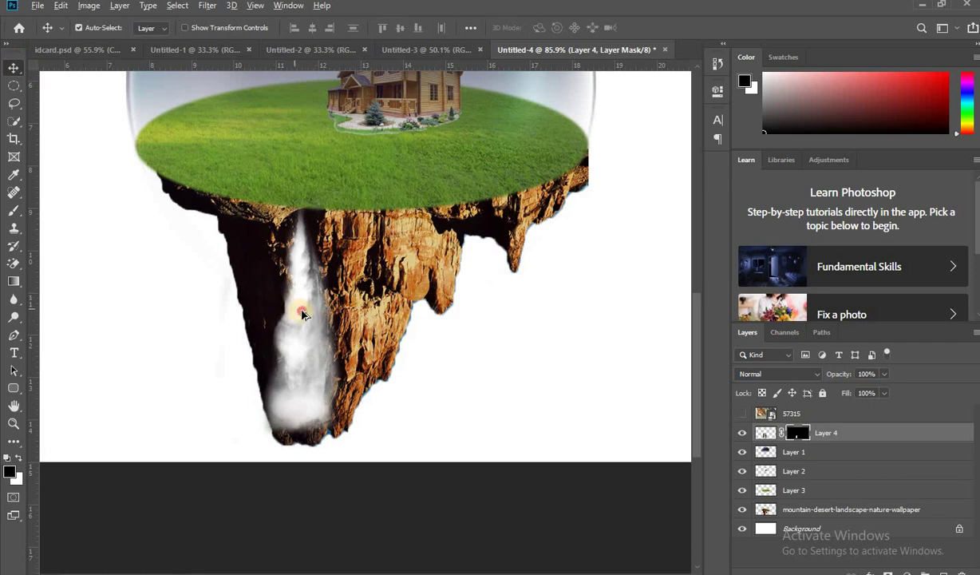
Duplicate the waterfall slightly higher and rotate the copy about -4.8 degrees.
left_click_drag(301, 314, 312, 259)
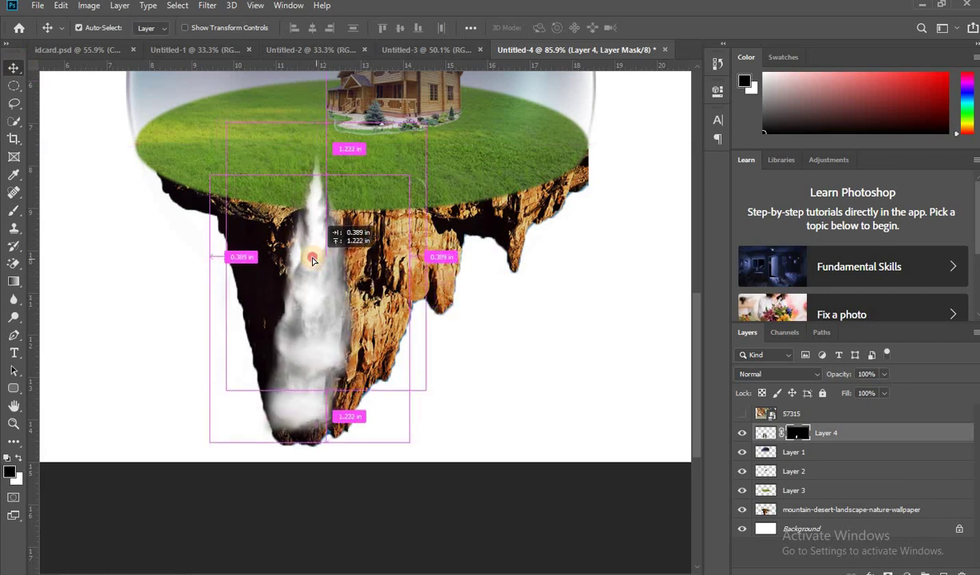
left_click_drag(312, 260, 313, 234)
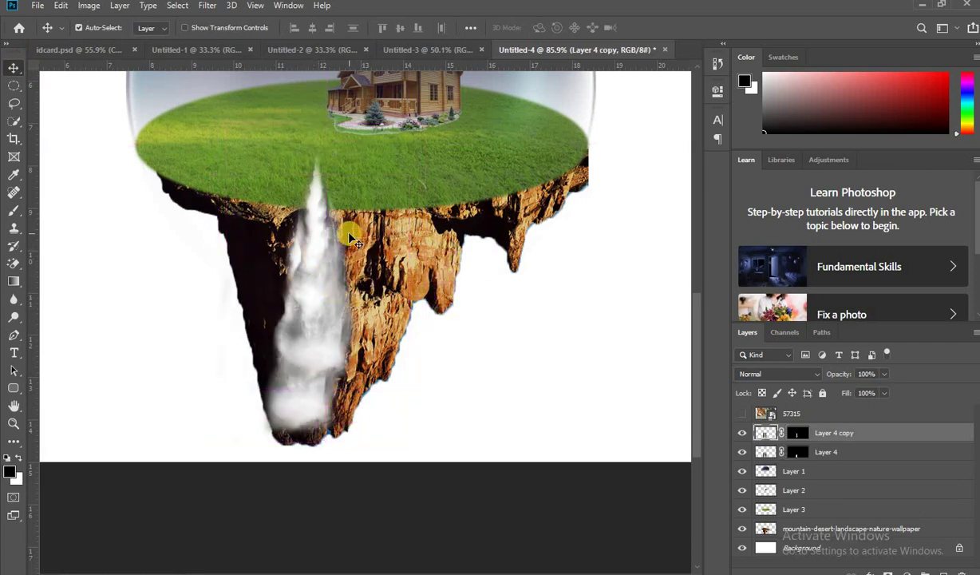
key("ctrl+t")
left_click_drag(448, 185, 429, 191)
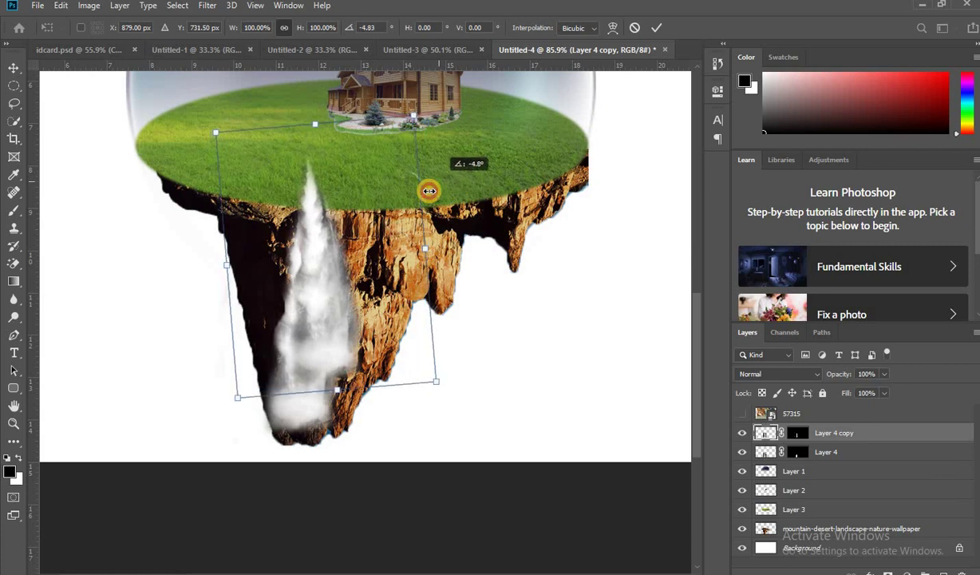
key("Return")
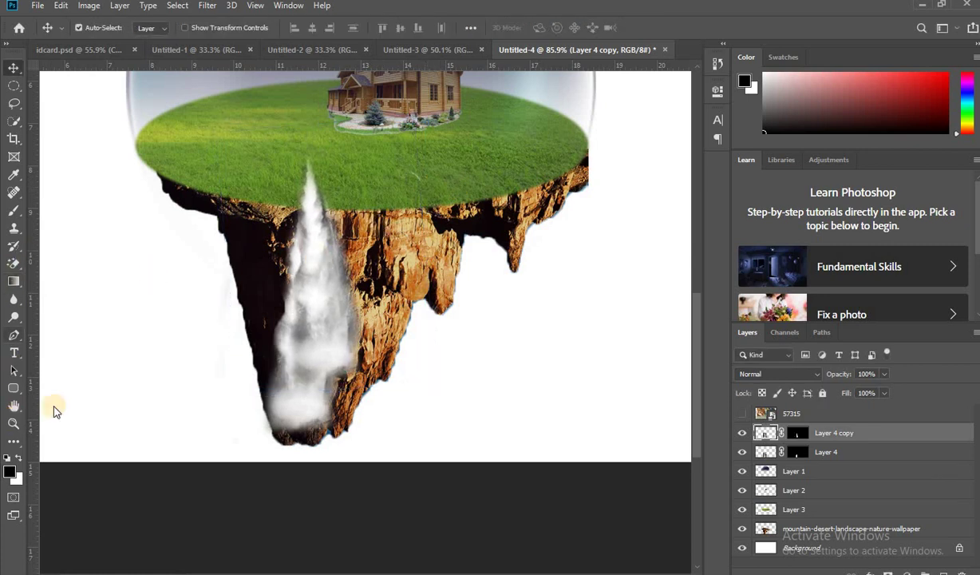
Mask the copy's top just below the grass edge.
left_click(13, 210)
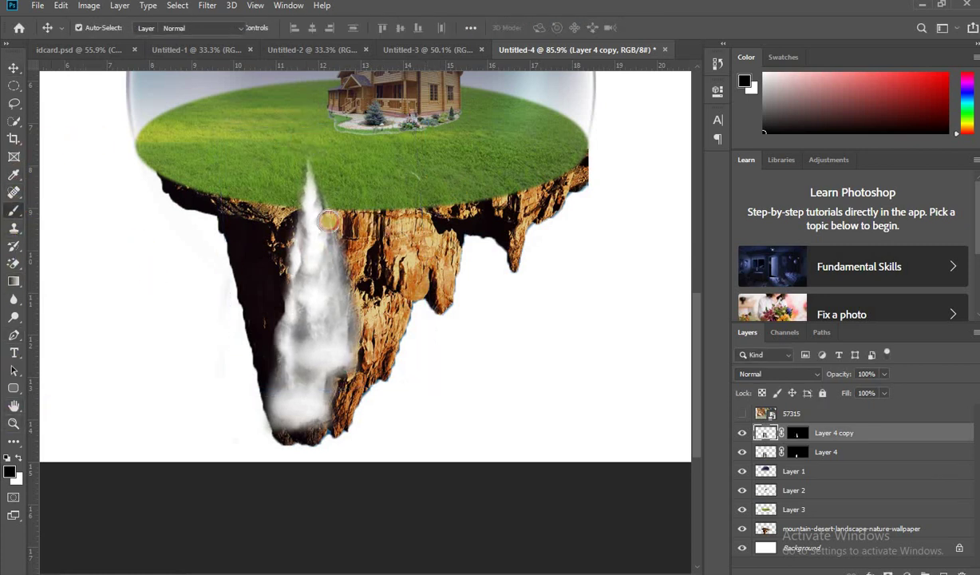
mouse_move(297, 126)
left_mouse_down()
mouse_move(301, 211)
mouse_move(328, 195)
left_mouse_up()
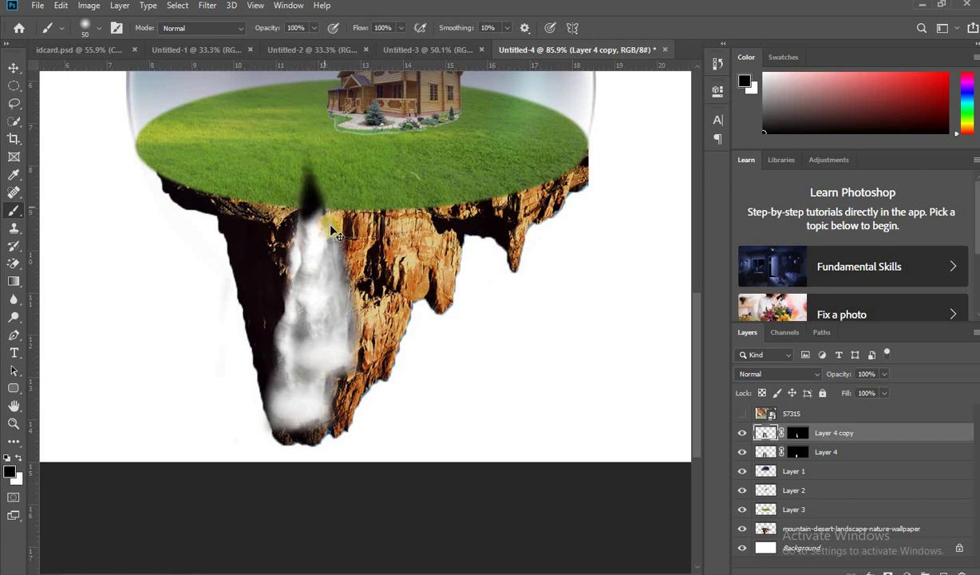
key("ctrl+z")
left_click(798, 433)
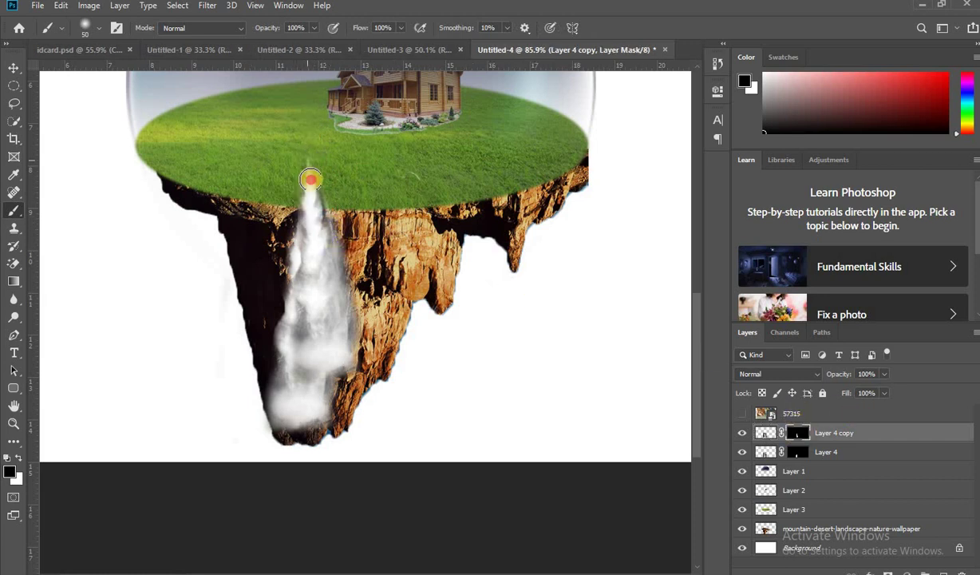
left_click_drag(318, 200, 292, 203)
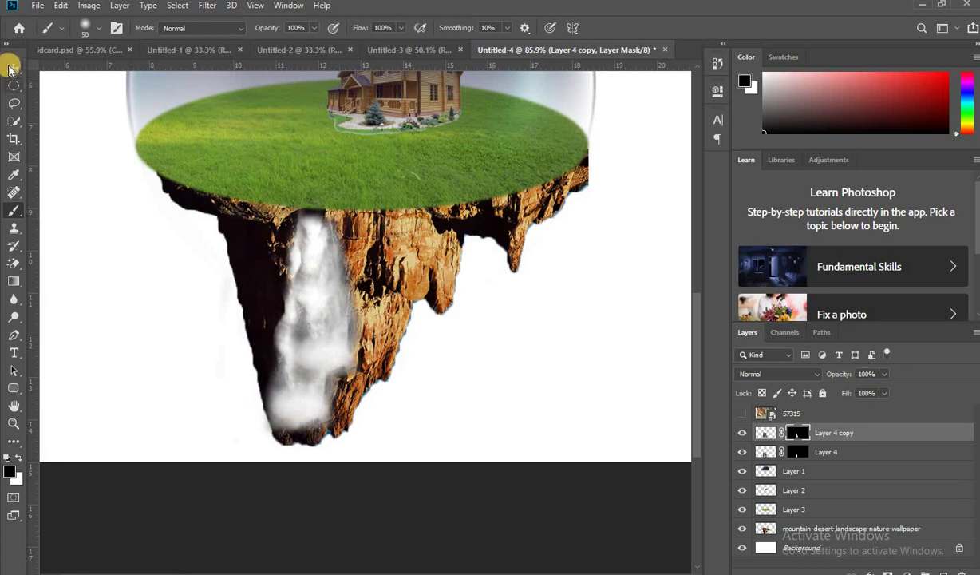
Nudge Layer 4 copy right and set its blend mode to Lighten.
left_click(14, 67)
mouse_move(306, 266)
left_mouse_down()
mouse_move(323, 261)
mouse_move(321, 249)
left_mouse_up()
left_click(766, 373)
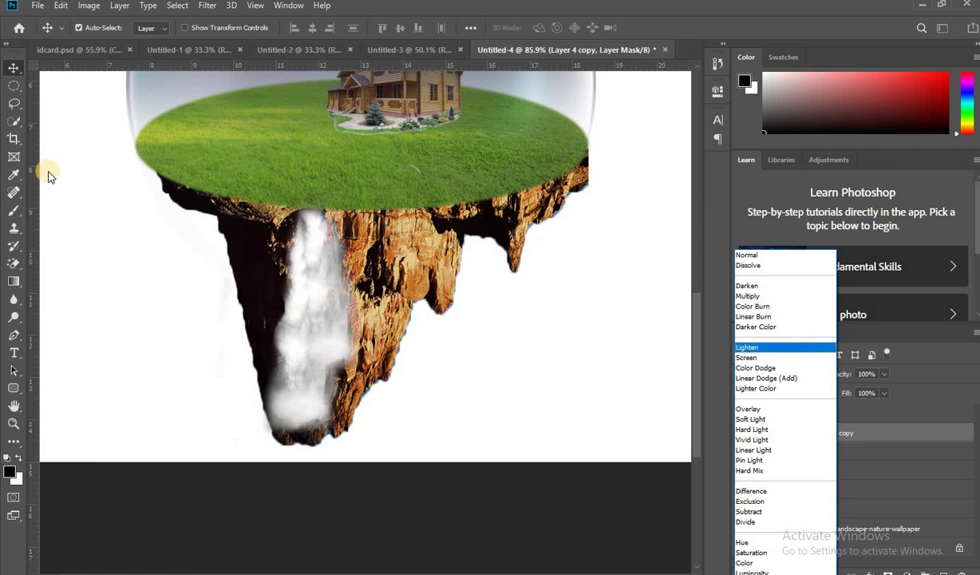
left_click(750, 347)
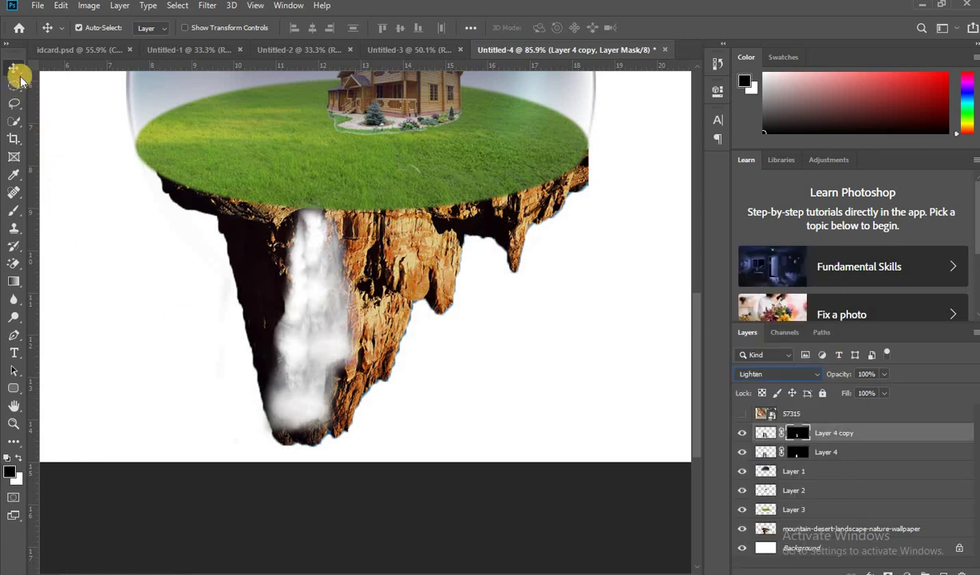
left_click(558, 431)
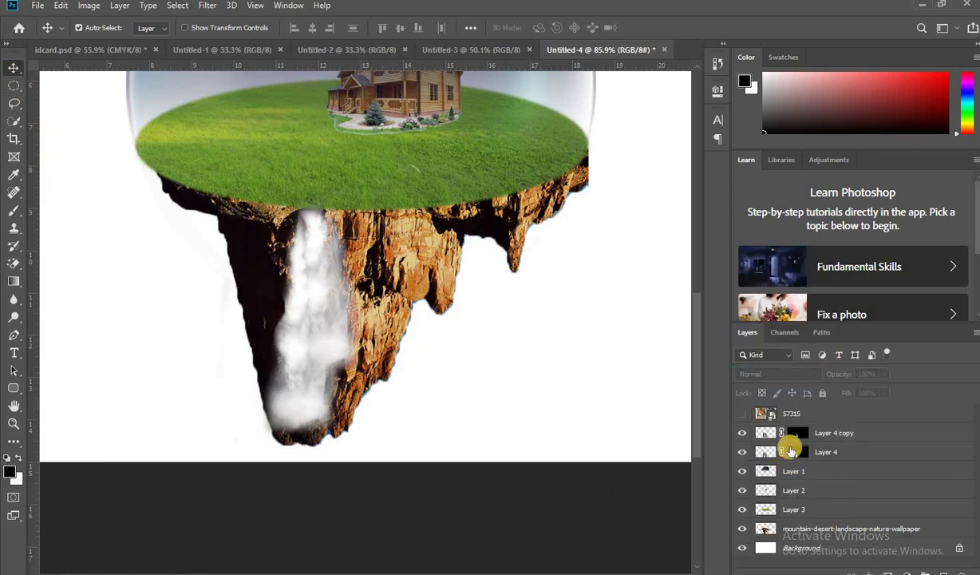
Show layer 57315, stretch it to the canvas's right edge, and move it below the island layers.
left_click(742, 413)
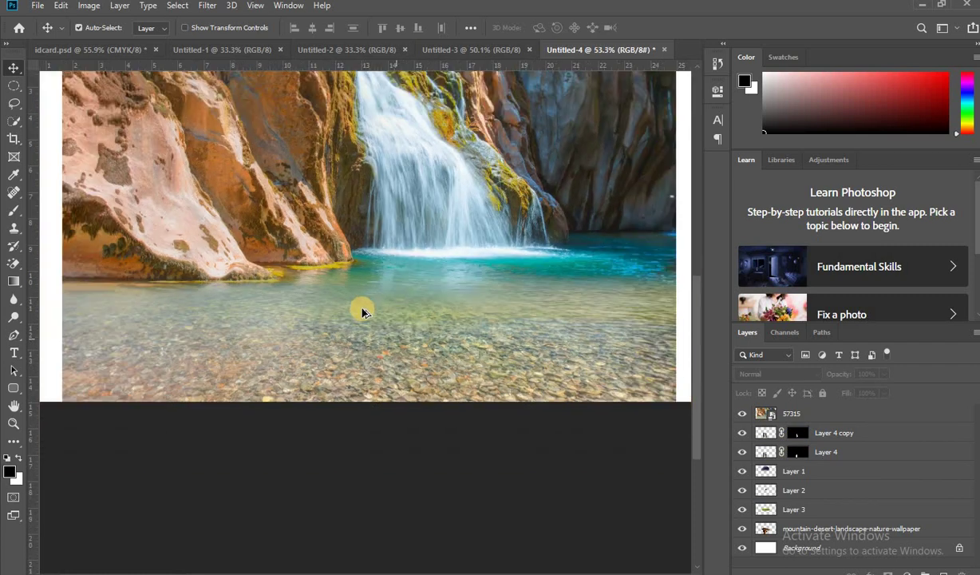
scroll(361, 308, "down", 3)
left_click_drag(312, 350, 293, 354)
key("ctrl+t")
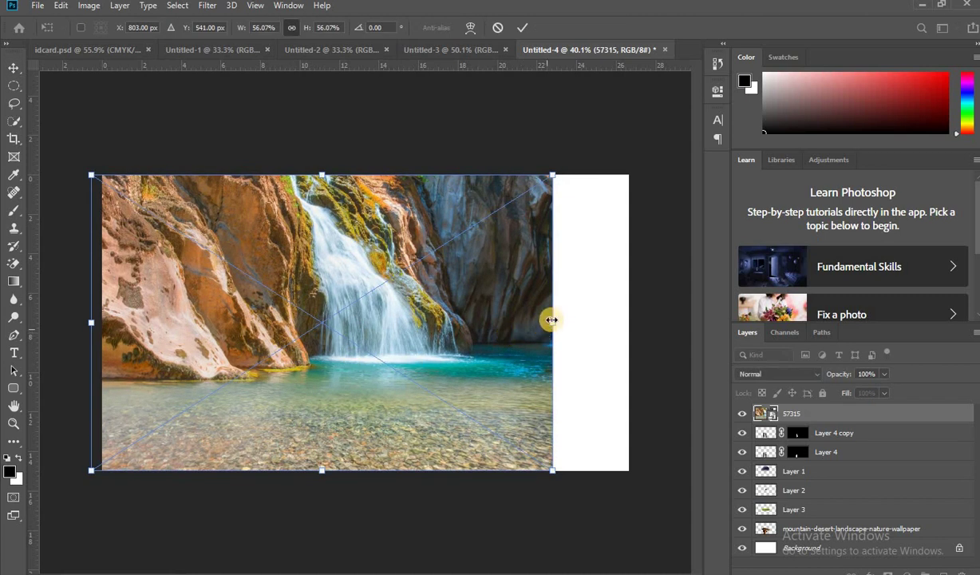
left_click_drag(552, 322, 637, 346)
key("Return")
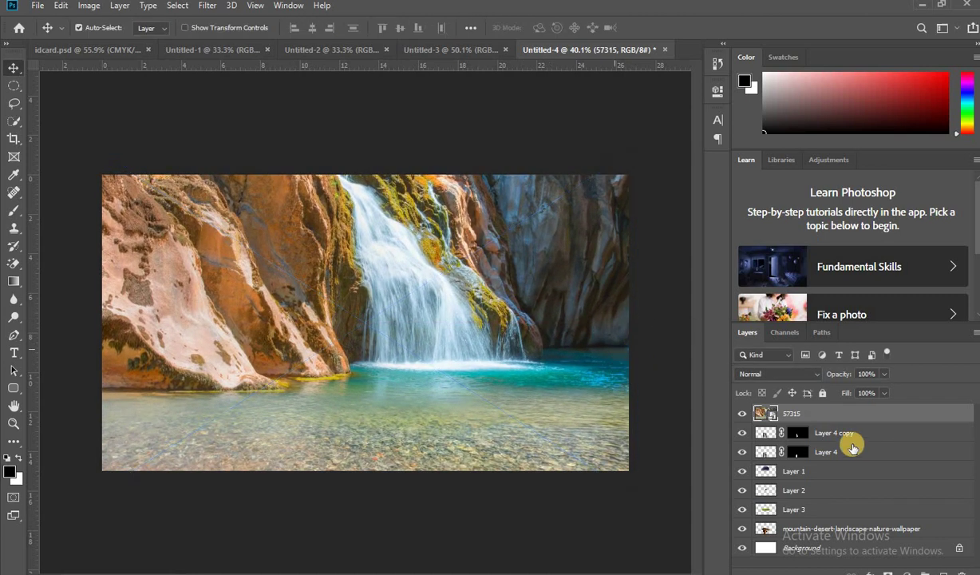
left_click_drag(835, 509, 835, 543)
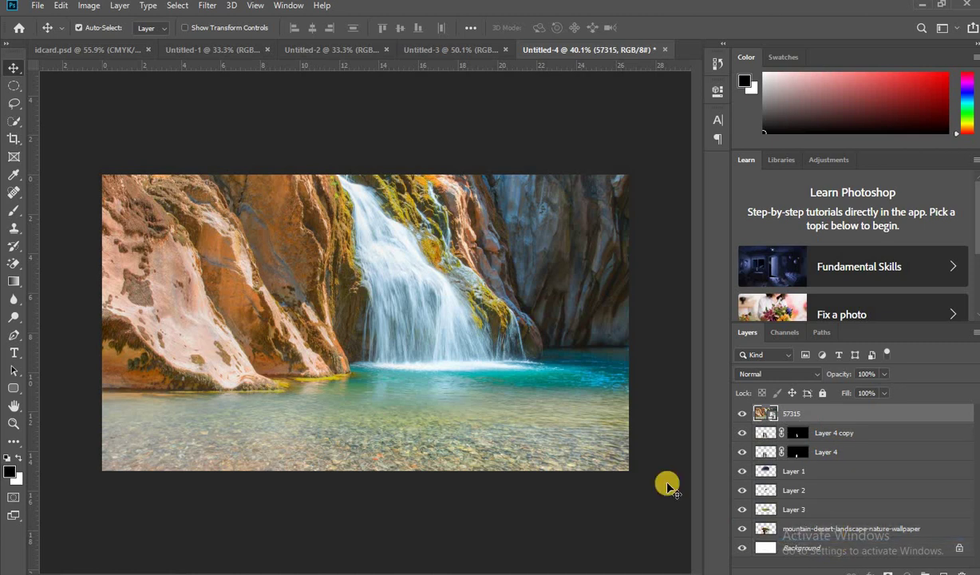
Alt-drag a lower waterfall copy (Layer 4 copy 2) so the falls reach the water.
scroll(294, 431, "up", 1)
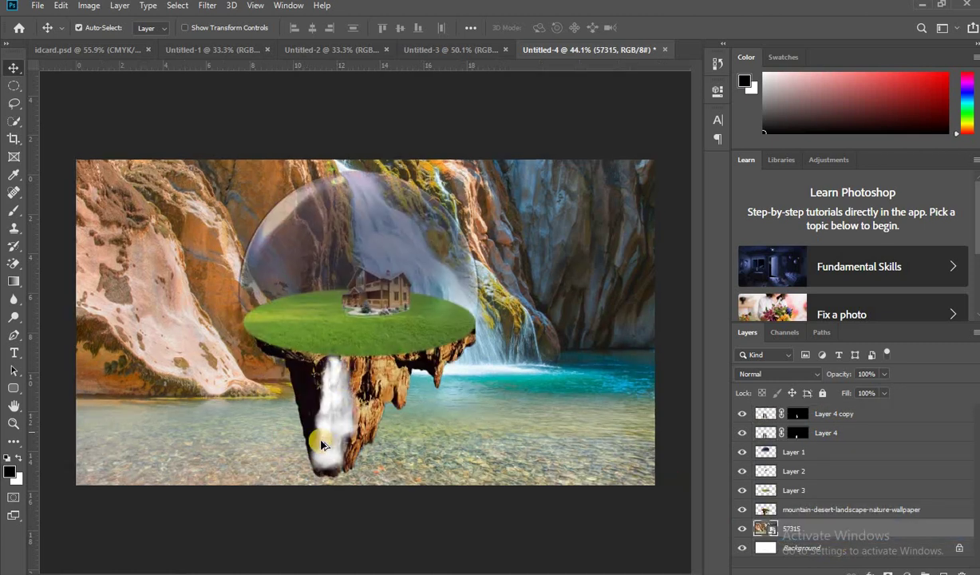
left_click_drag(330, 462, 327, 374)
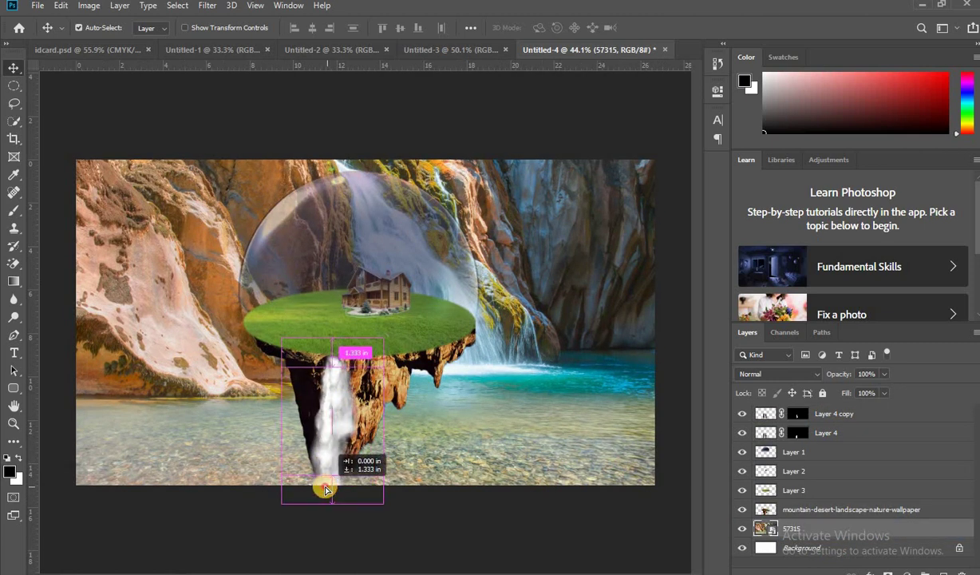
left_click(88, 383)
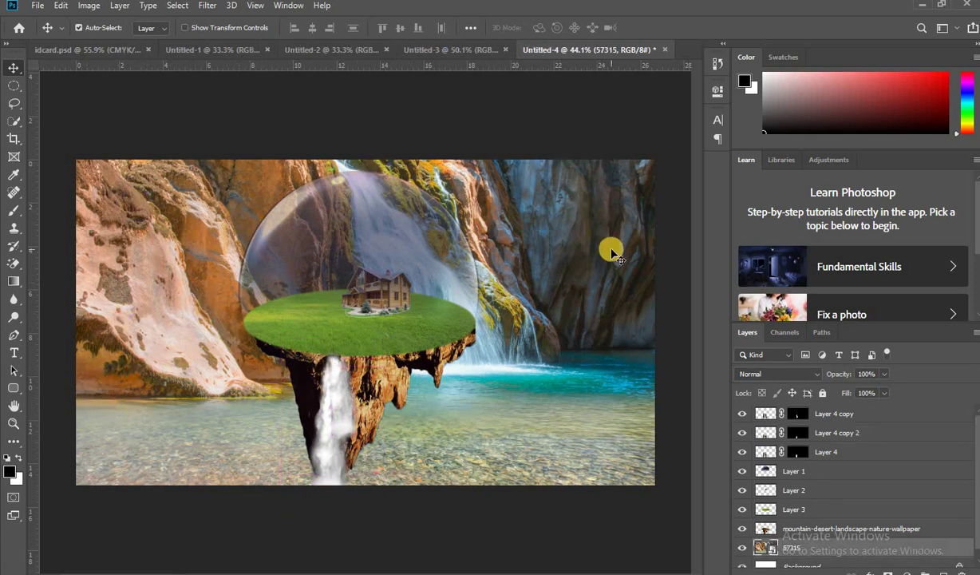
left_click(12, 103)
left_click_drag(76, 408, 255, 420)
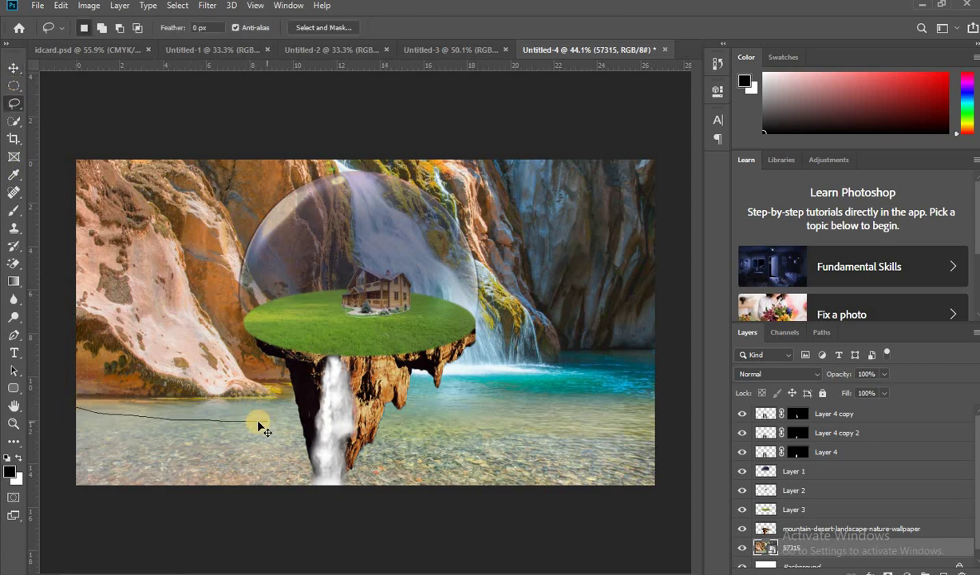
Switch to the Eraser and rasterize layer 57315.
right_click(13, 263)
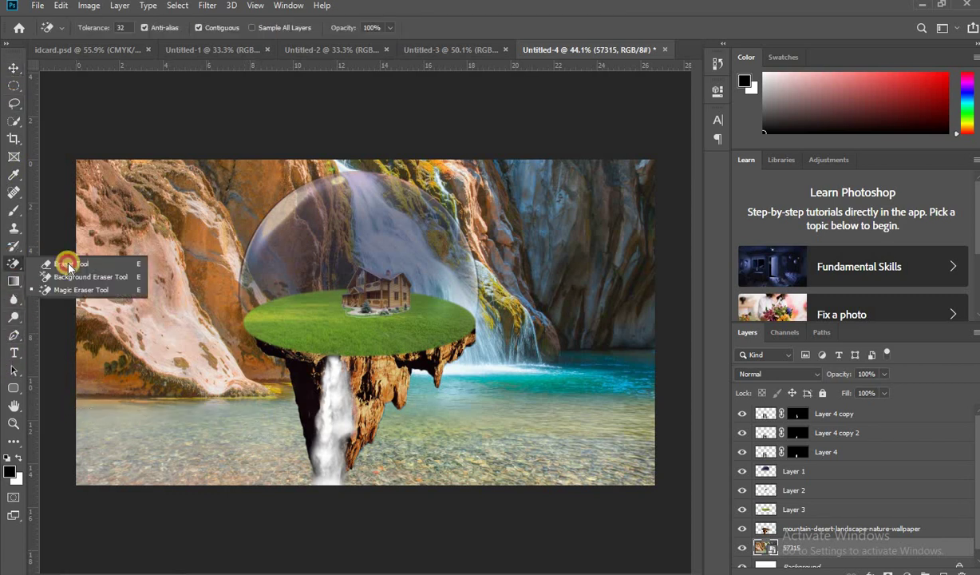
left_click(80, 248)
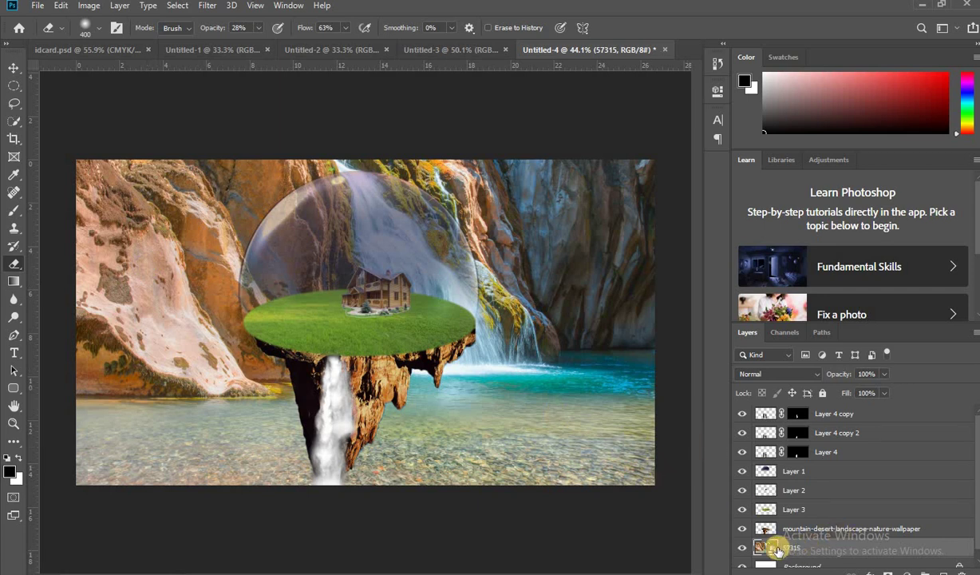
right_click(792, 551)
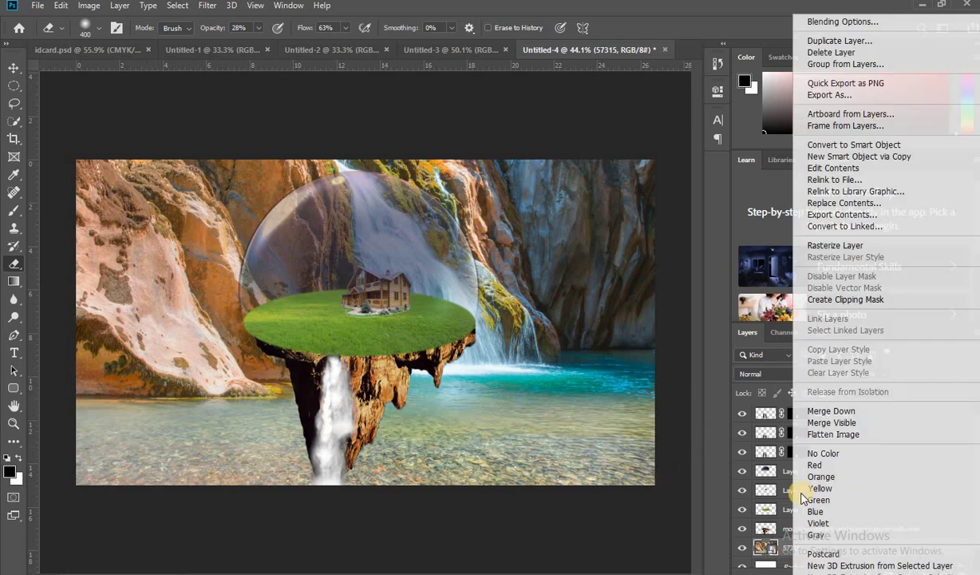
left_click(806, 236)
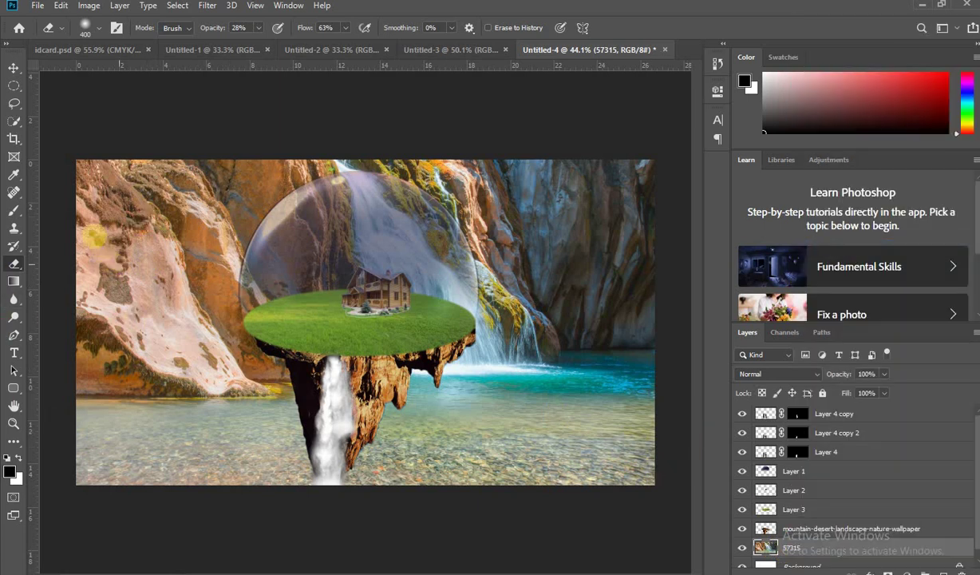
left_click_drag(691, 194, 70, 201)
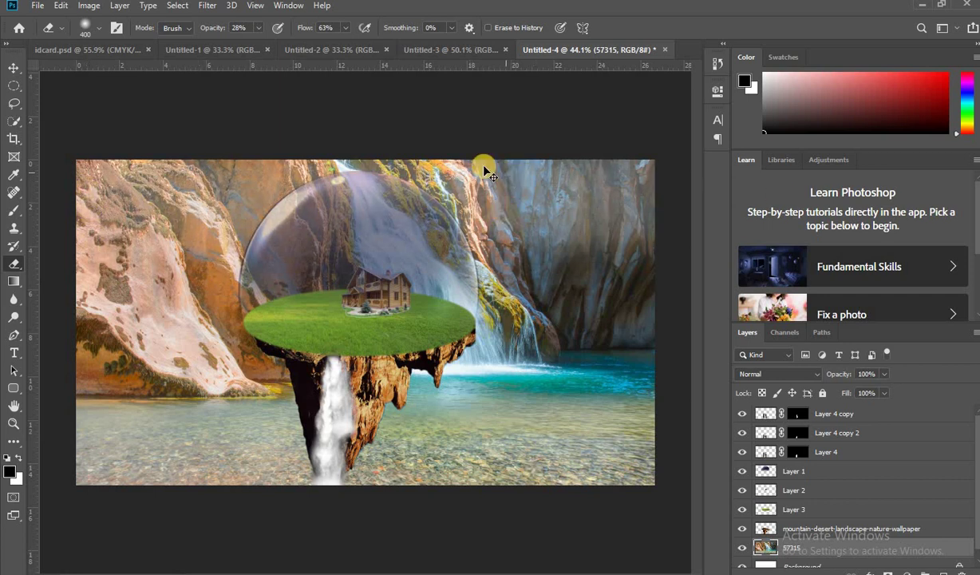
key("ctrl+z")
With a soft 400 px eraser at 100% opacity and flow, erase the photo's top band and right side.
left_click_drag(348, 30, 541, 67)
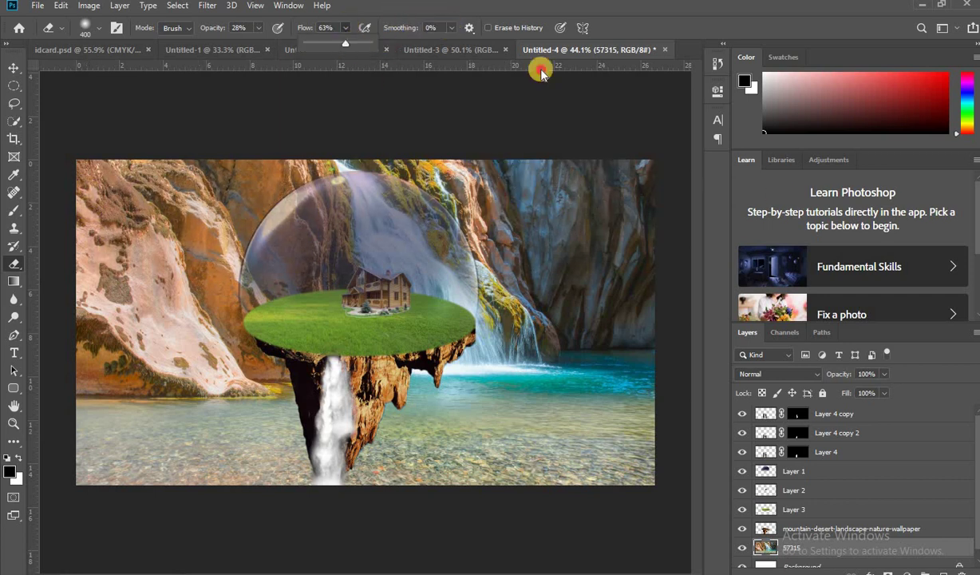
left_click(257, 28)
left_click_drag(280, 45, 333, 40)
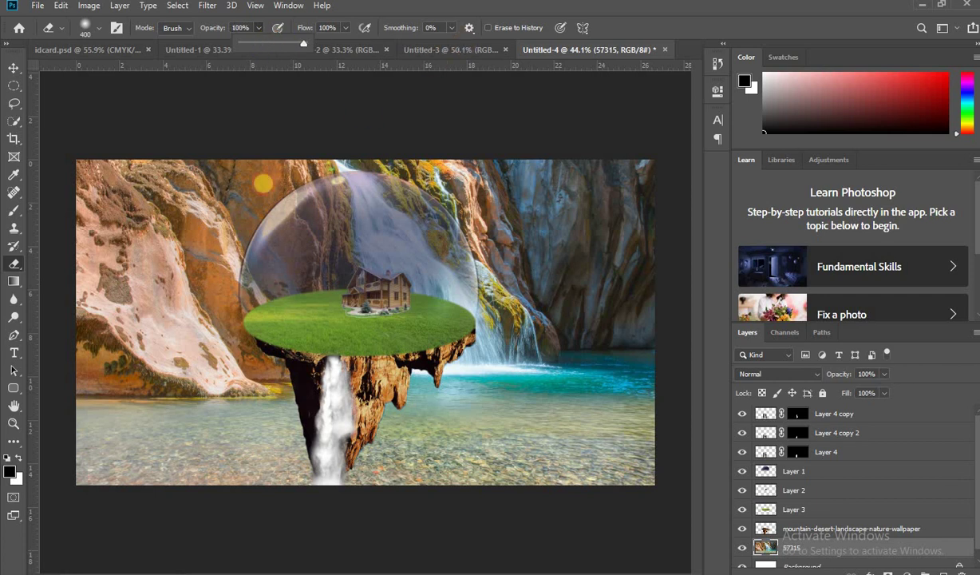
right_click(127, 222)
left_click_drag(203, 278, 172, 283)
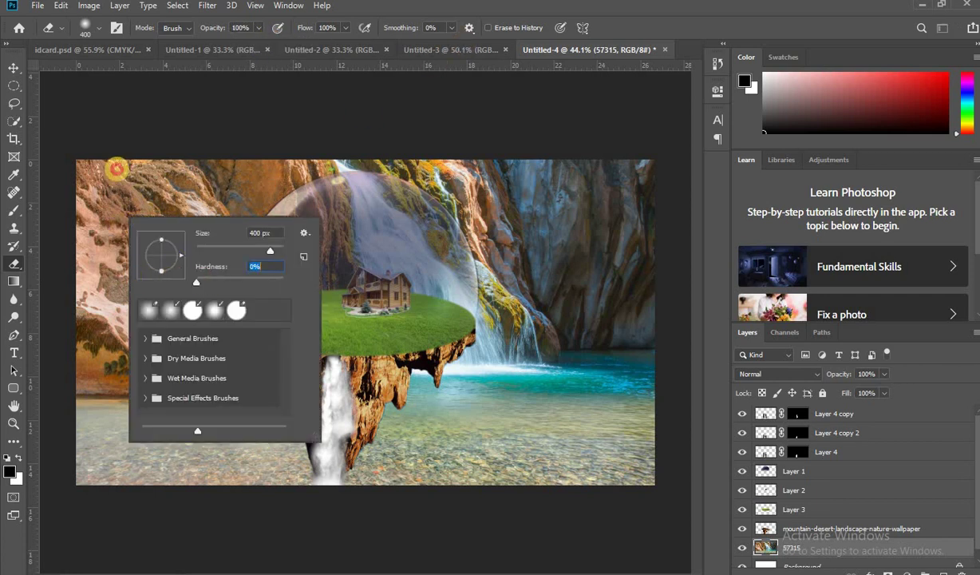
mouse_move(114, 163)
left_mouse_down()
mouse_move(72, 166)
mouse_move(680, 233)
left_mouse_up()
mouse_move(559, 293)
left_mouse_down()
mouse_move(502, 253)
mouse_move(590, 233)
mouse_move(422, 328)
mouse_move(411, 299)
mouse_move(305, 286)
mouse_move(263, 190)
mouse_move(312, 311)
mouse_move(219, 361)
mouse_move(4, 288)
mouse_move(165, 345)
mouse_move(186, 365)
mouse_move(53, 254)
left_mouse_up()
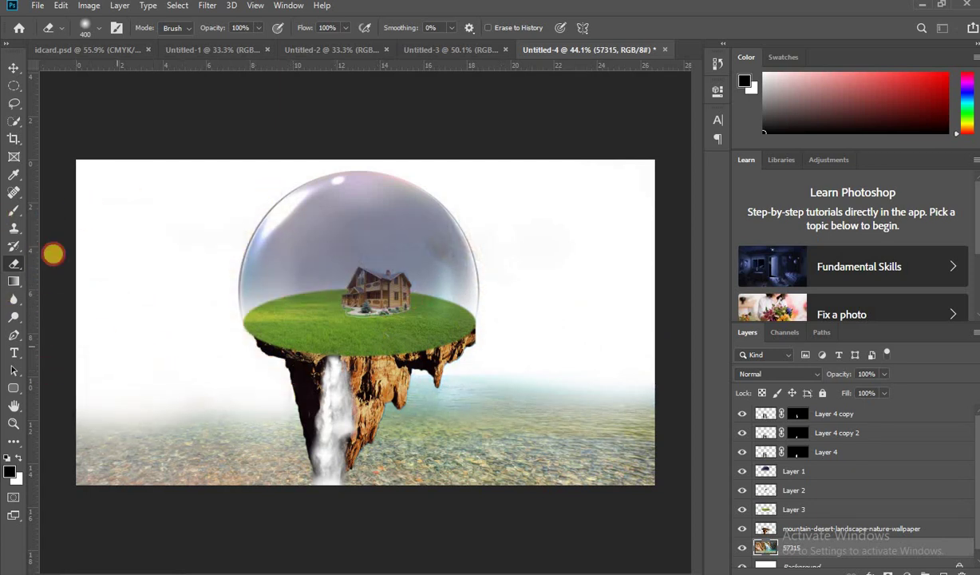
Scale layer 57315 to 131% and shift it up and to the left.
left_click(14, 67)
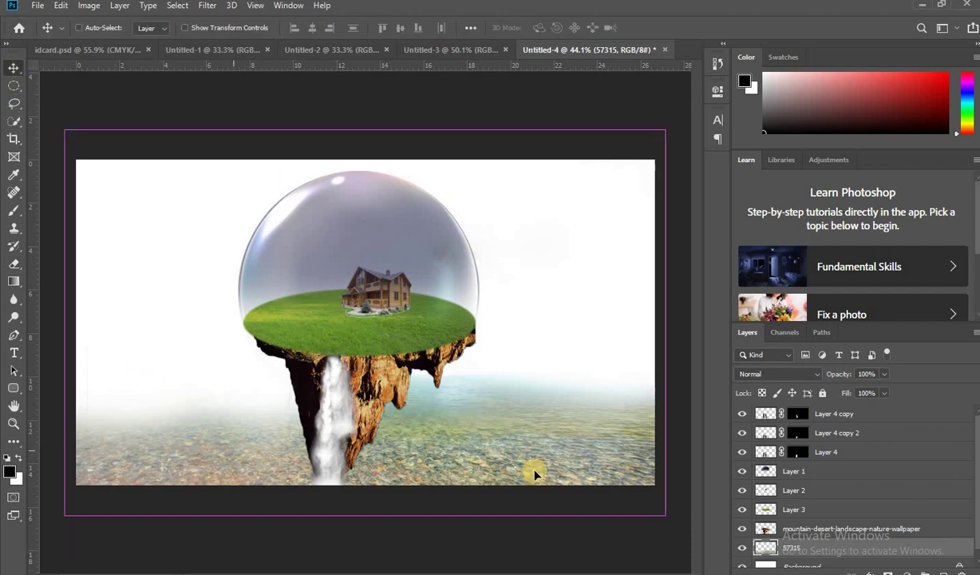
key("ctrl+t")
left_click_drag(678, 319, 744, 284)
left_click_drag(494, 474, 373, 437)
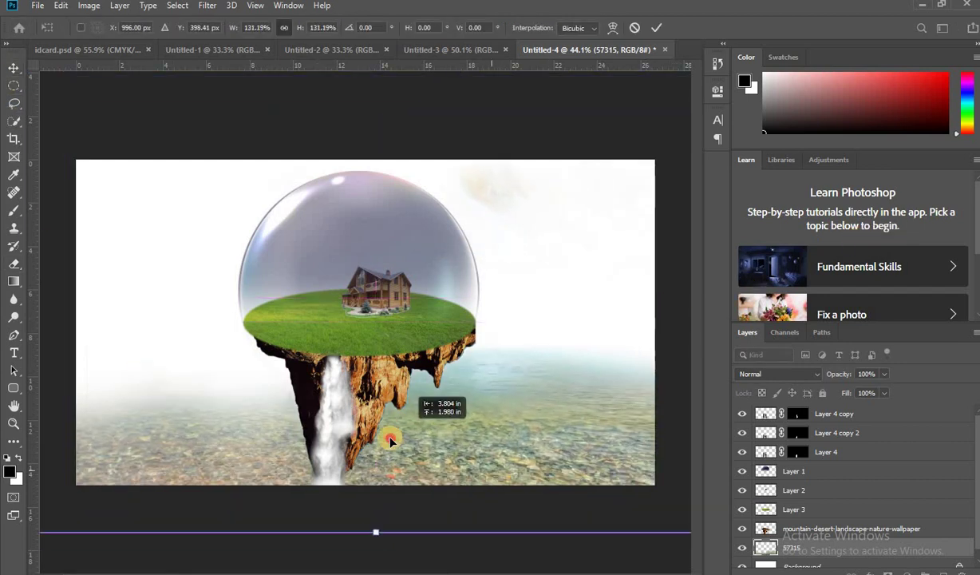
double_click(662, 287)
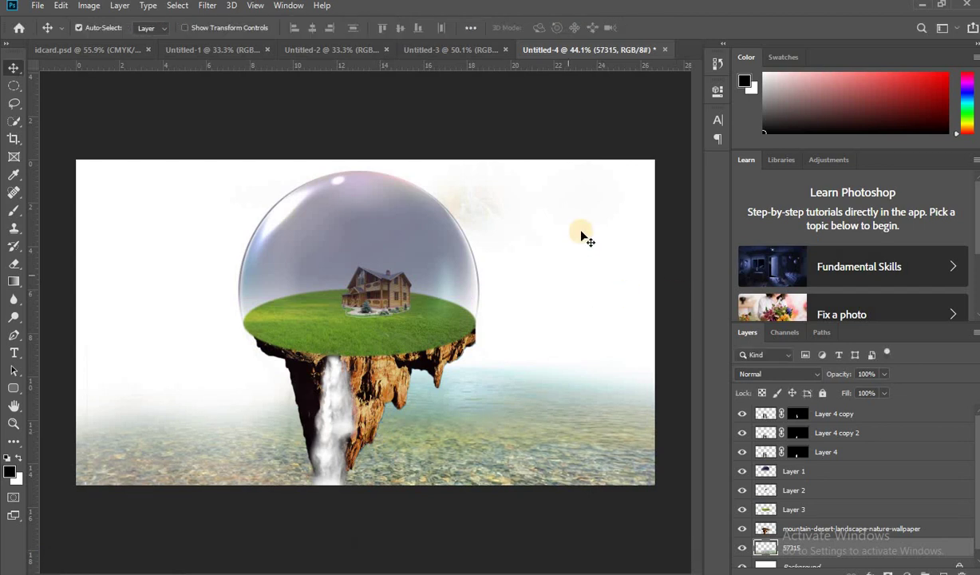
scroll(814, 535, "down", 1)
left_click(816, 546)
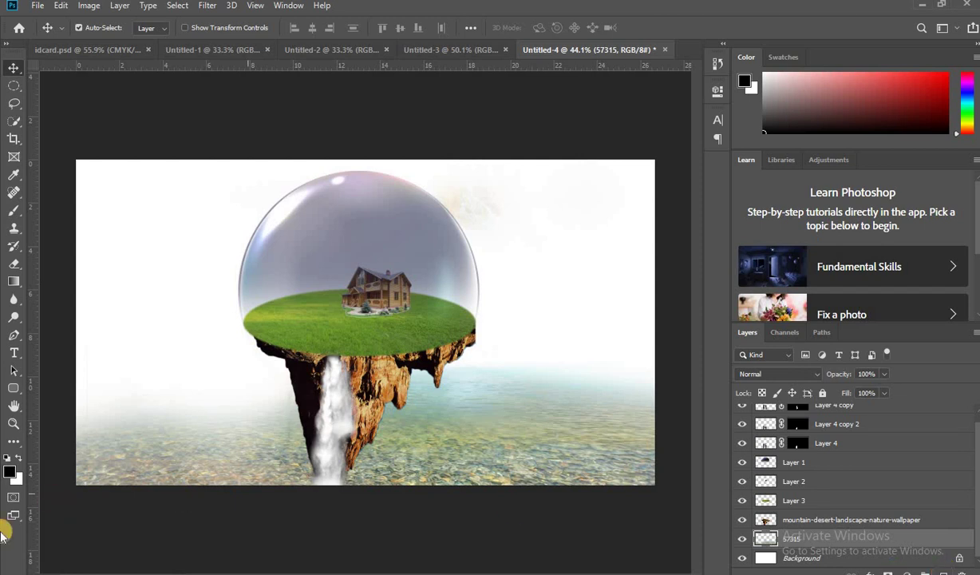
Set the foreground colour to bright cyan, undoing a fill on layer 57315.
left_click(11, 469)
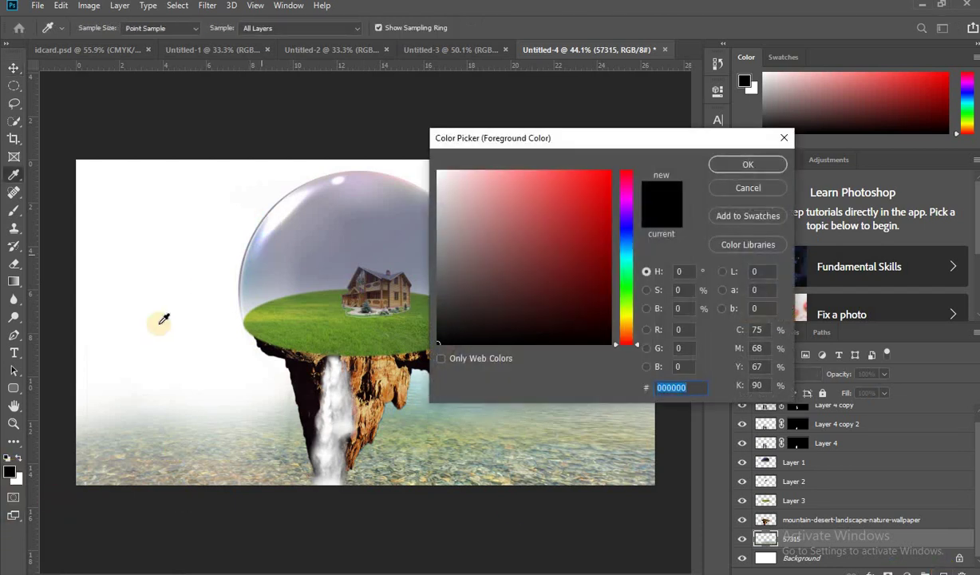
left_click(629, 251)
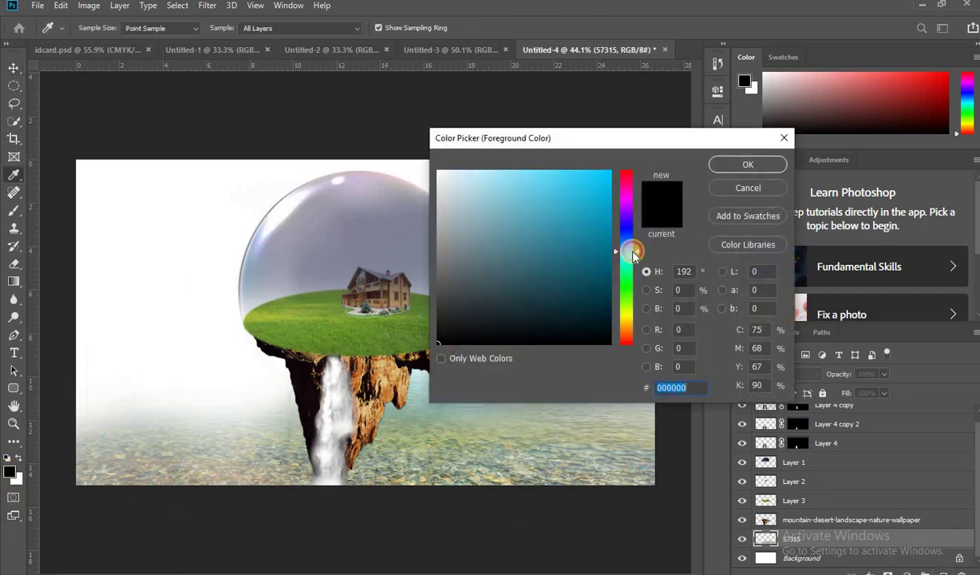
left_click(611, 171)
key("Return")
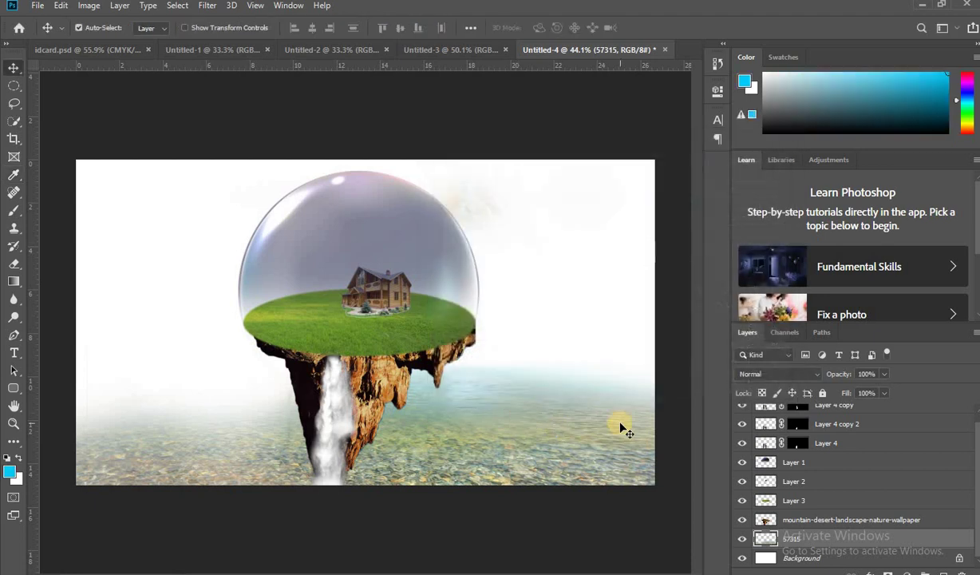
key("alt+BackSpace")
key("ctrl")
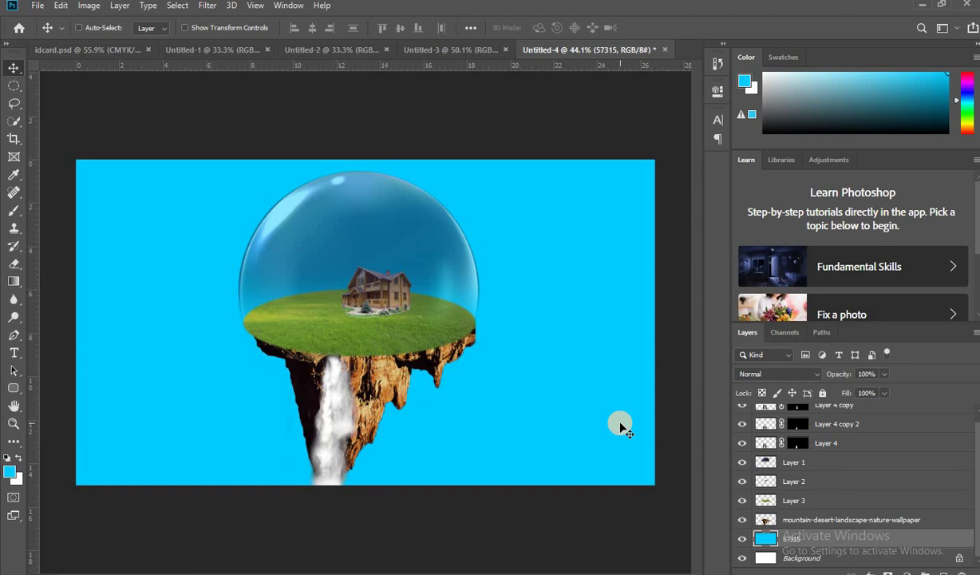
key("ctrl+z")
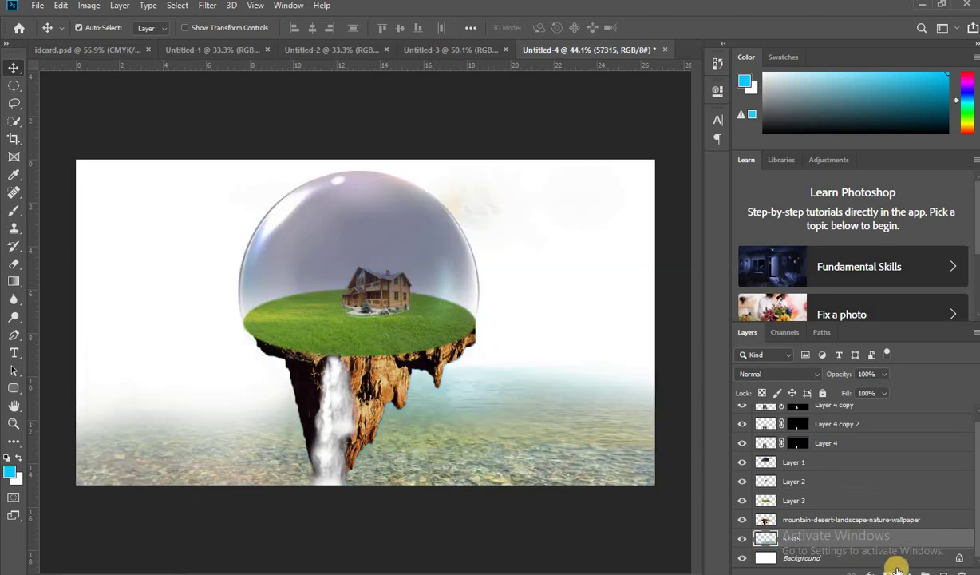
Add Layer 5 below layer 57315, fill it cyan, and set its hue to about -1.
left_click(947, 571)
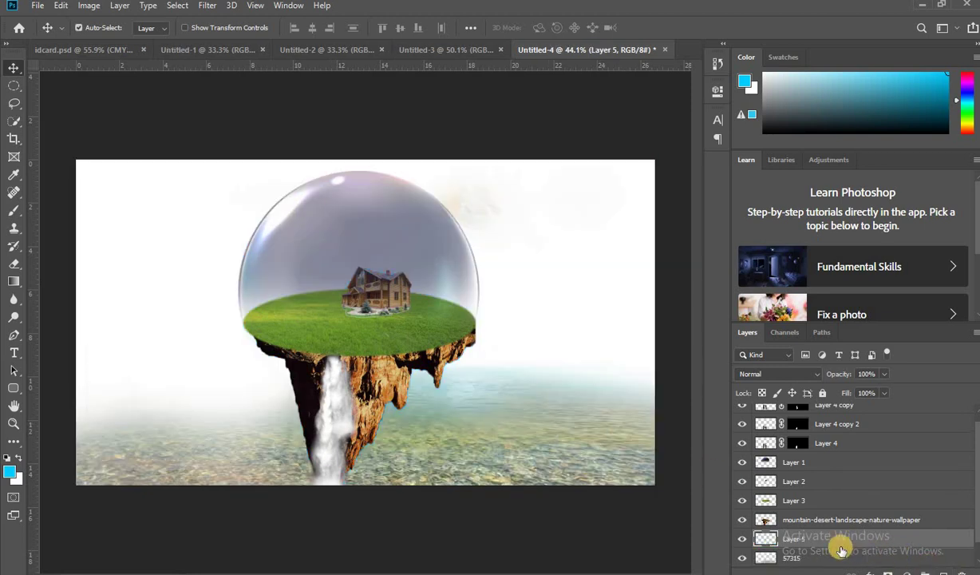
left_click_drag(826, 553, 828, 568)
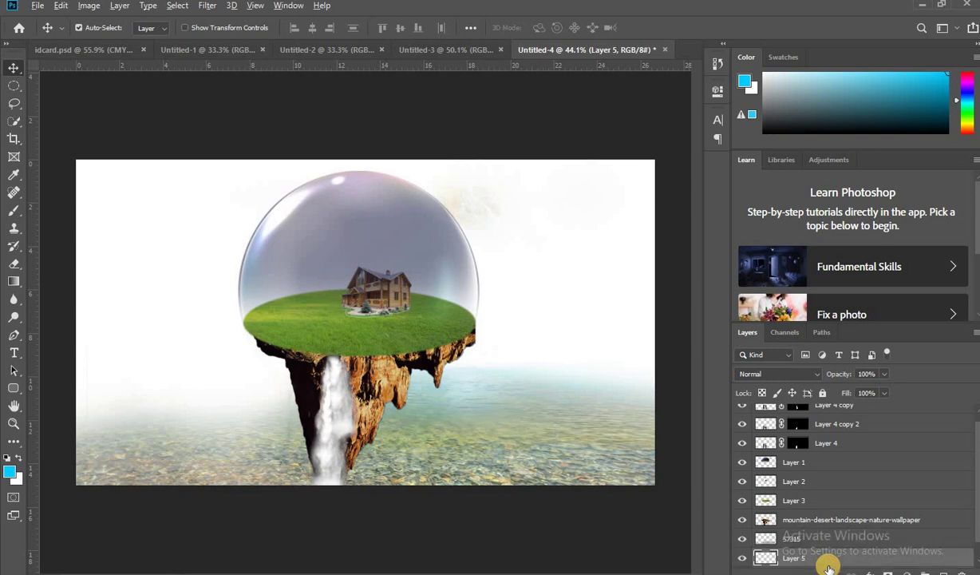
key("alt+BackSpace")
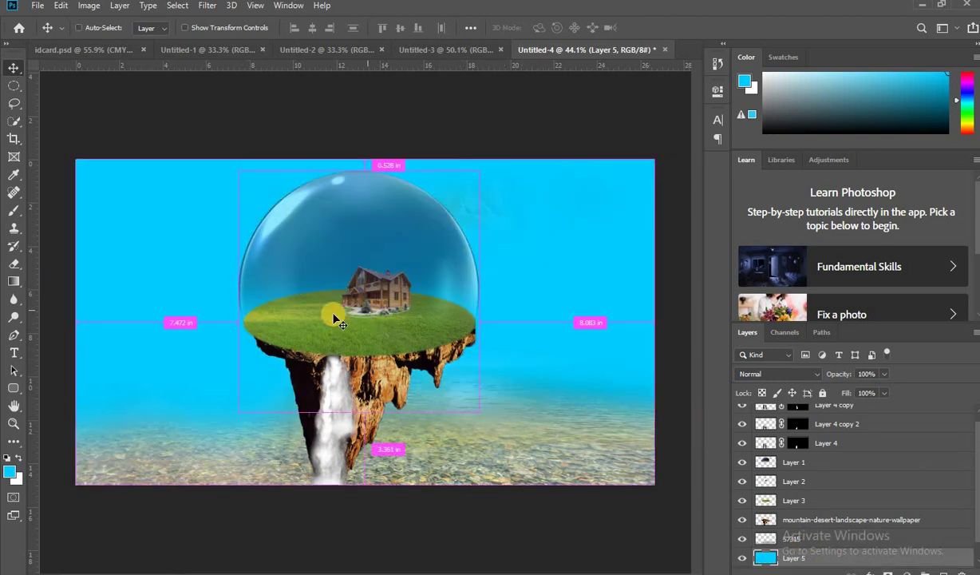
key("i")
key("ctrl+u")
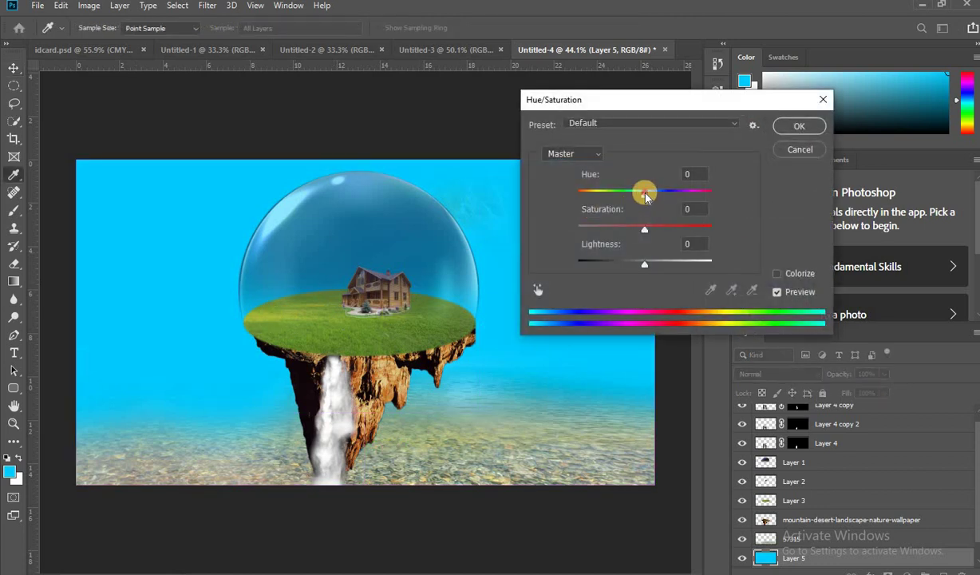
mouse_move(643, 193)
left_mouse_down()
mouse_move(631, 196)
mouse_move(654, 196)
left_mouse_up()
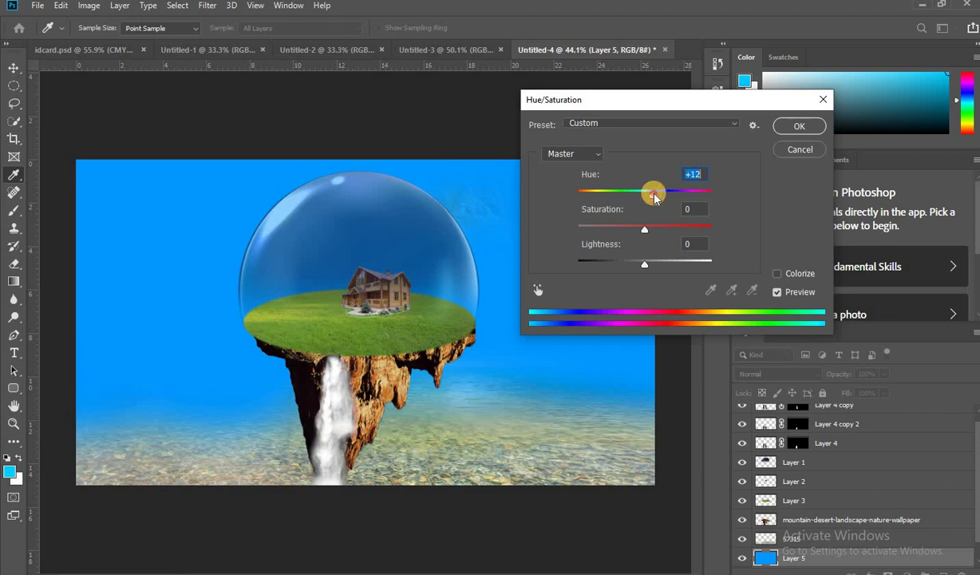
left_click_drag(661, 196, 642, 194)
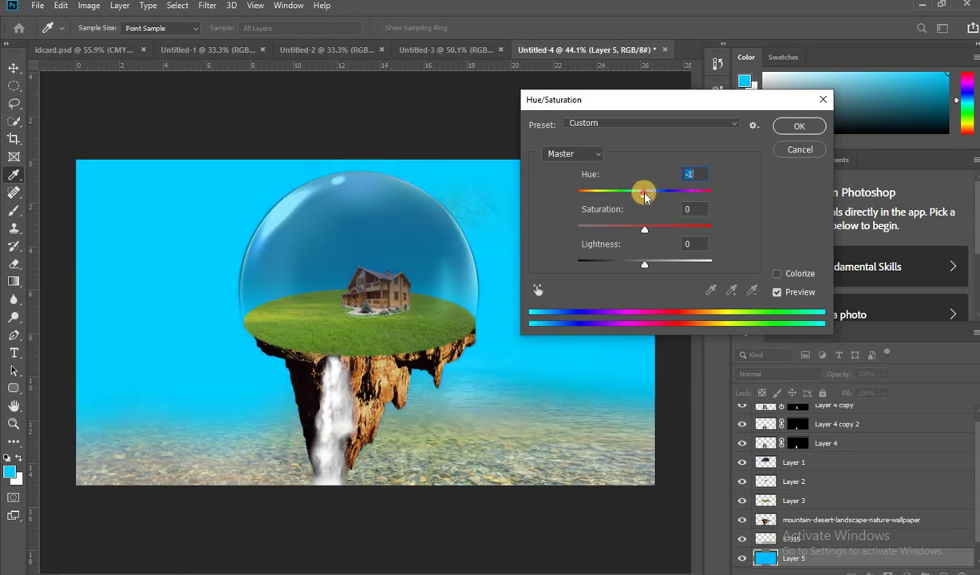
Confirm the hue change, then erase the top of the sky with a 511 px soft eraser.
left_click(813, 127)
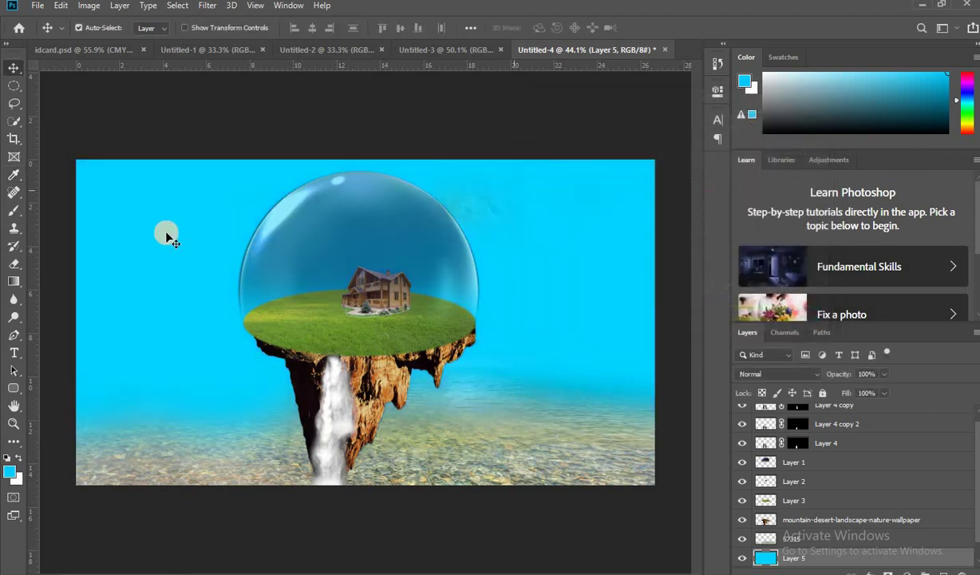
left_click(14, 263)
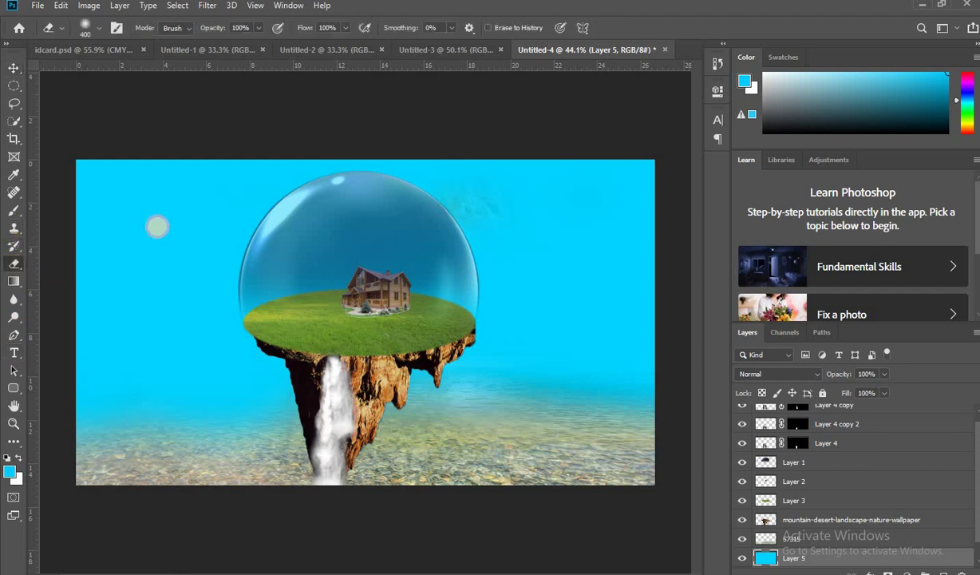
left_click_drag(309, 156, 207, 216)
key("ctrl+z")
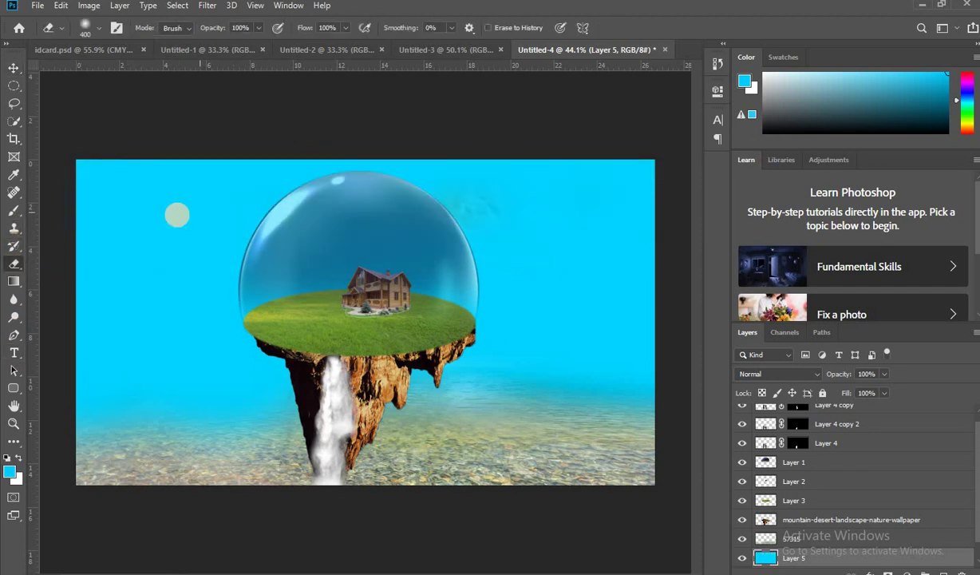
right_click(183, 214)
left_click_drag(304, 249, 328, 240)
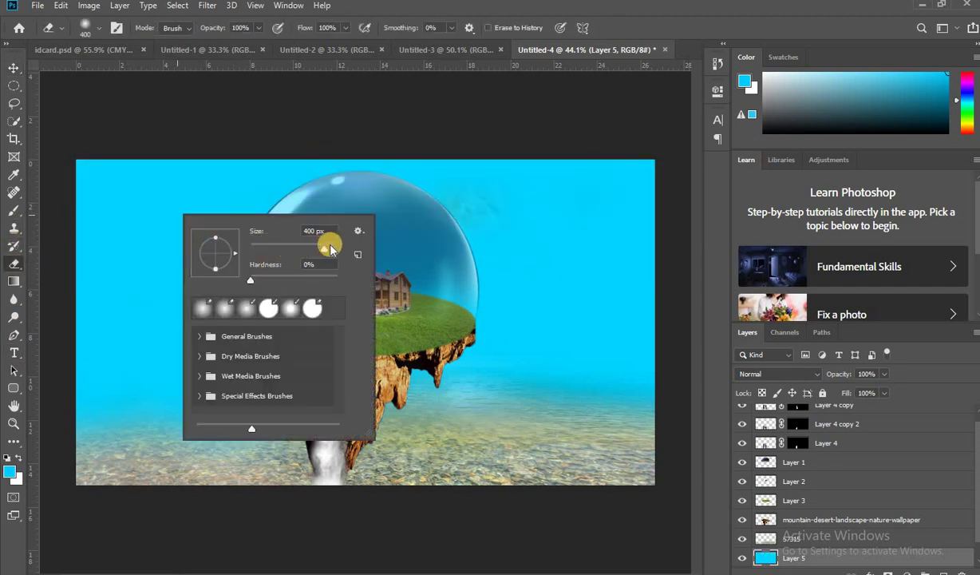
mouse_move(92, 157)
left_mouse_down()
mouse_move(653, 168)
mouse_move(247, 147)
left_mouse_up()
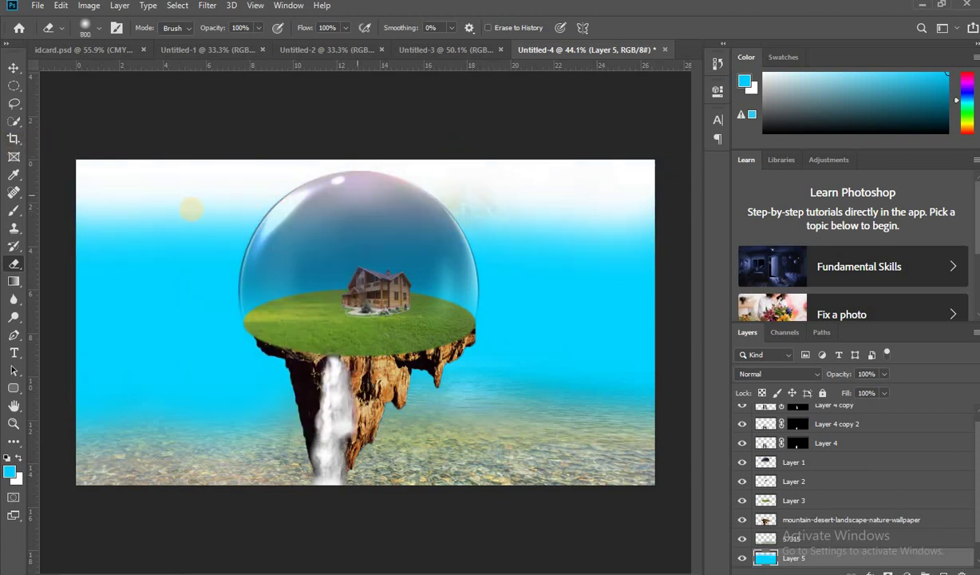
left_click_drag(151, 194, 646, 187)
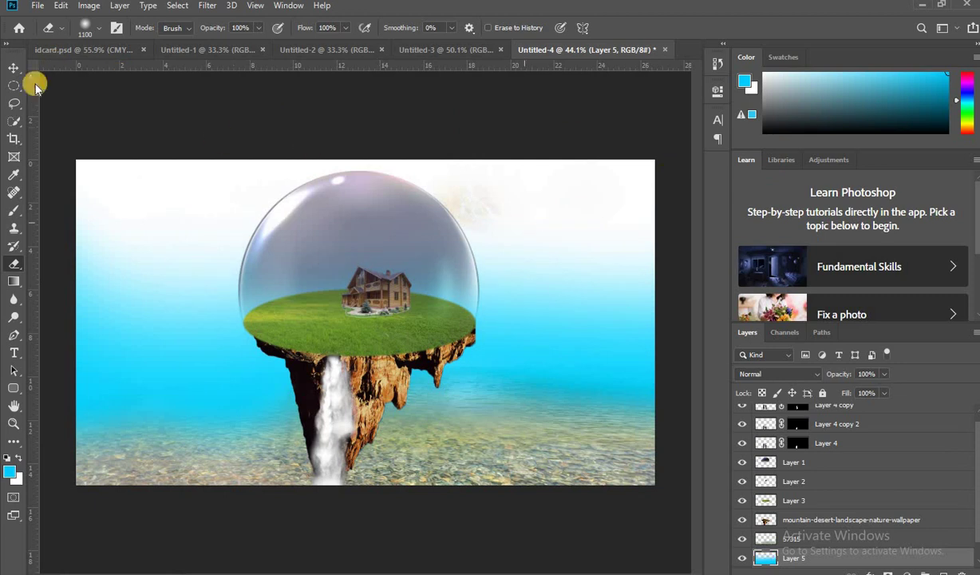
Select Layer 4 copy and bring up the list of adjustment layers.
left_click(13, 67)
left_click(333, 220)
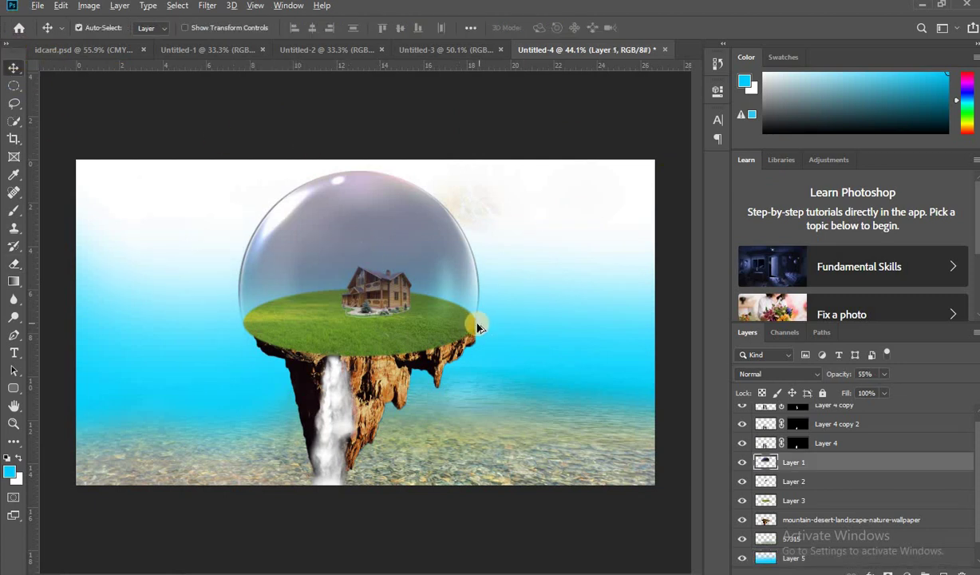
key("ctrl+minus")
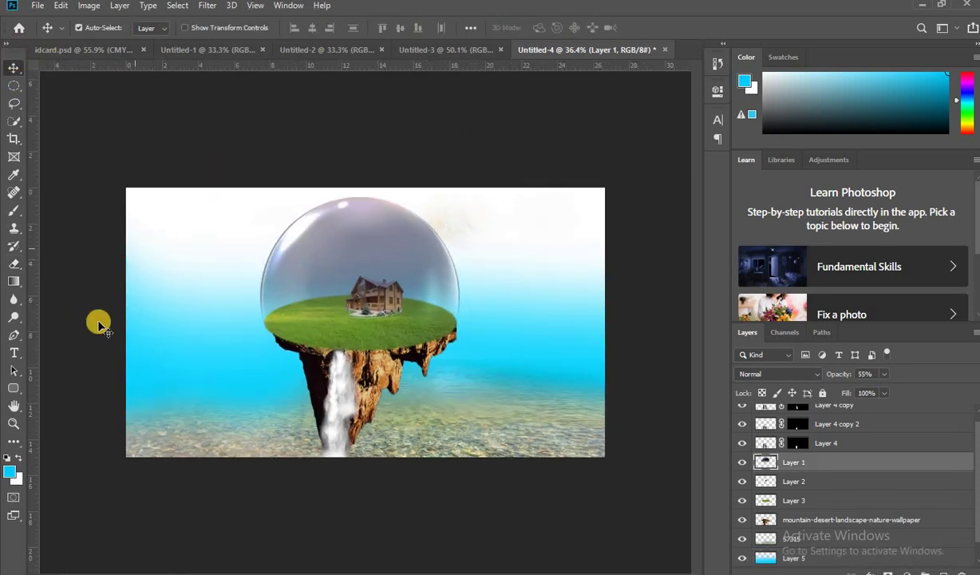
key("ctrl+plus")
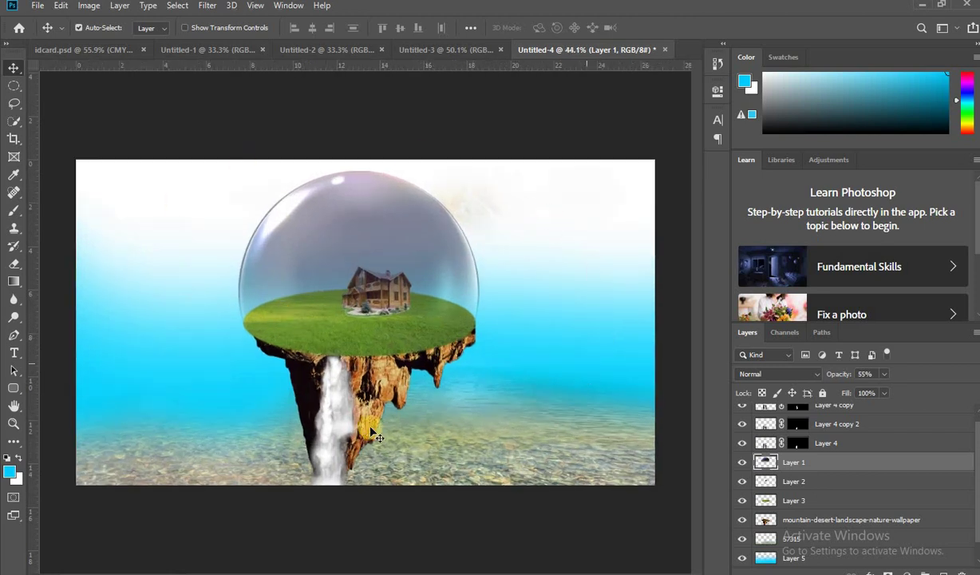
scroll(846, 425, "up", 1)
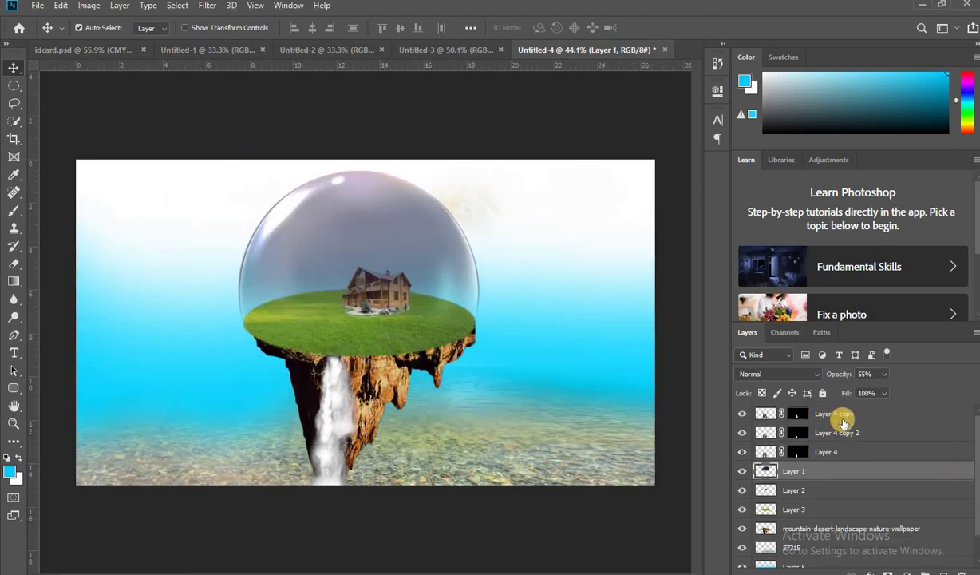
left_click(842, 415)
left_click(904, 571)
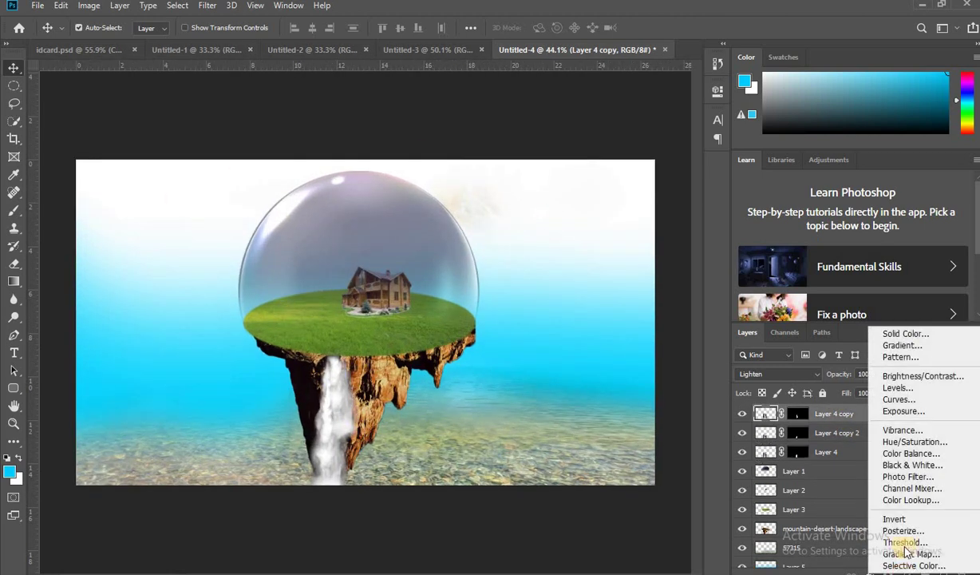
Add a Color Lookup layer with the DC1_02_flatly_brown_v2.cube LUT, after trying 2Strip and Candlelight.
left_click(908, 501)
left_click(615, 129)
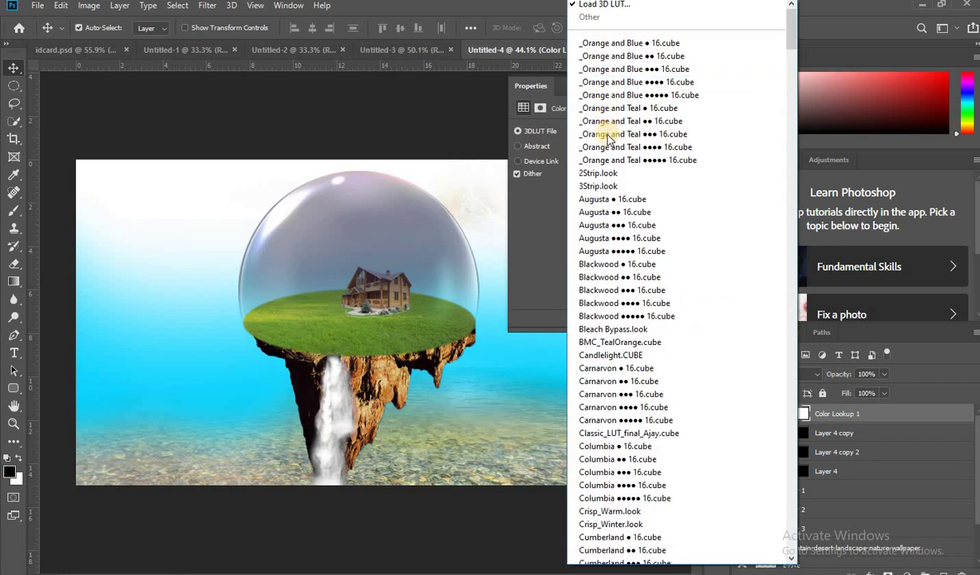
left_click(597, 173)
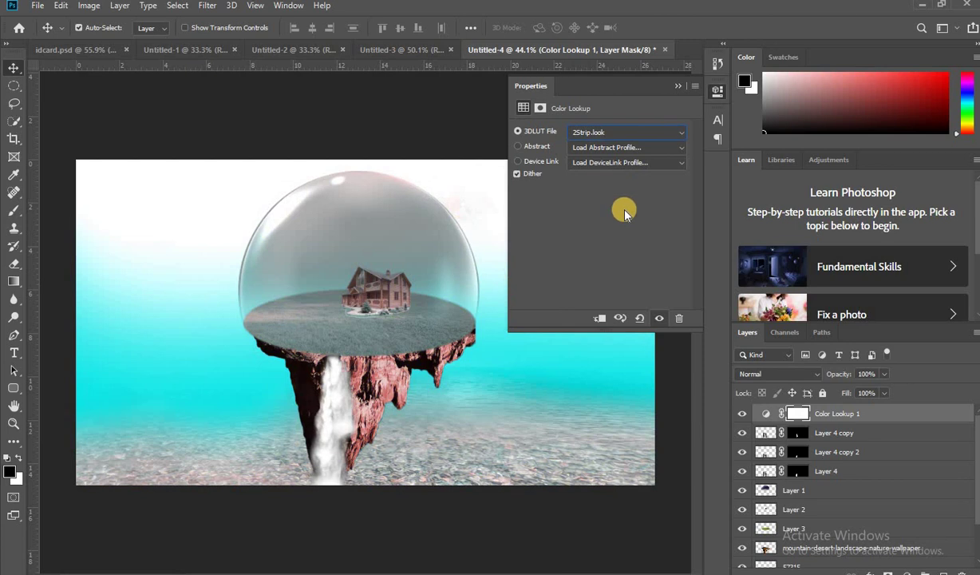
left_click(602, 134)
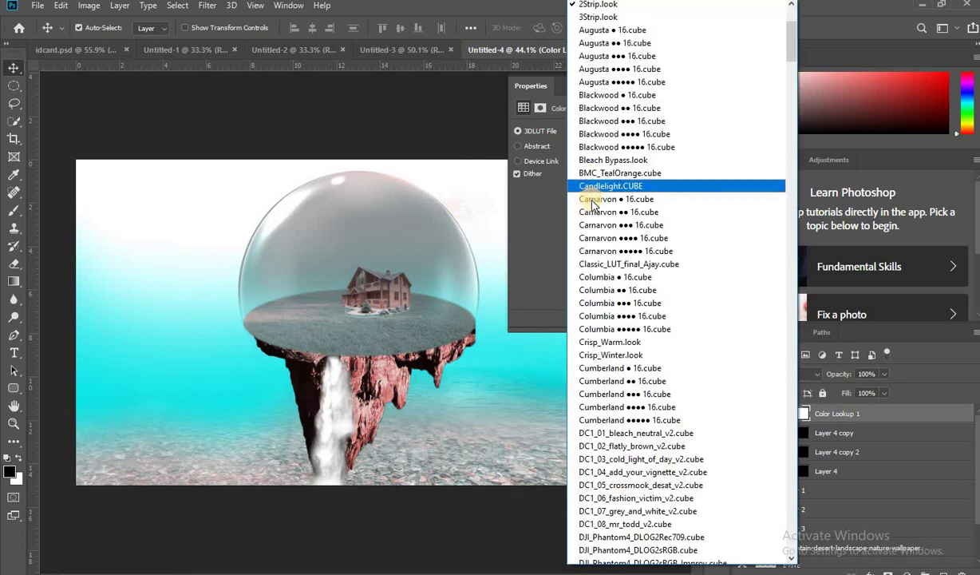
left_click(581, 188)
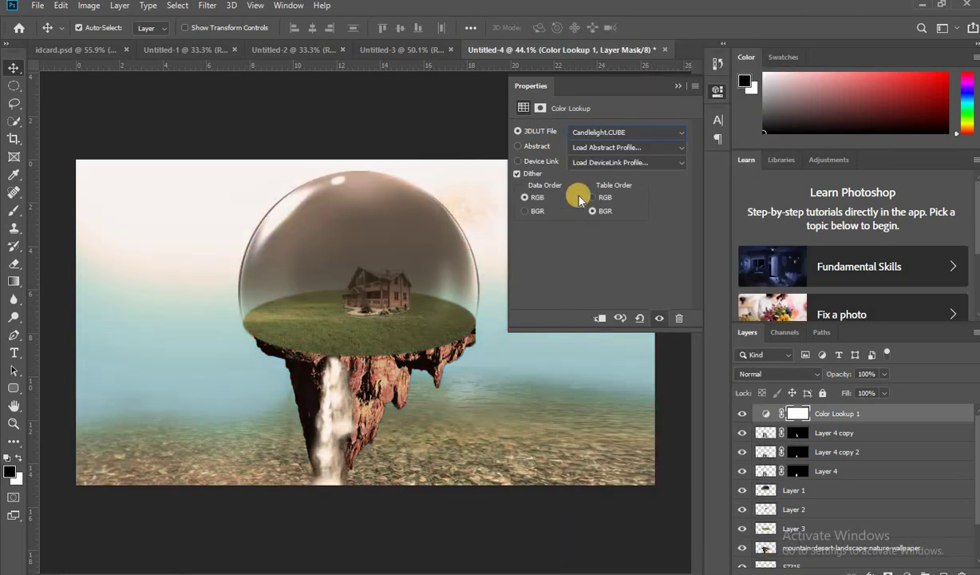
left_click(611, 138)
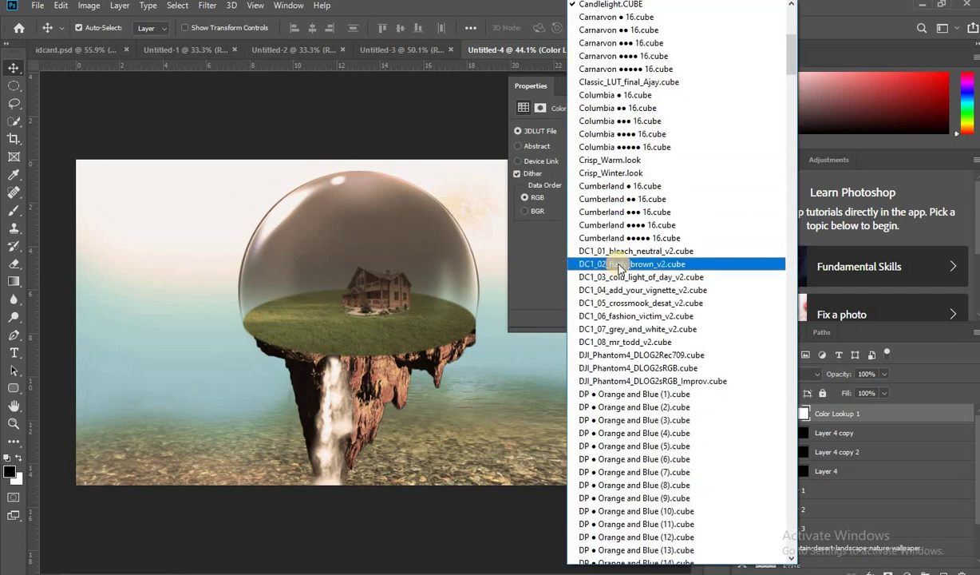
left_click(591, 260)
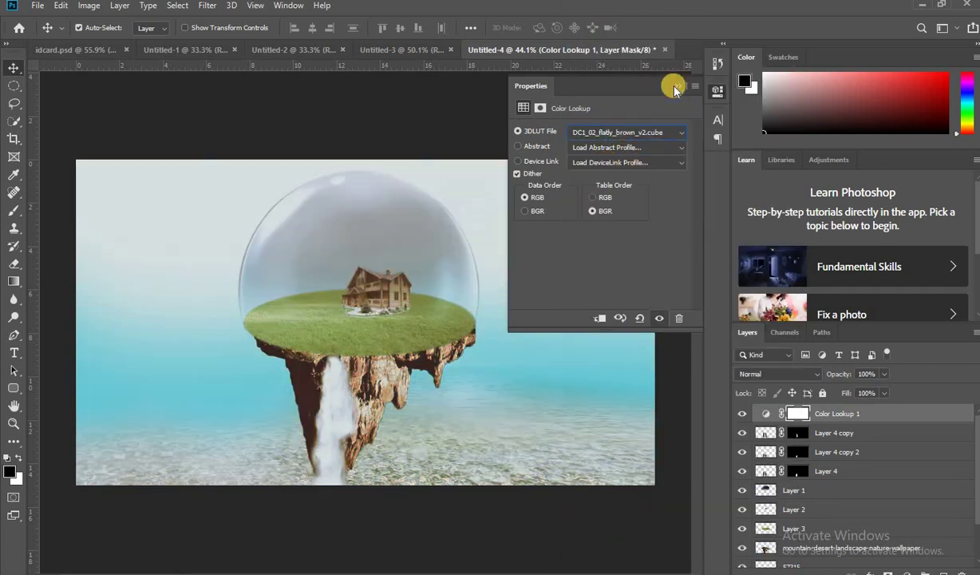
left_click(676, 85)
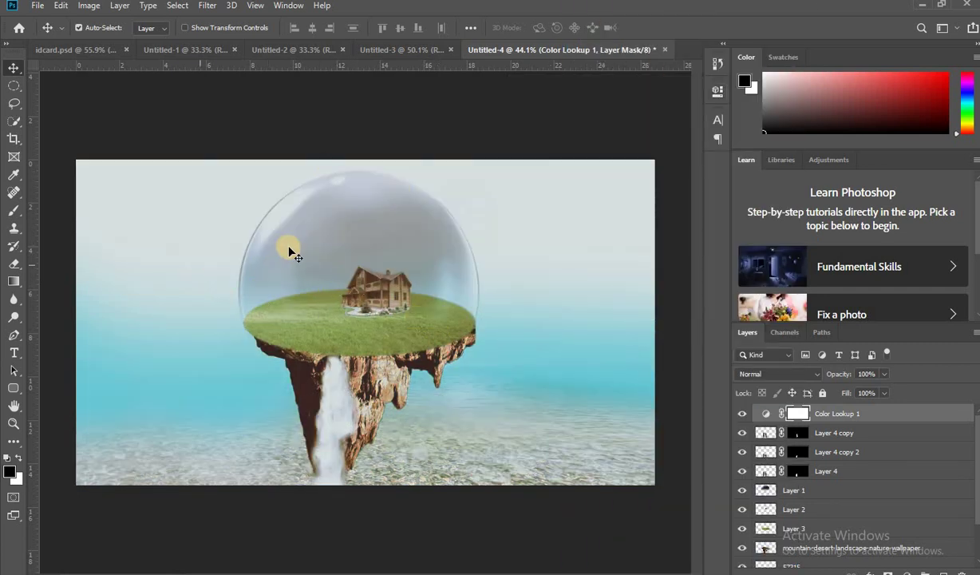
left_click_drag(336, 366, 336, 371)
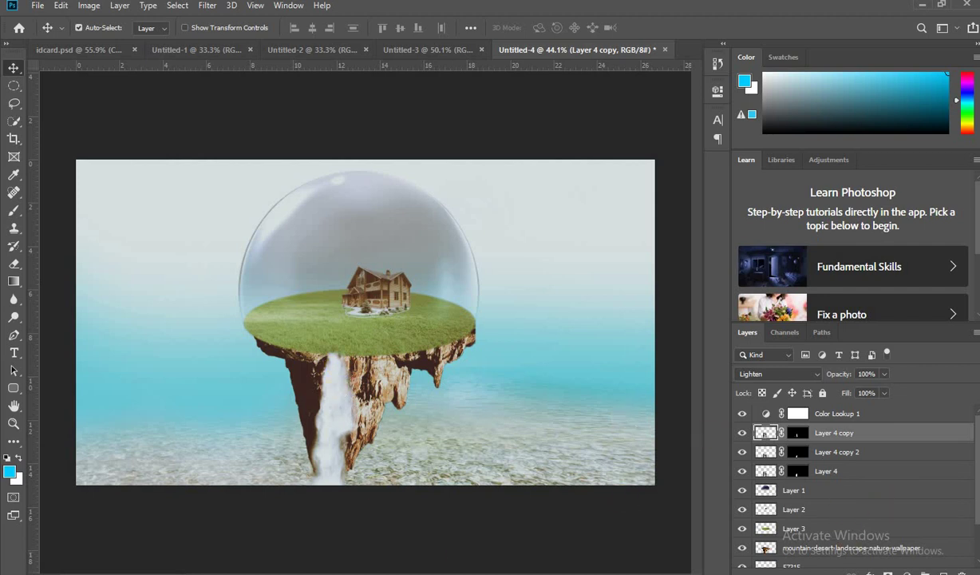
Add a Vibrance 1 layer at +100 and move it above Color Lookup 1.
left_click(909, 570)
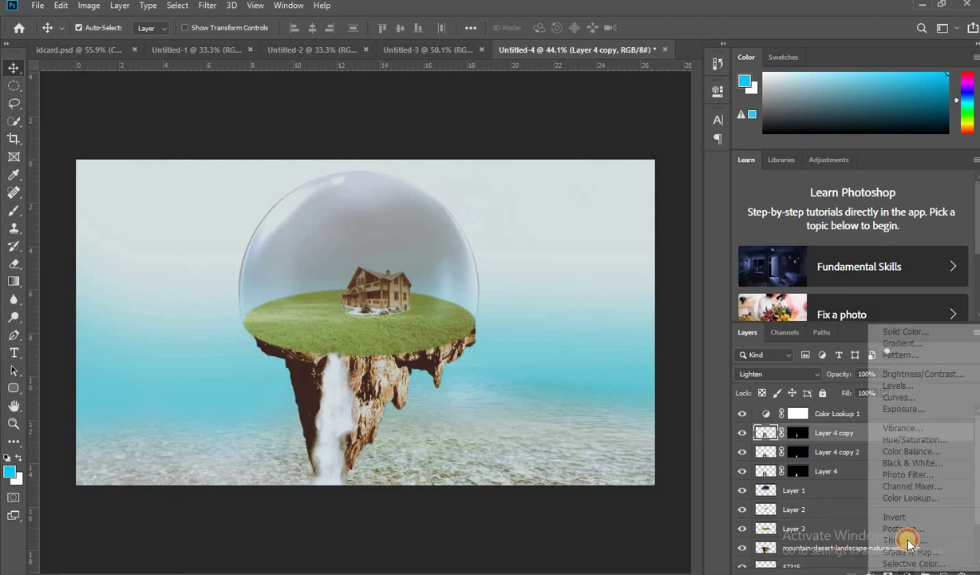
left_click(901, 431)
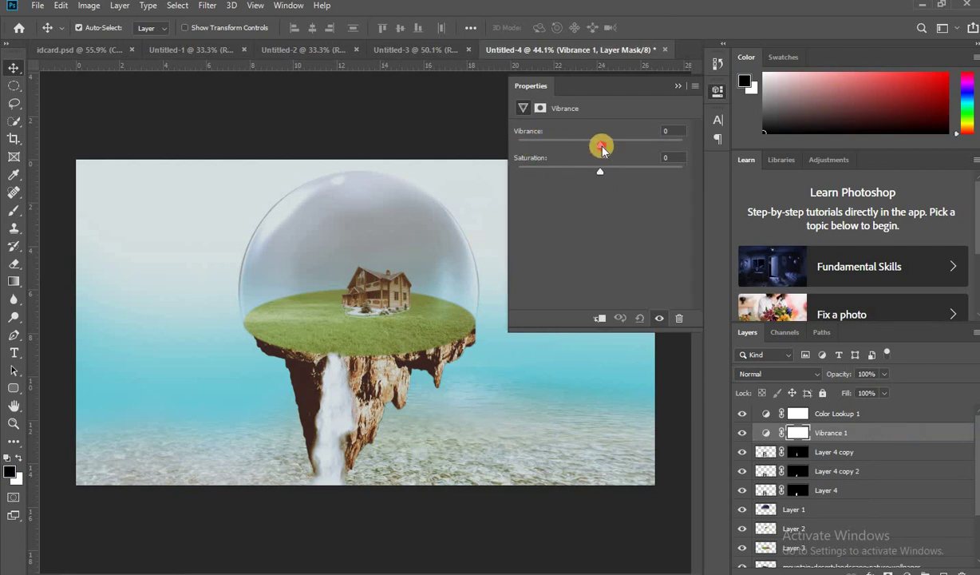
left_click_drag(601, 147, 694, 154)
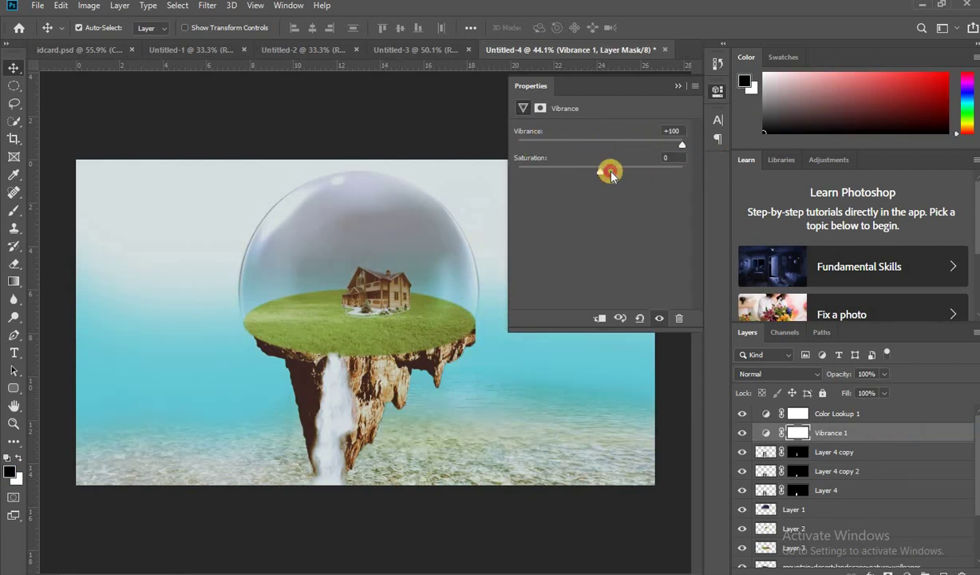
left_click_drag(830, 431, 831, 410)
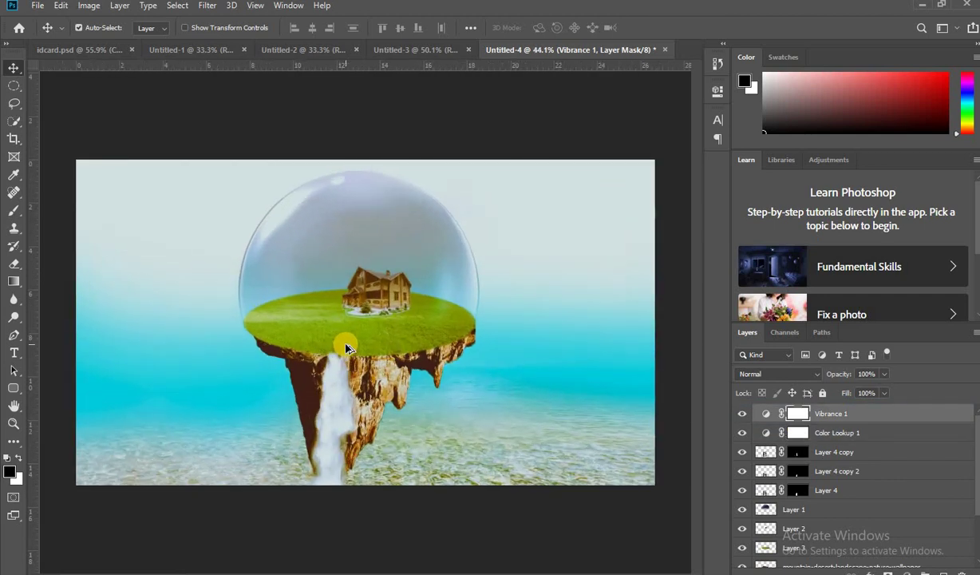